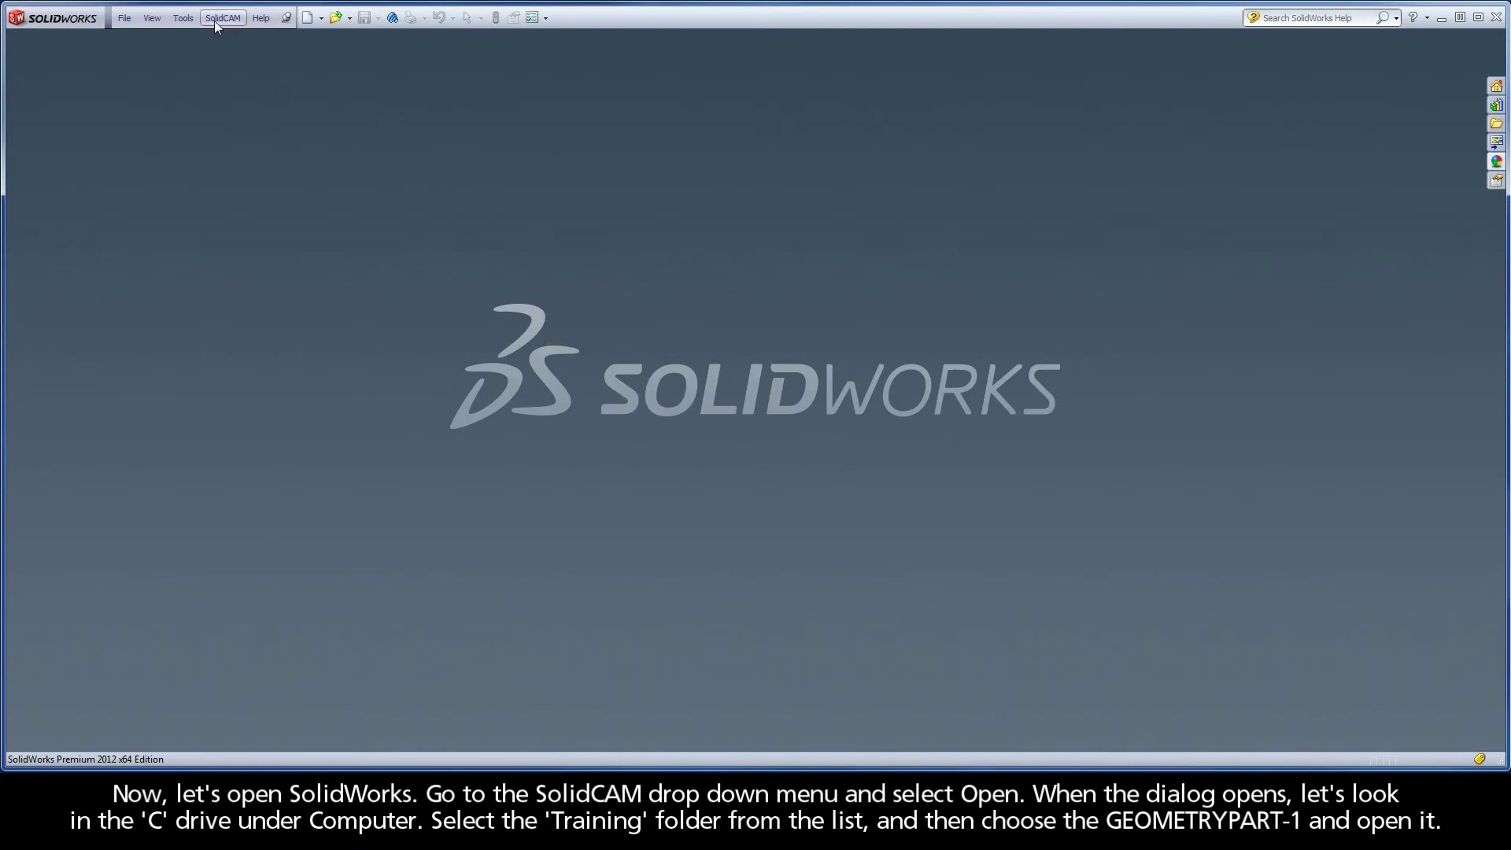
- Open the existing CAM part GEOMETRYPART-1.prz from the Training folder on the C: drive in SolidCAM
click(216, 19)
click(233, 55)
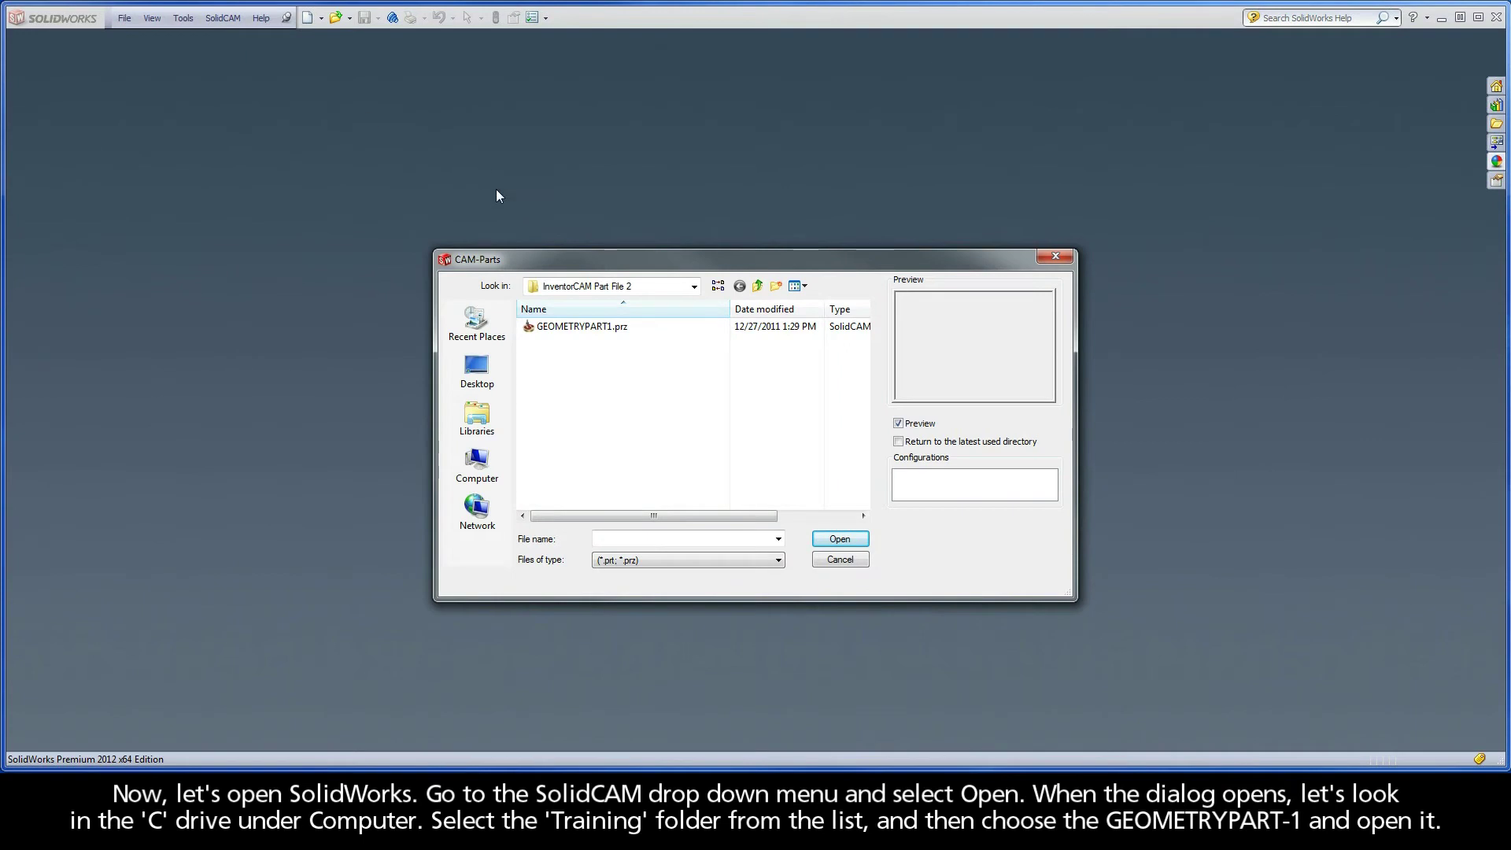
click(479, 464)
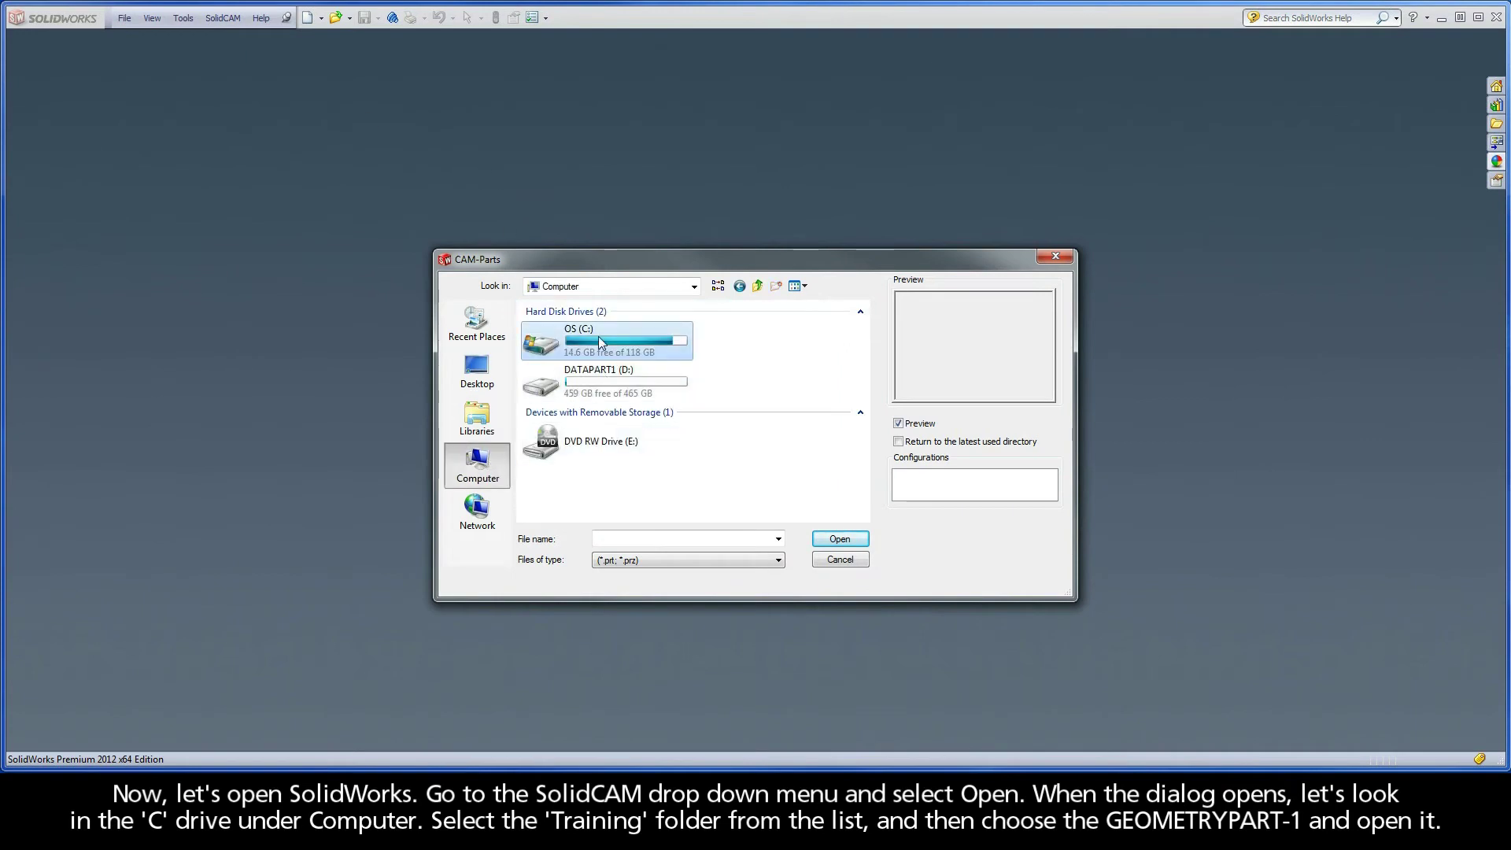
double_click(598, 340)
double_click(555, 461)
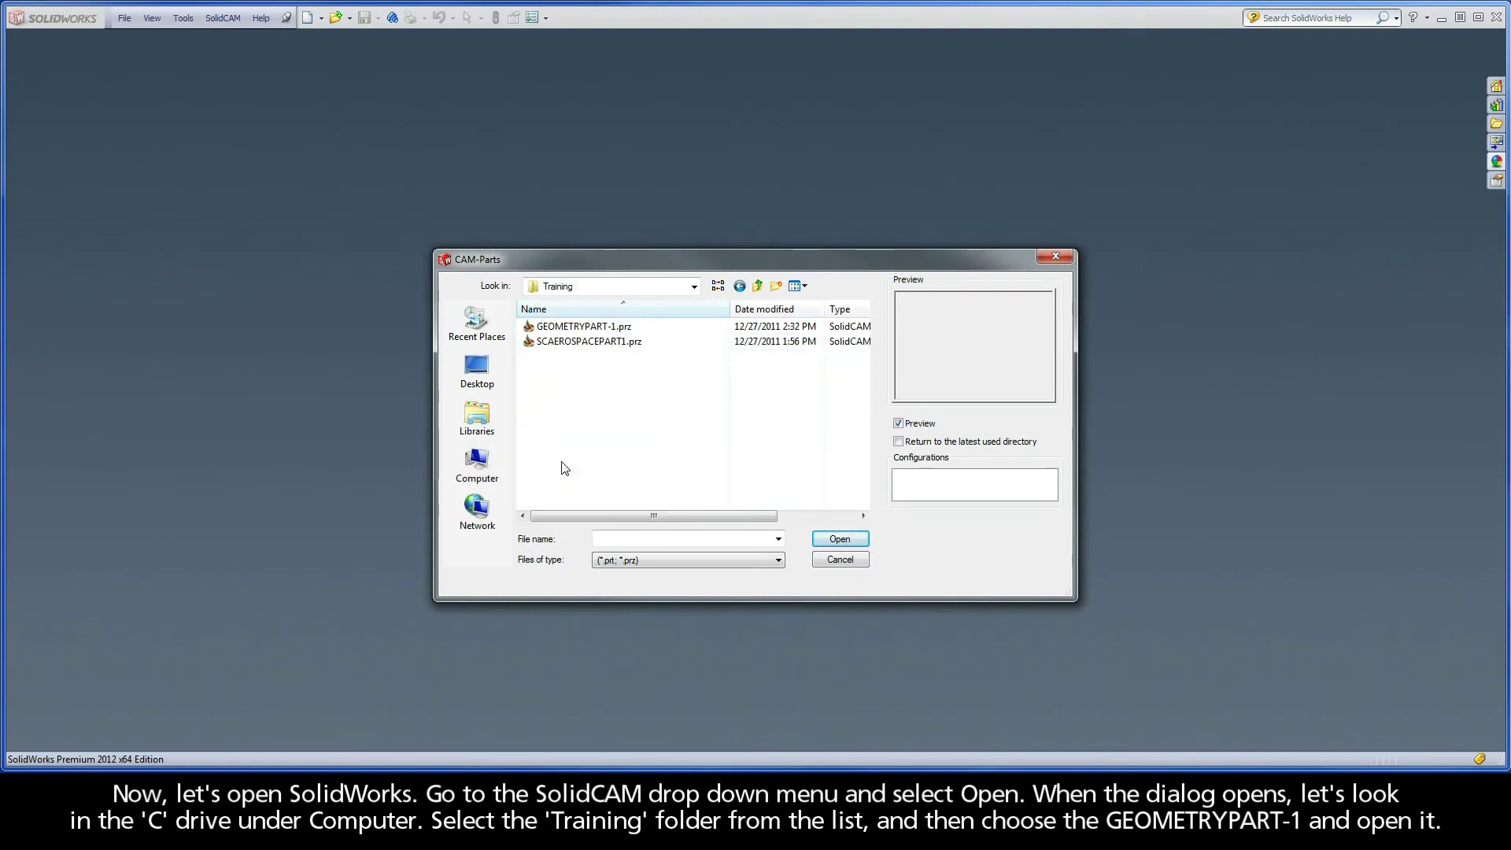
click(572, 327)
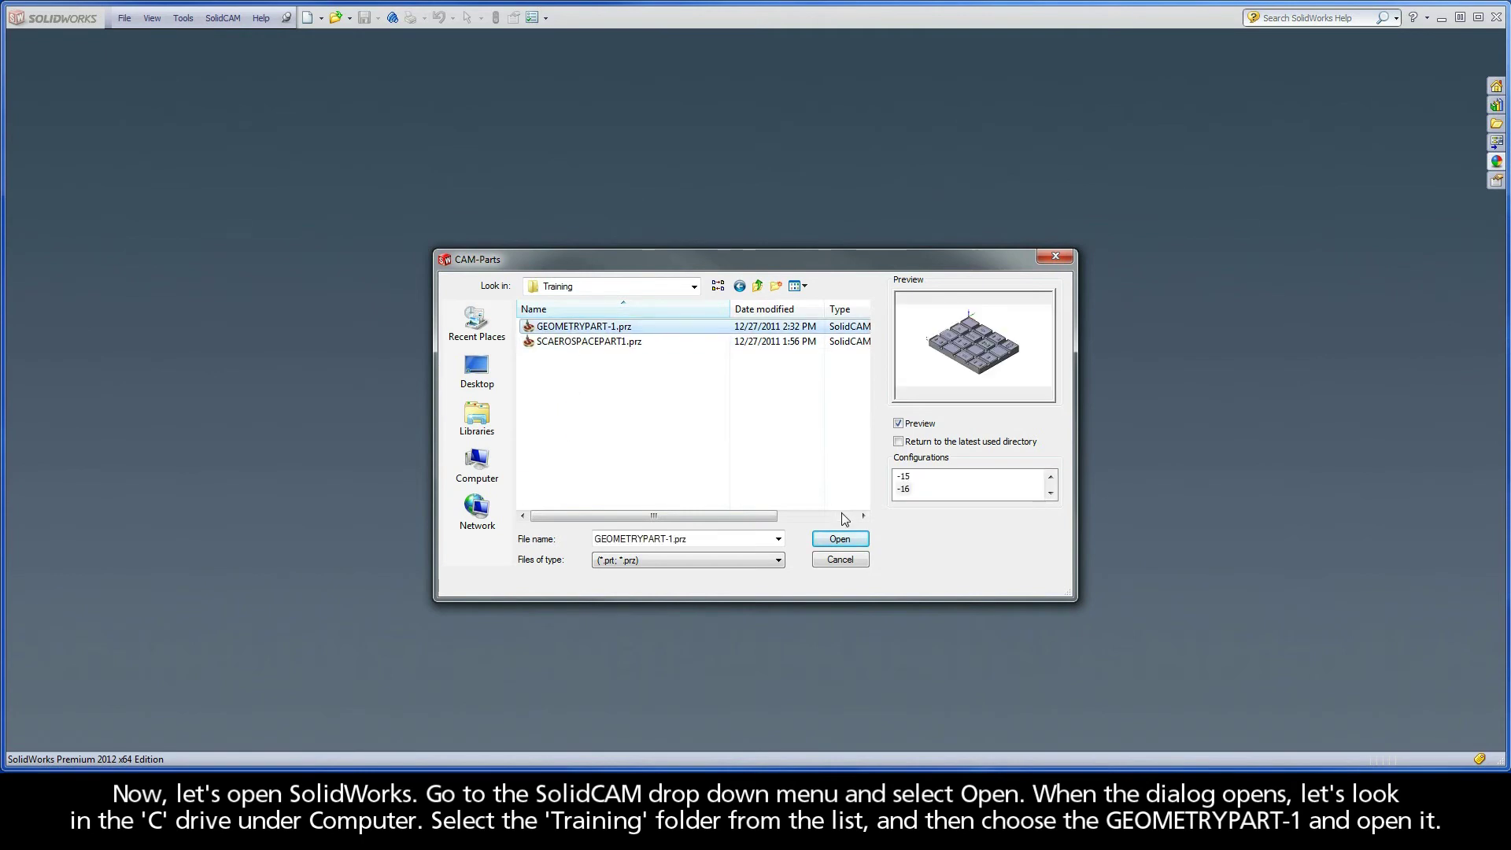
click(839, 539)
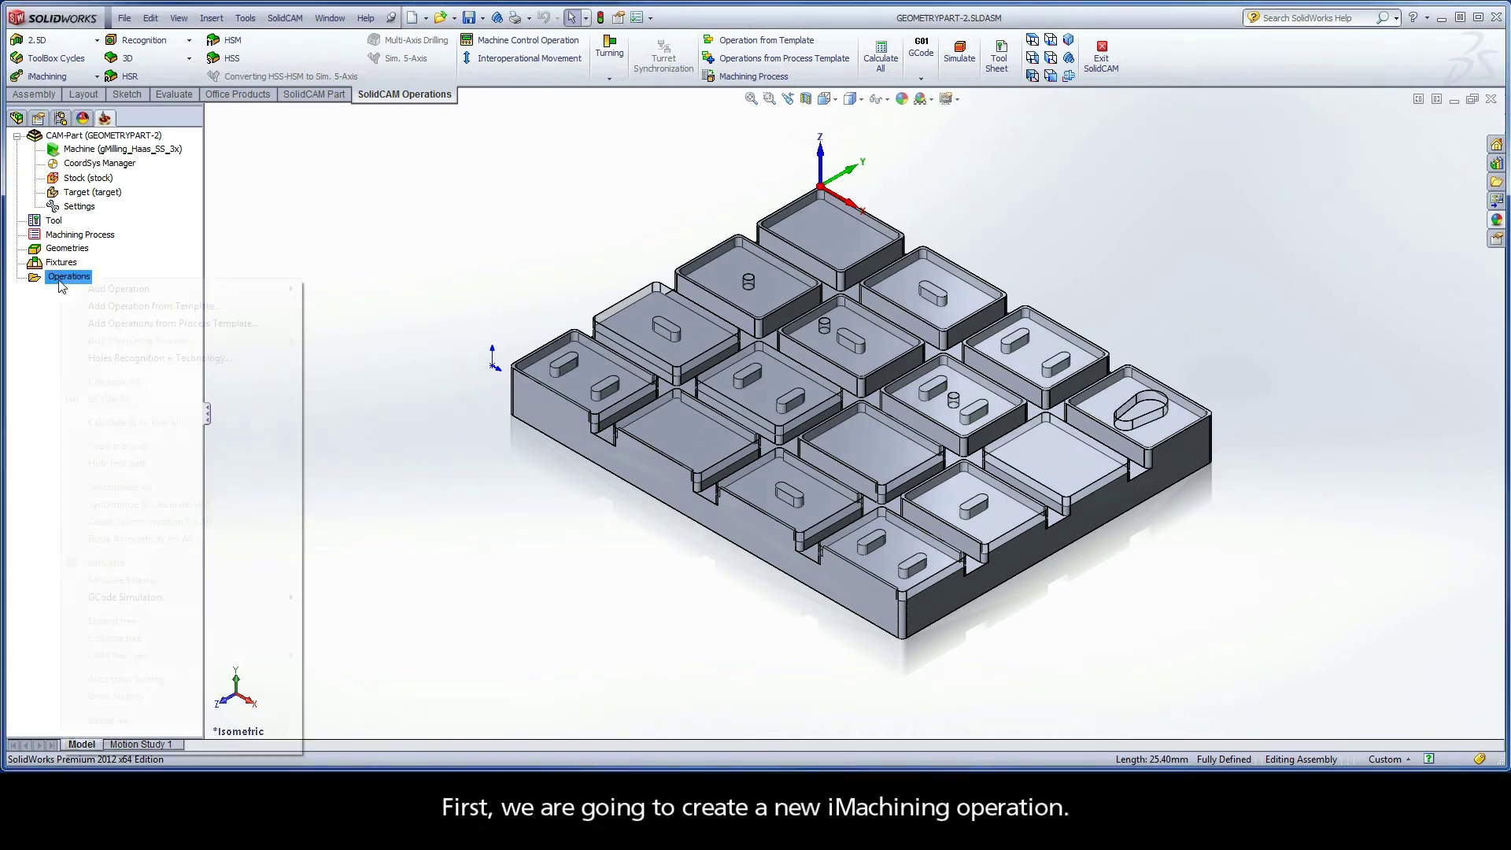
- Add a new iMachining operation with the Haas_SS_New machine and the A286_165BHN-88HRB material
right_click(60, 283)
mouse_move(142, 289)
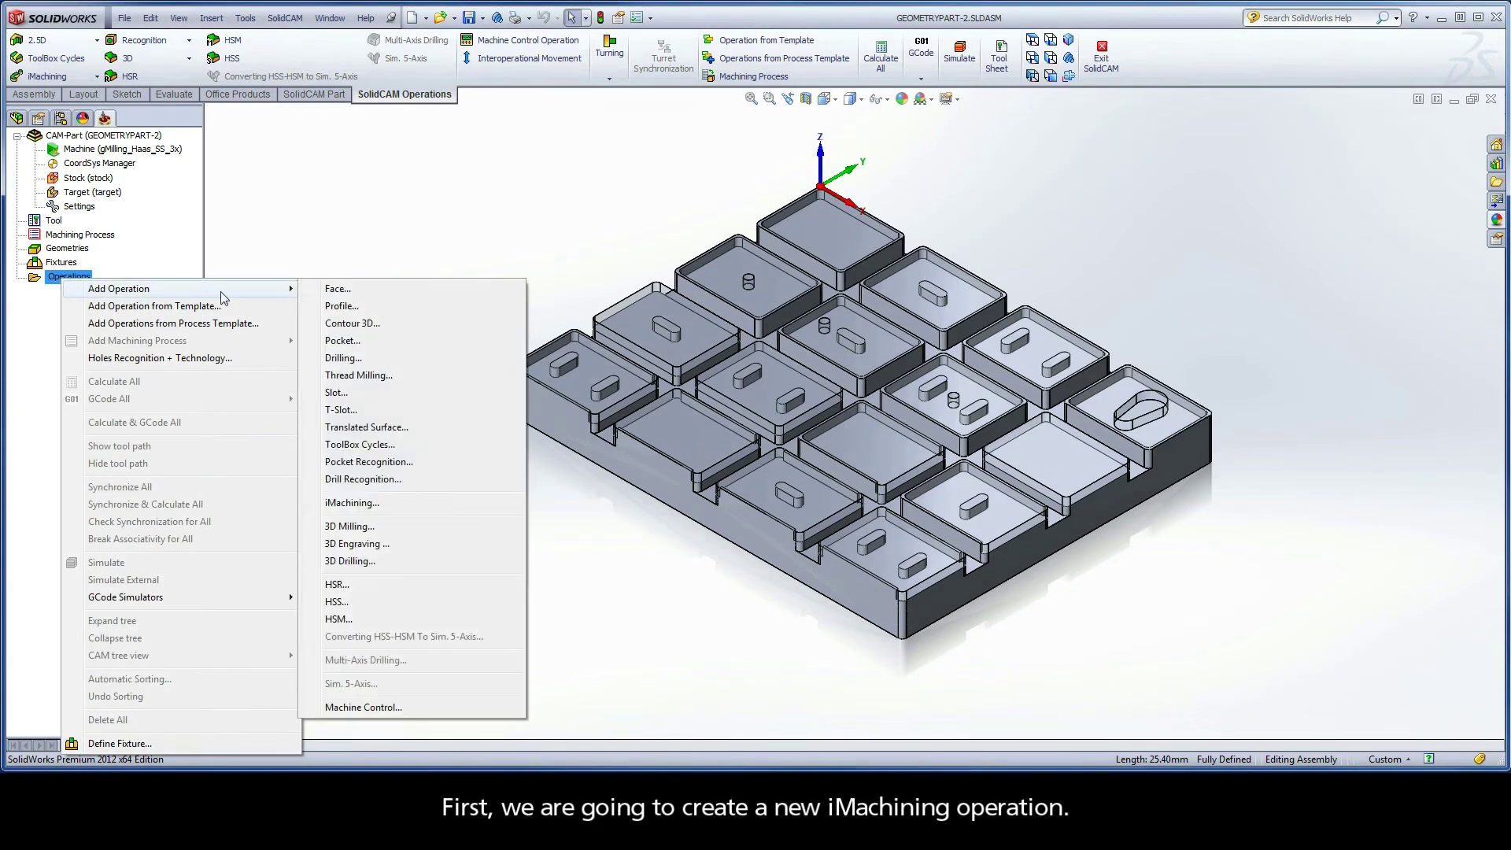
click(345, 506)
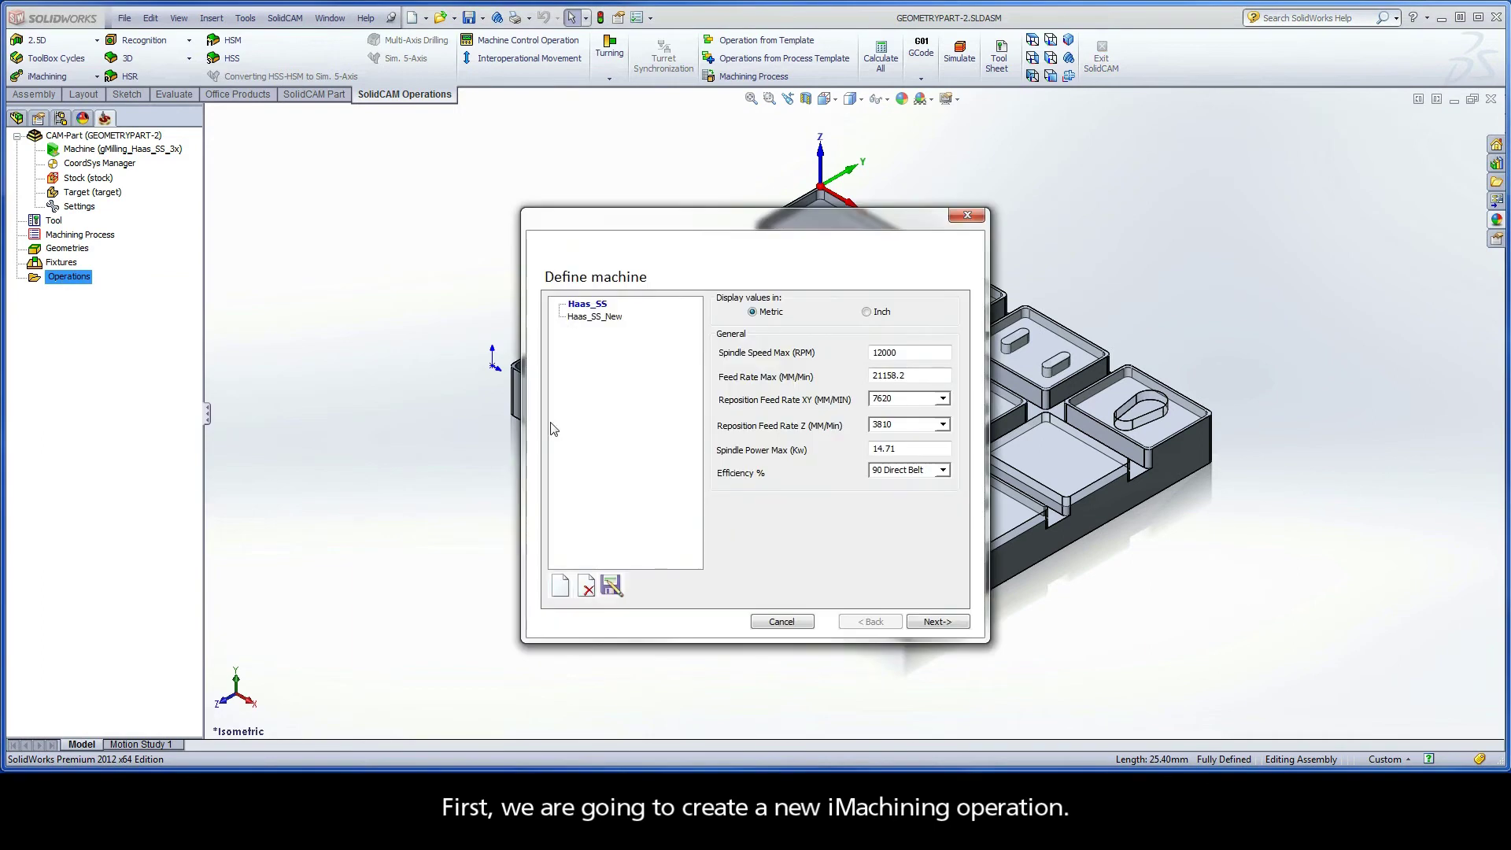
click(603, 317)
click(935, 622)
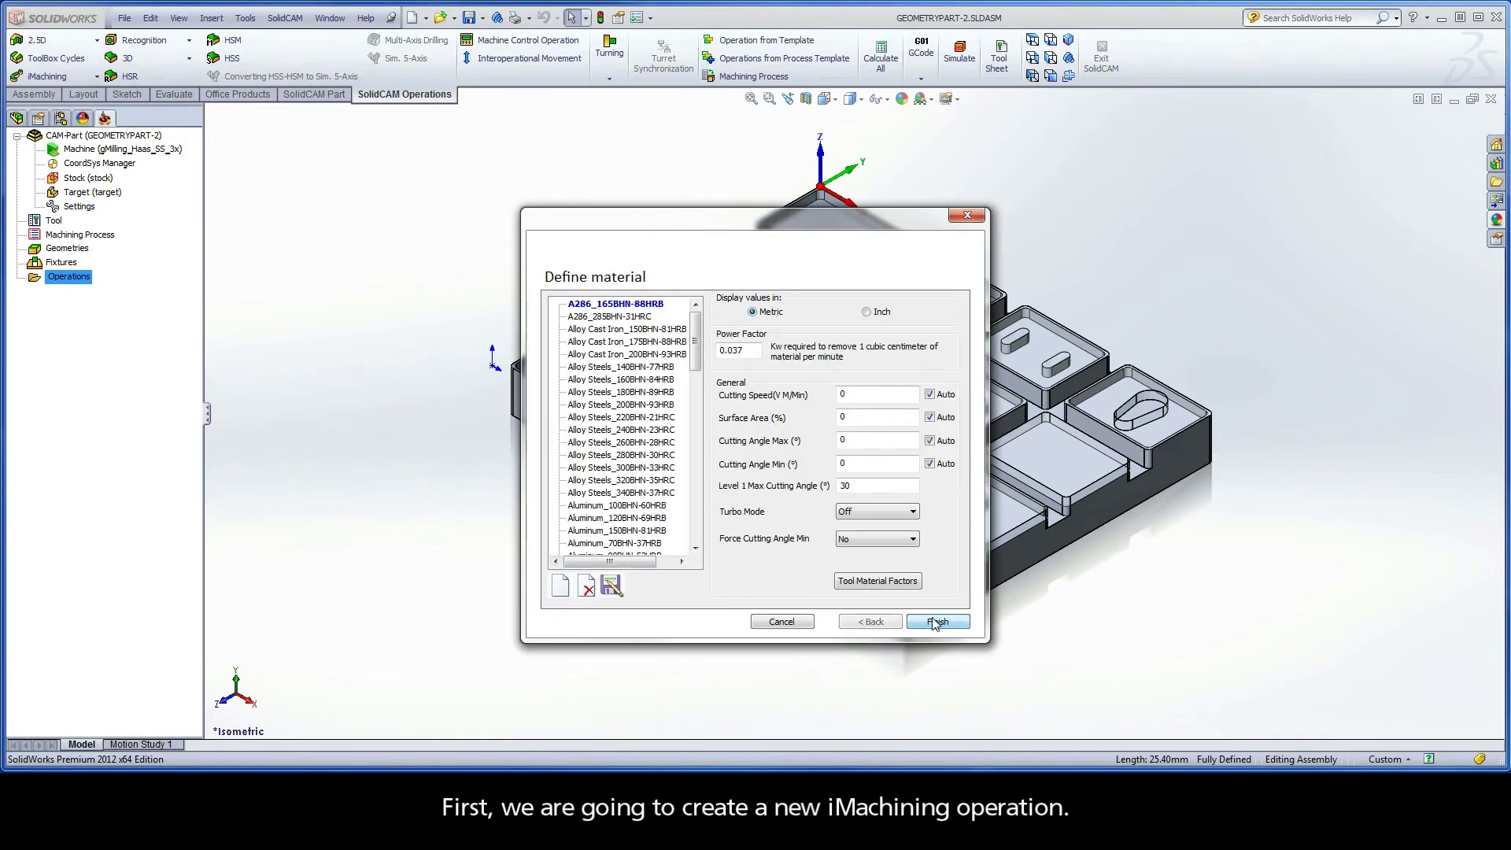
click(925, 621)
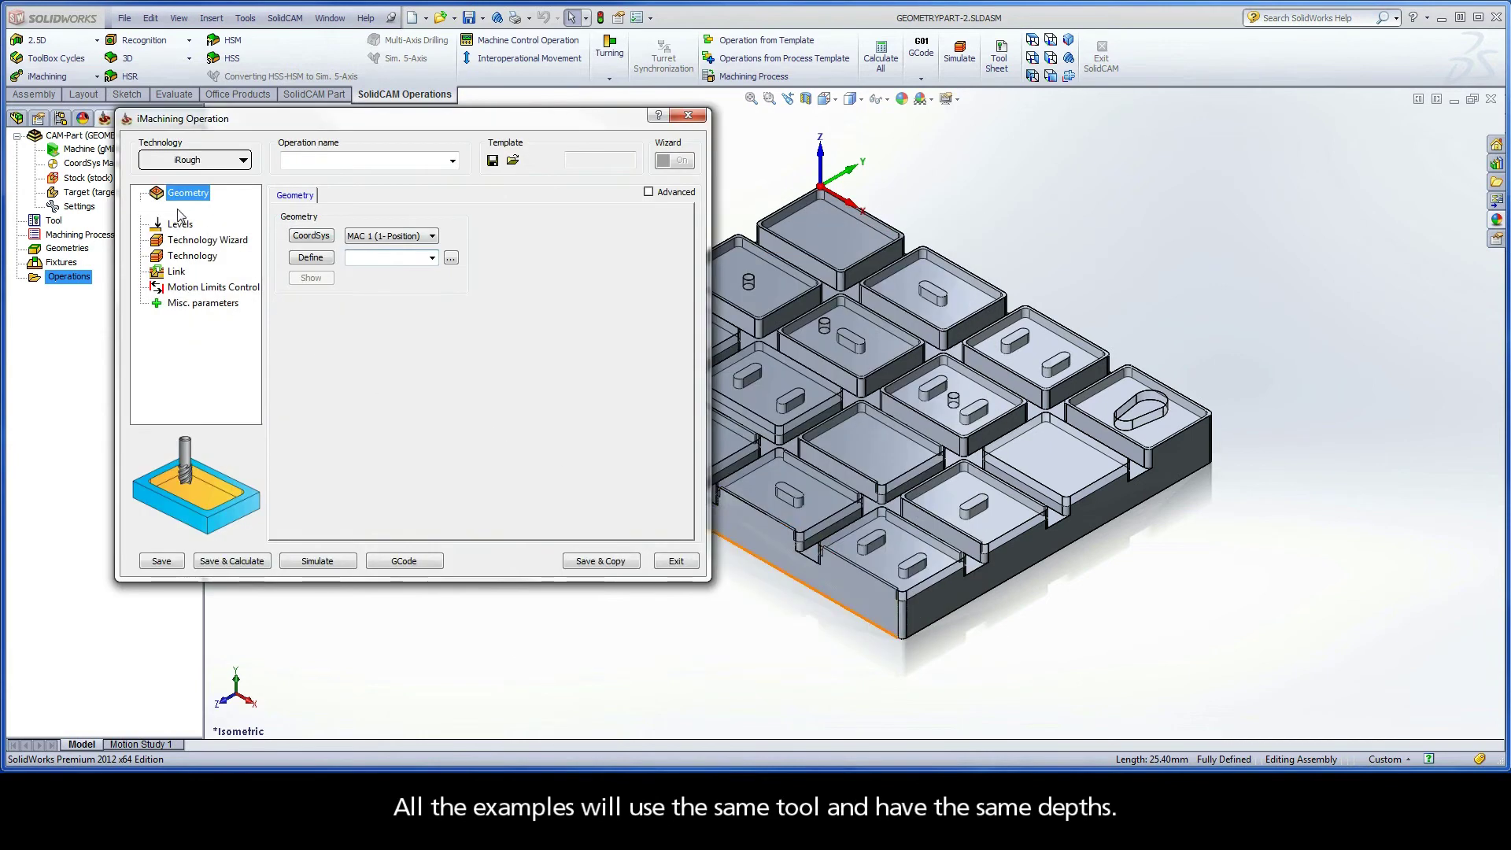
- Assign tool number 1, the 8 mm end mill, to the iMachining operation
click(180, 211)
click(355, 404)
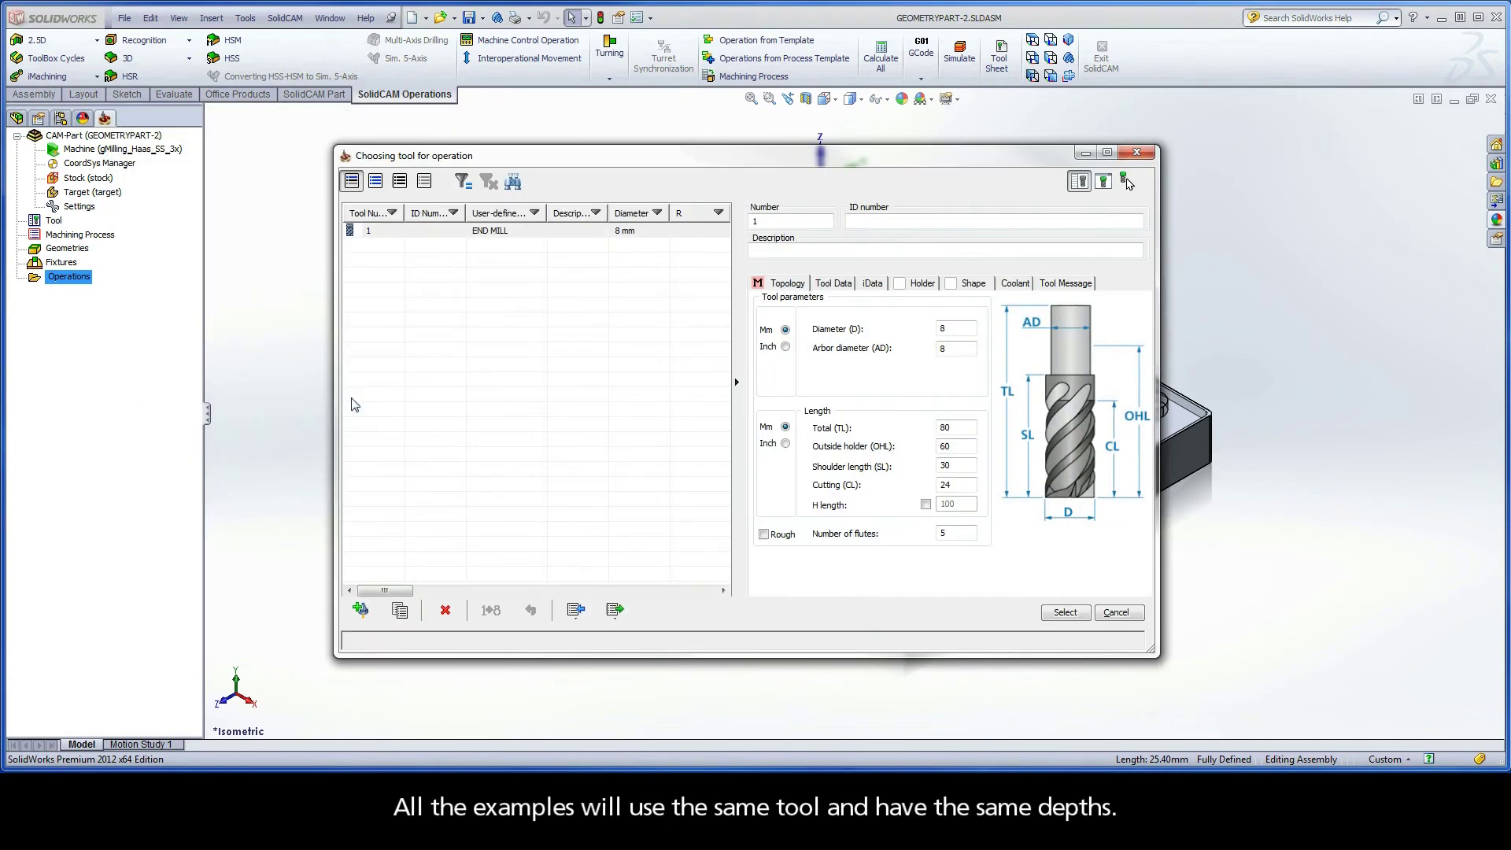
click(388, 231)
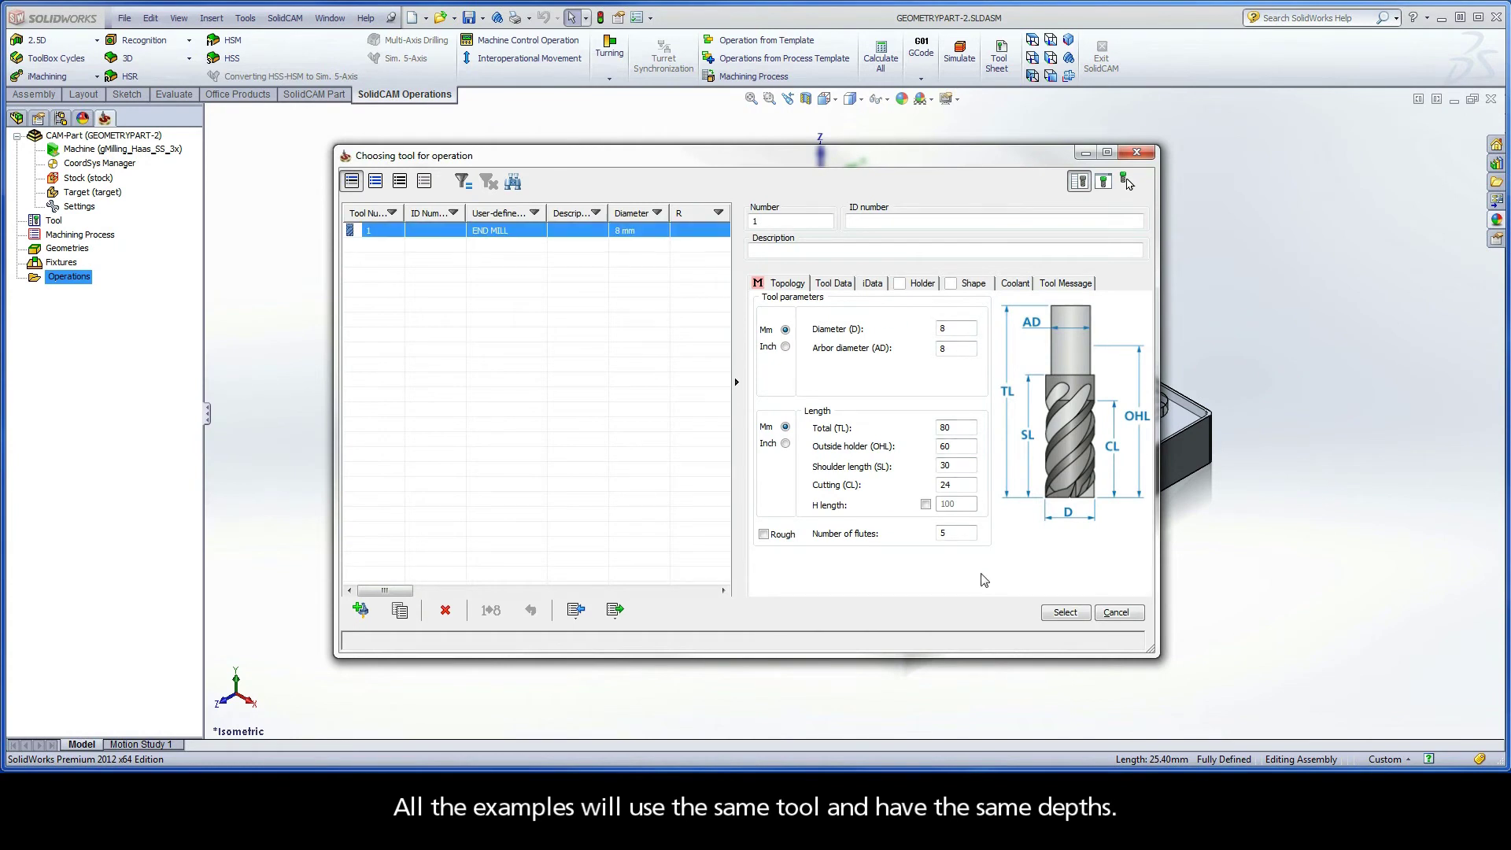
click(1064, 611)
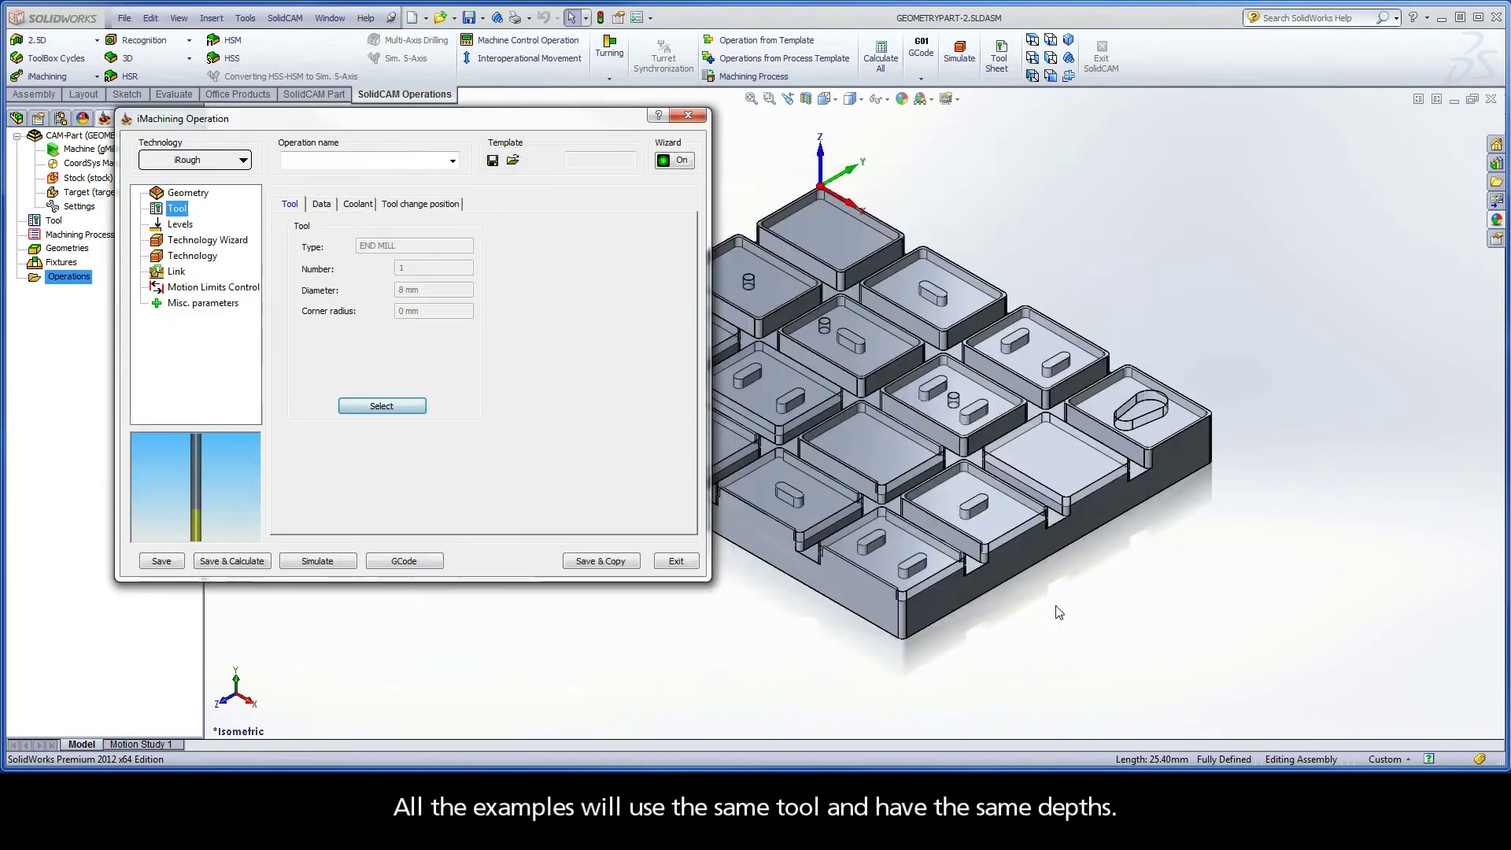
- Define the operation's pocket depth from the floor face of the empty pocket at the coordinate origin
click(178, 226)
click(326, 337)
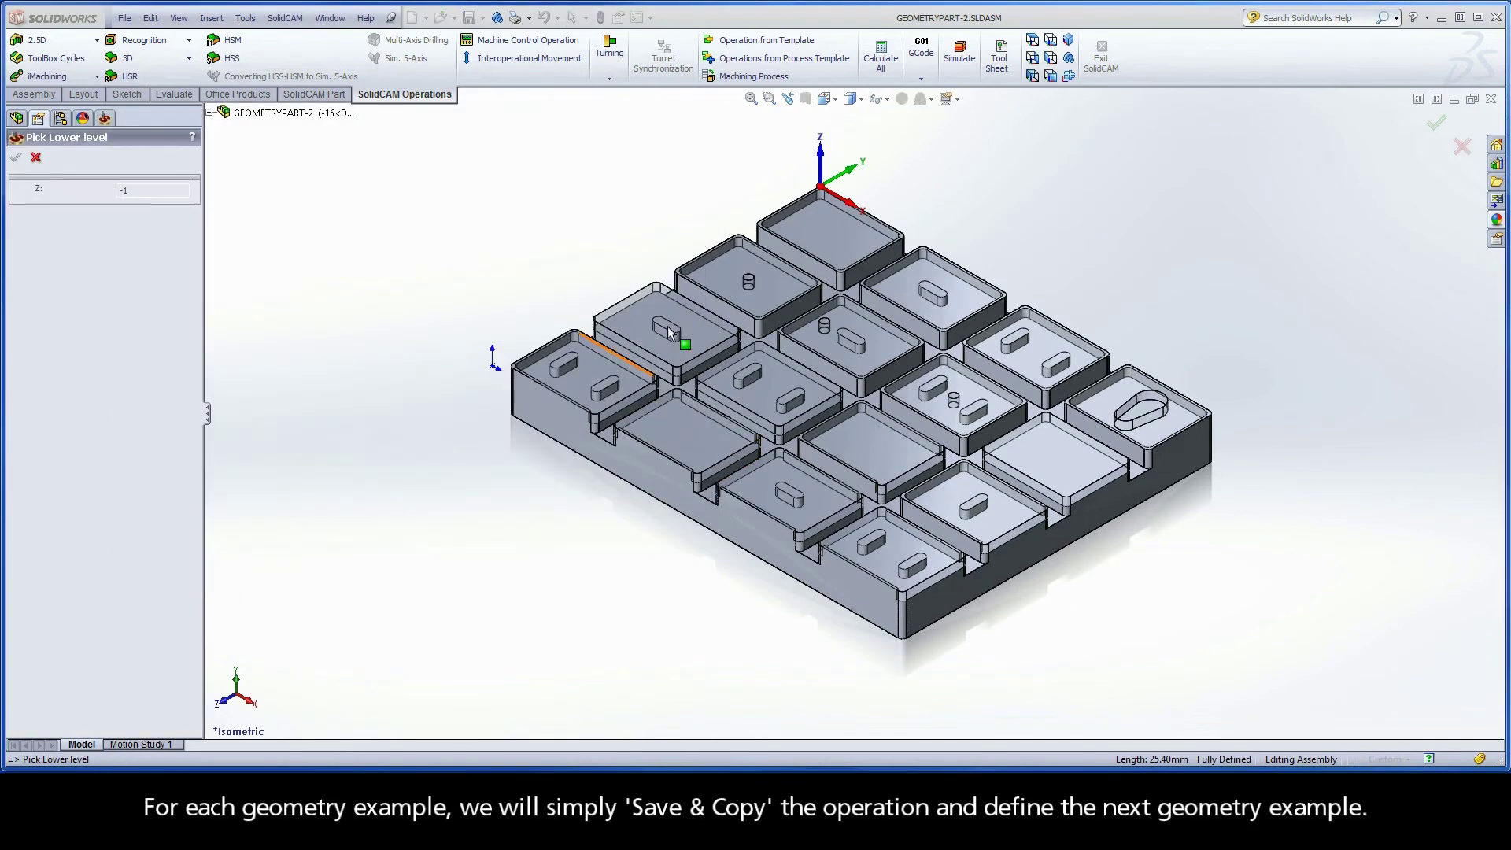
click(810, 233)
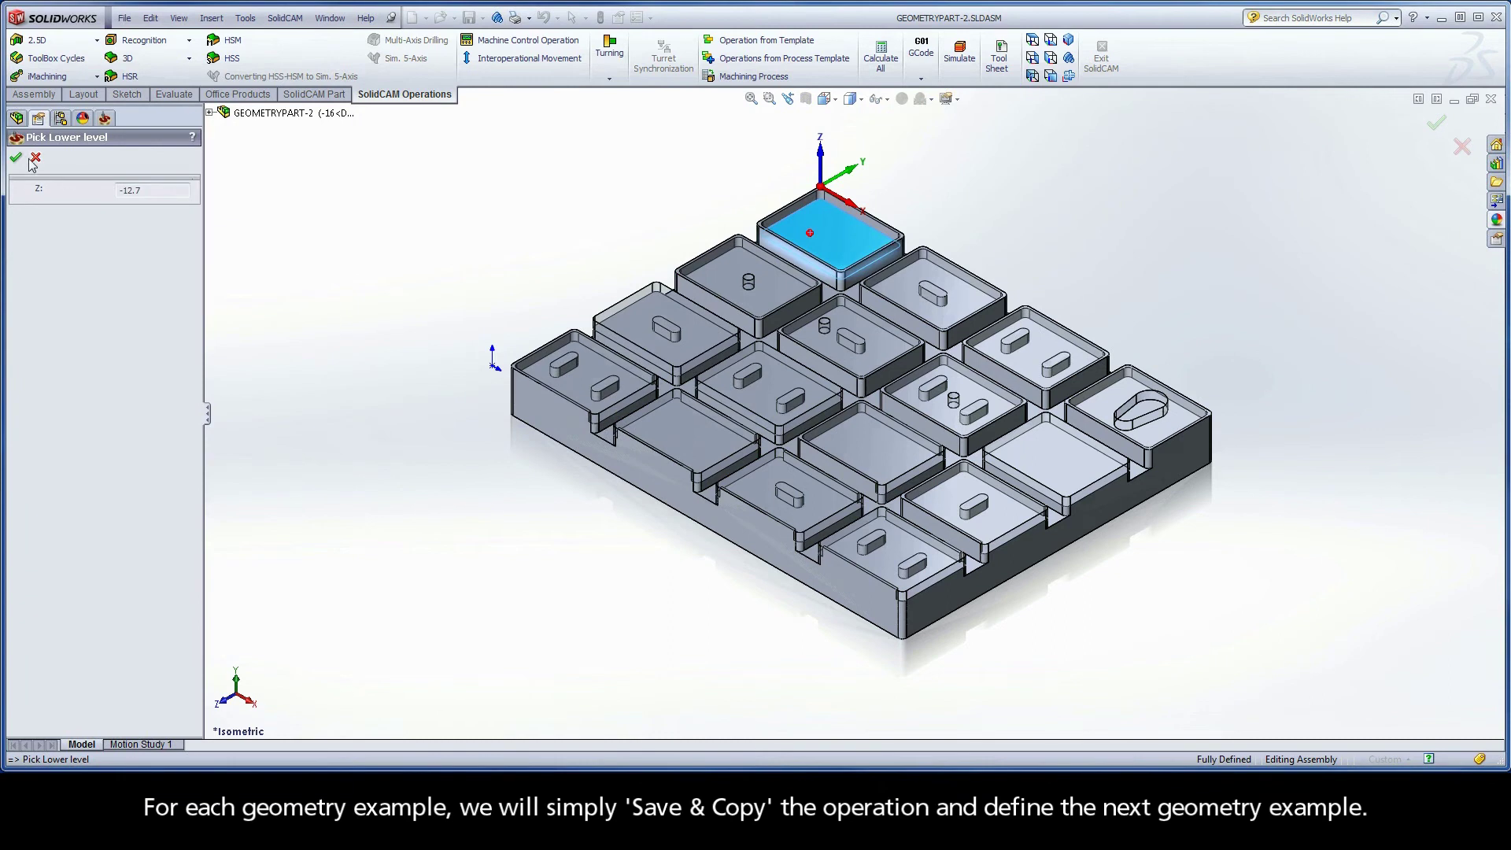
click(18, 158)
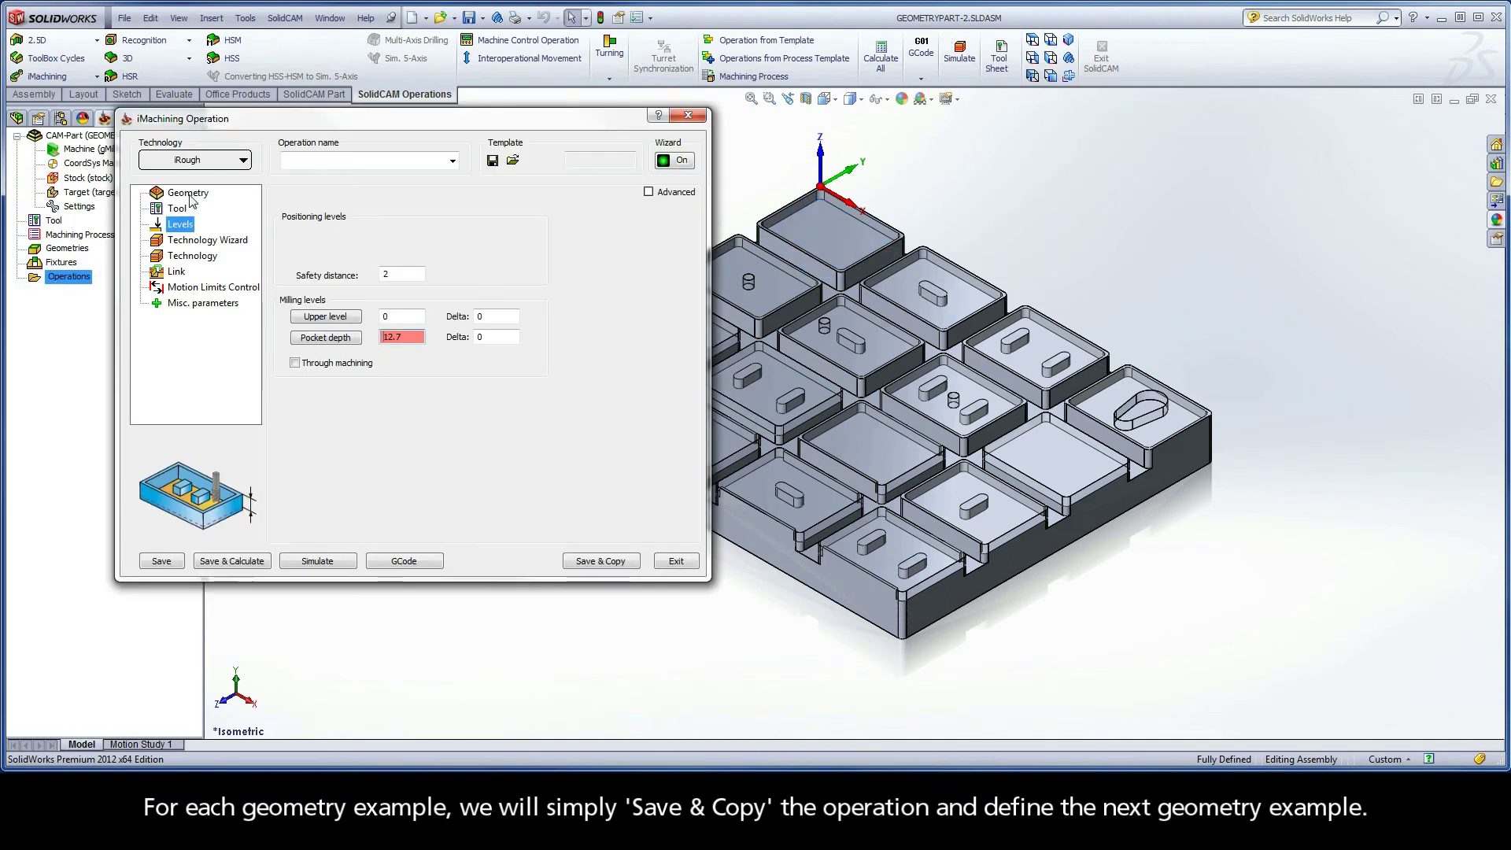
- Define the operation's geometry as a closed chain around the empty origin pocket's floor edge, using Auto-constant Z
click(187, 193)
click(304, 262)
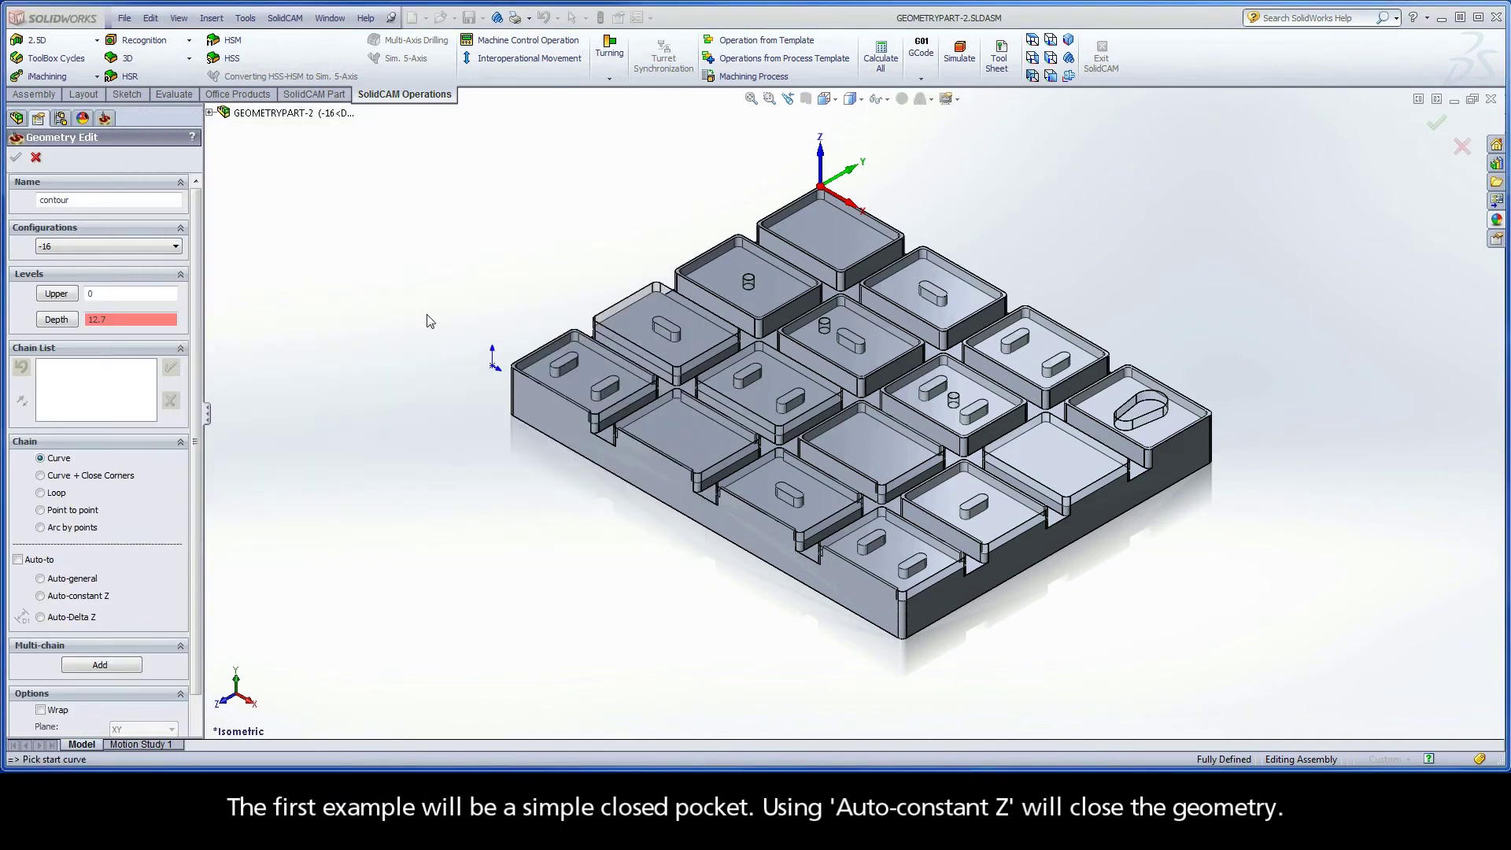
scroll(838, 228, down, 3)
scroll(839, 229, down, 4)
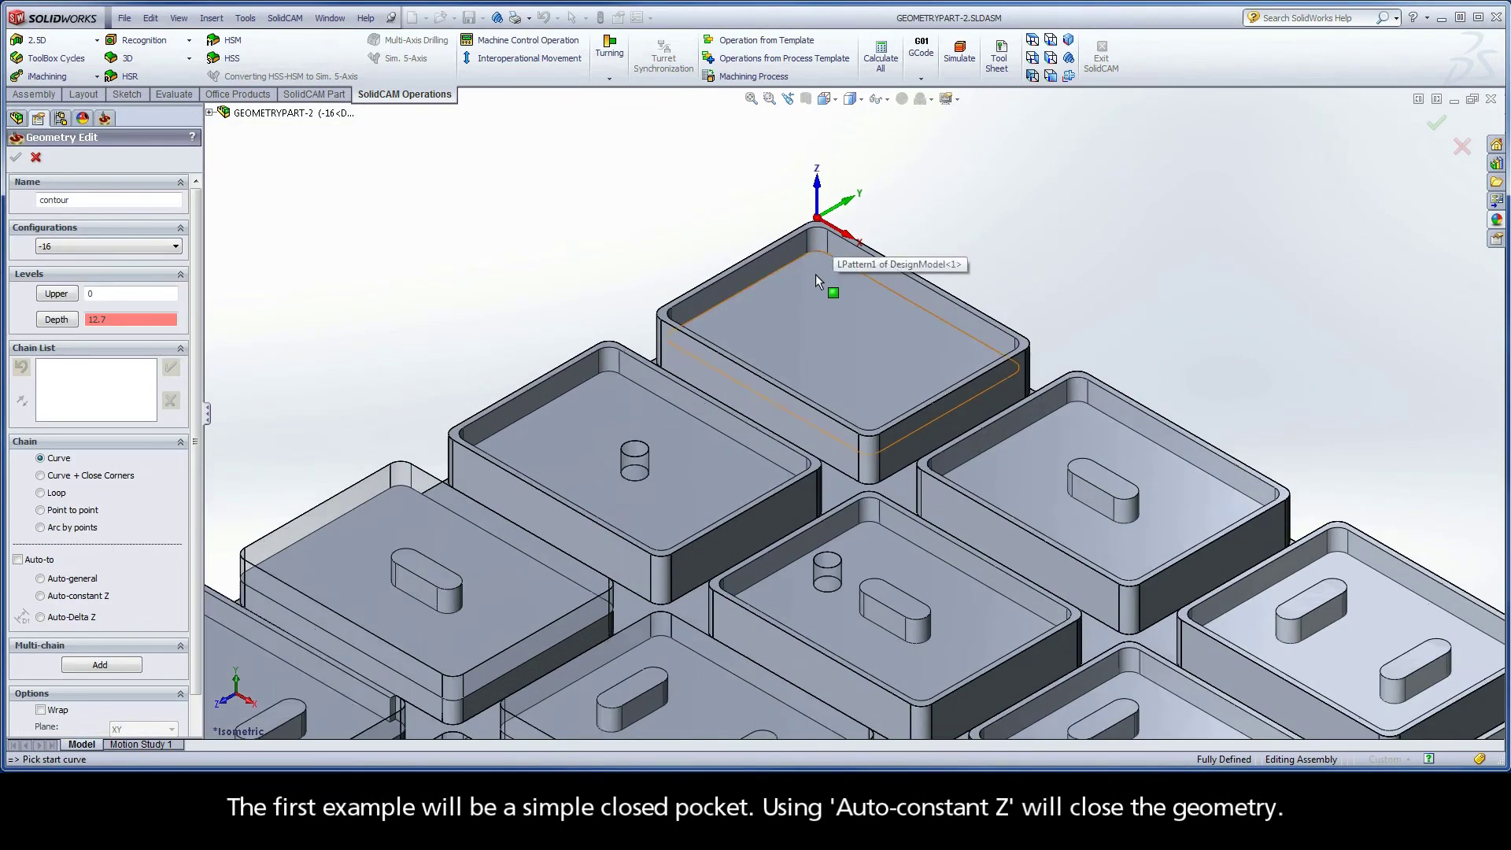
click(1049, 377)
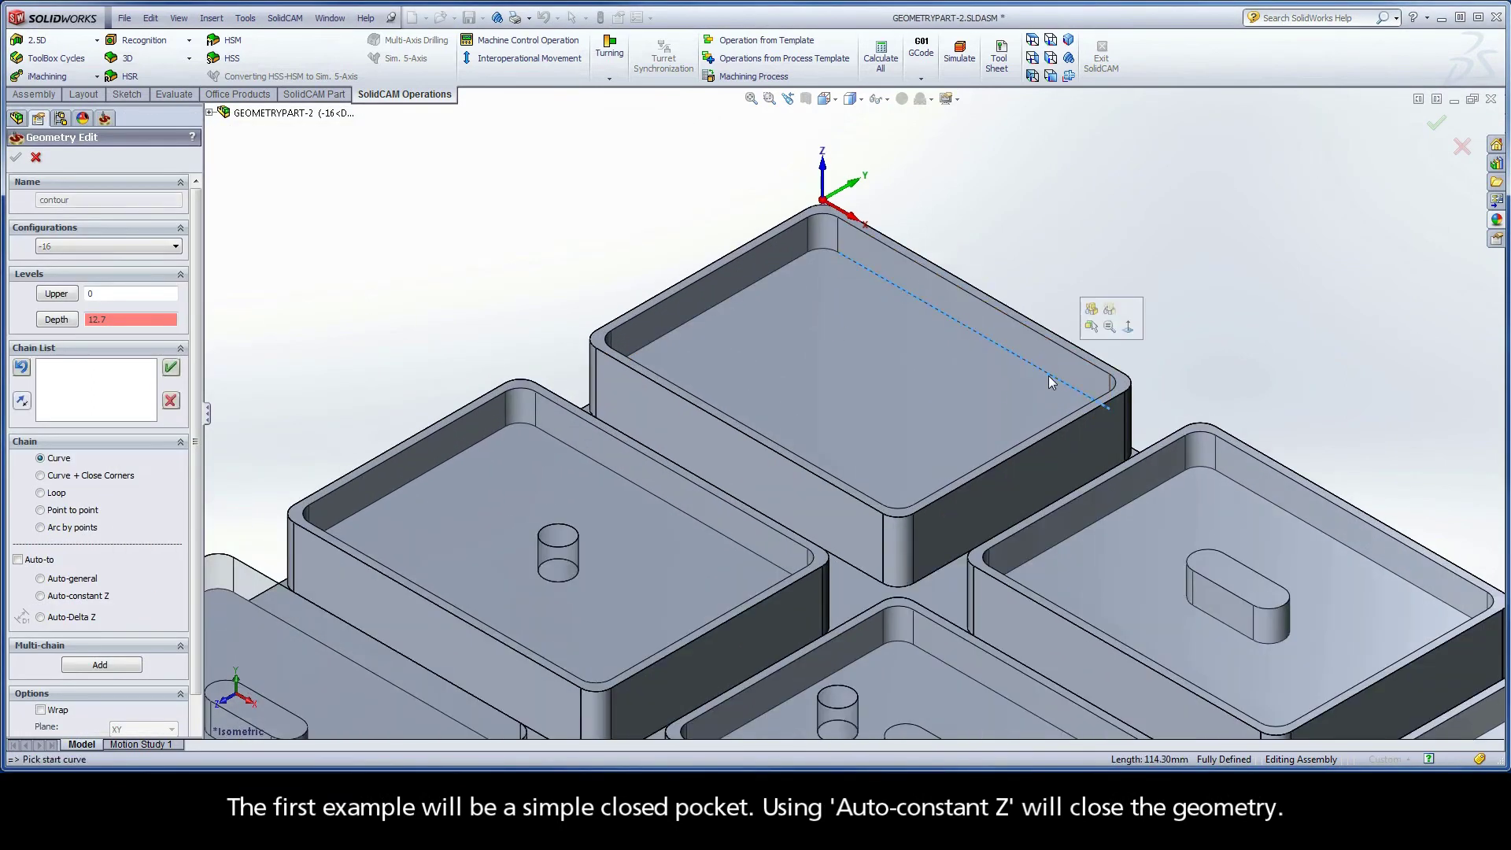
click(75, 599)
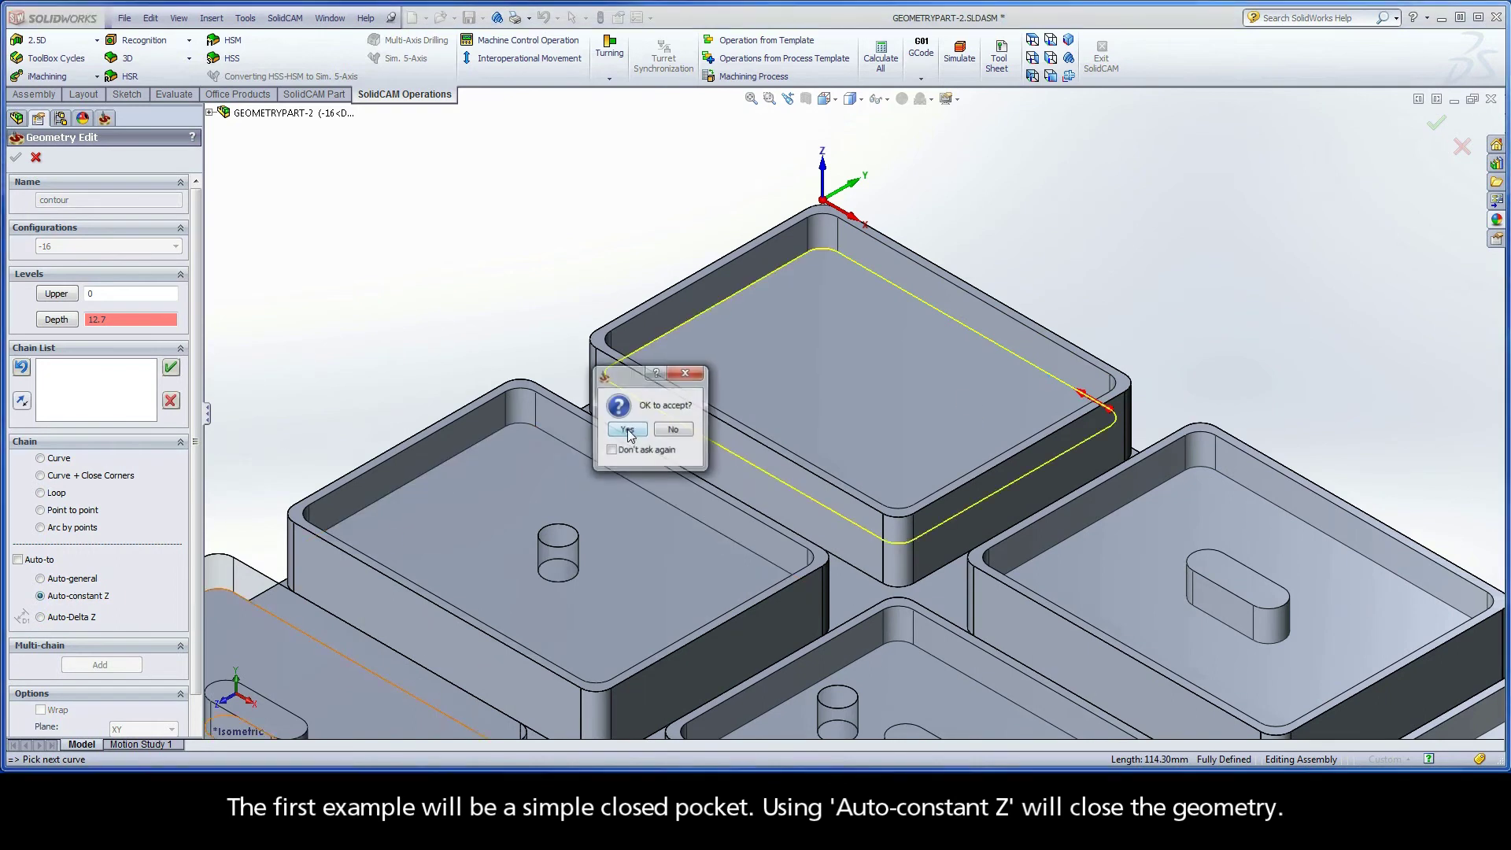
click(627, 430)
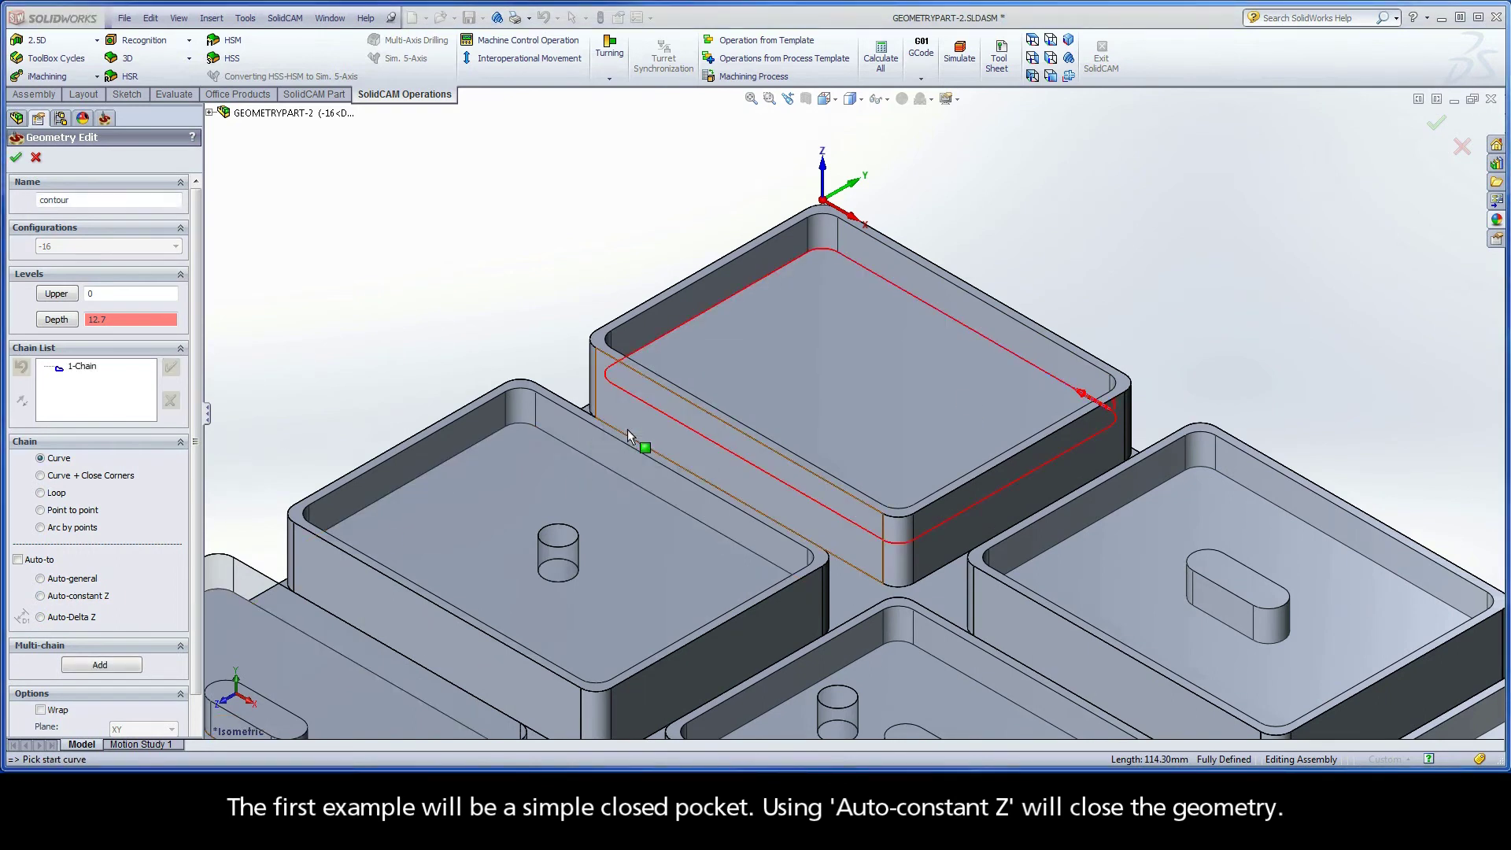
click(16, 156)
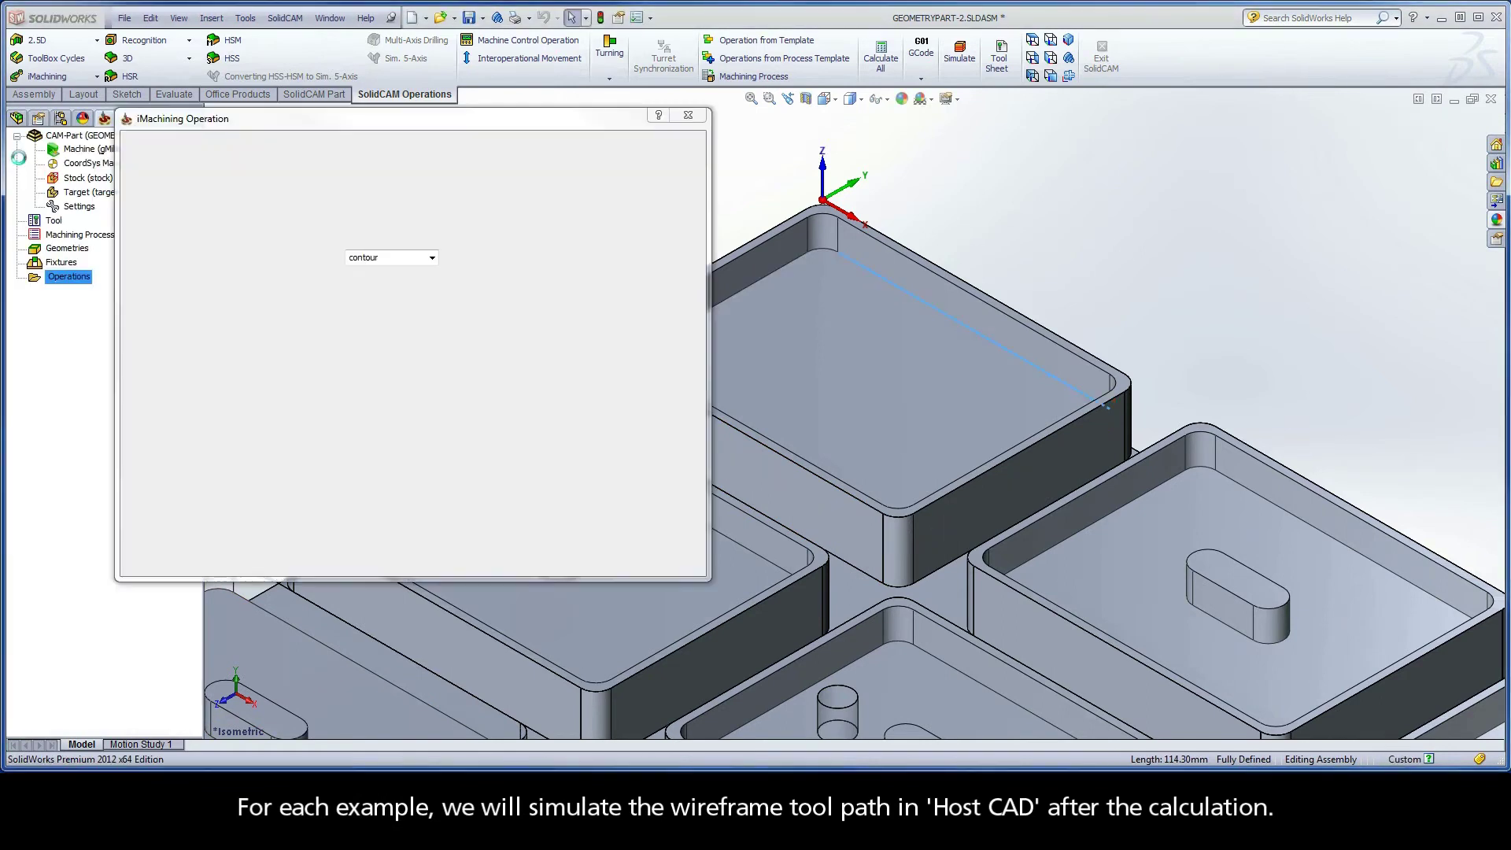
- Save and calculate the first pocket's operation, and play its Host CAD tool path simulation at a reduced speed
click(230, 559)
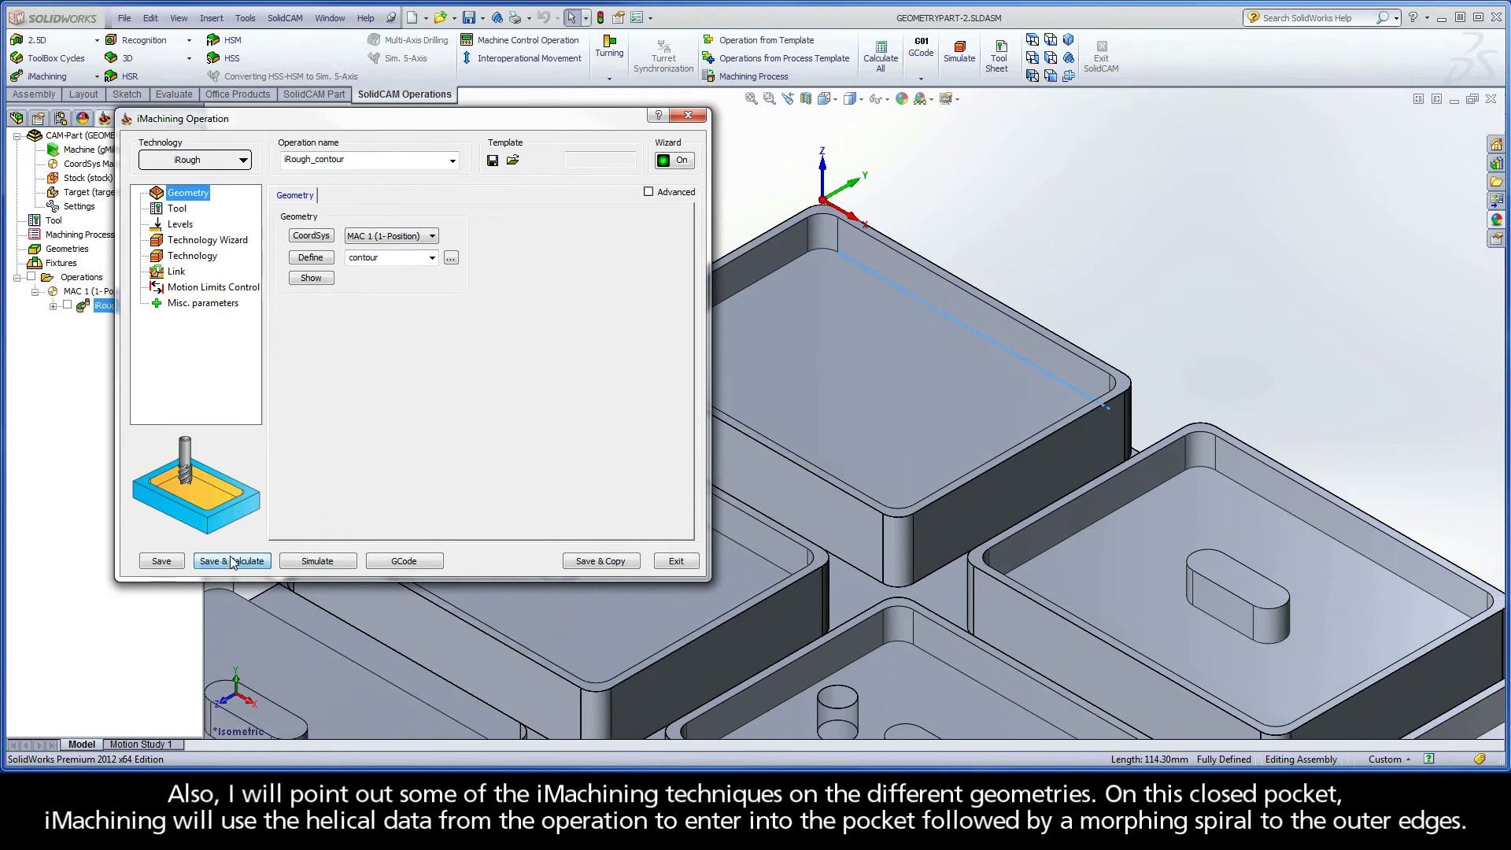
click(318, 562)
drag(358, 540, 307, 541)
click(262, 577)
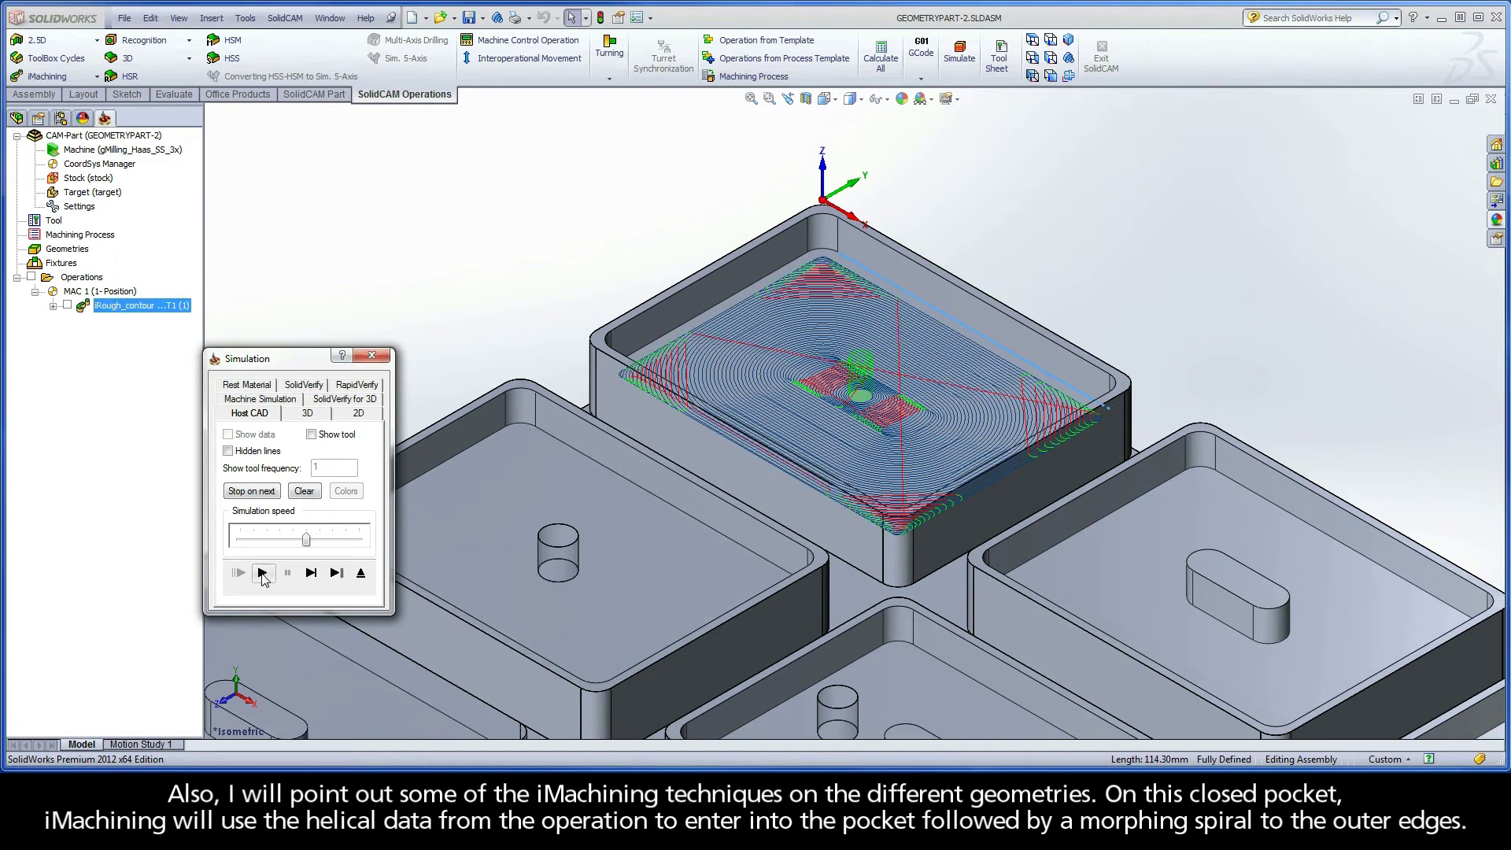
click(360, 573)
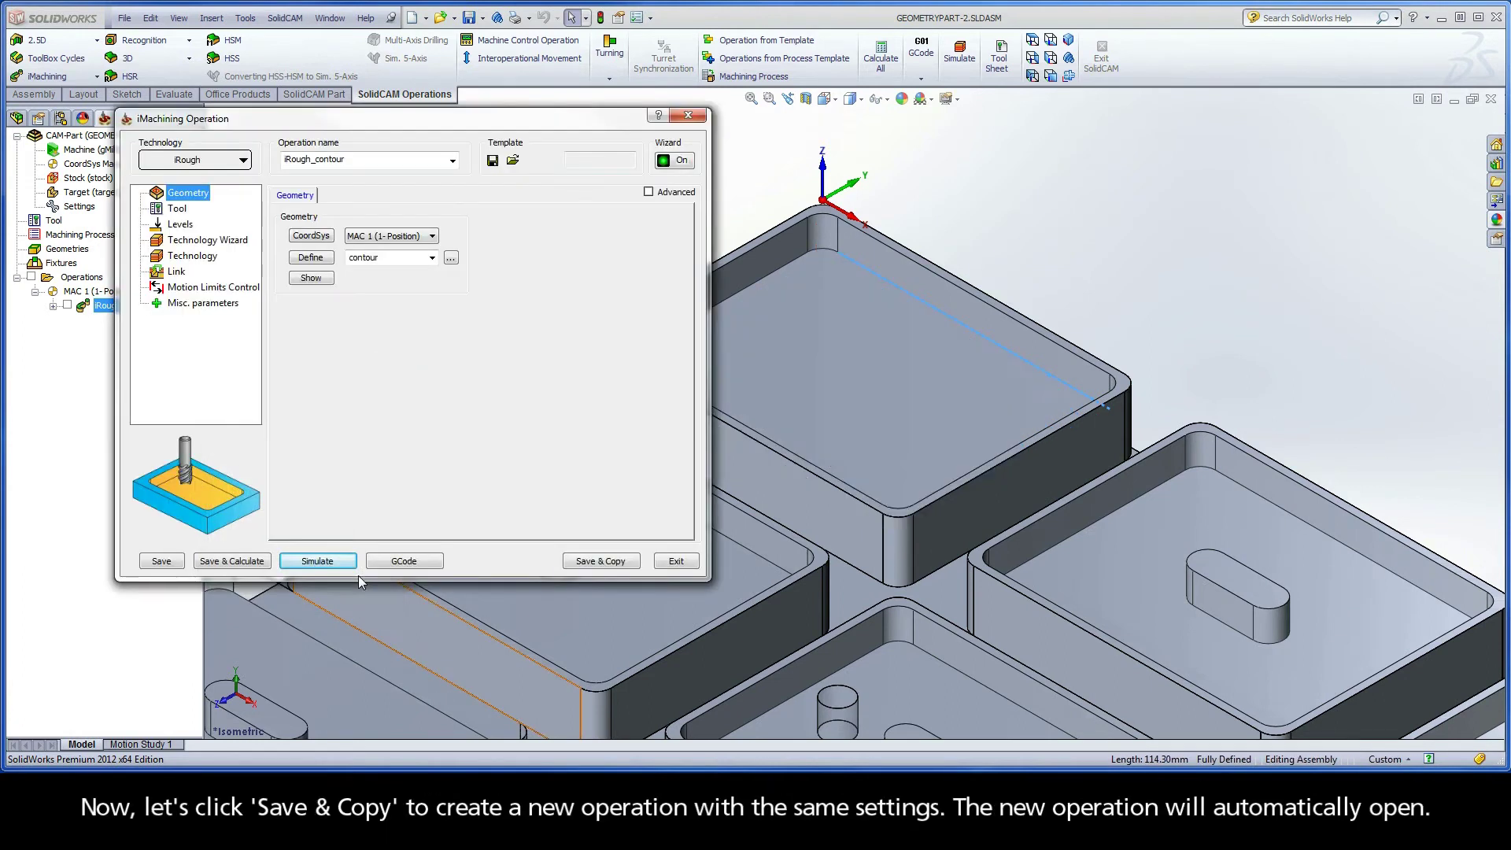
- Save and copy the operation, clear the copied geometry name, and start defining a new geometry
click(601, 561)
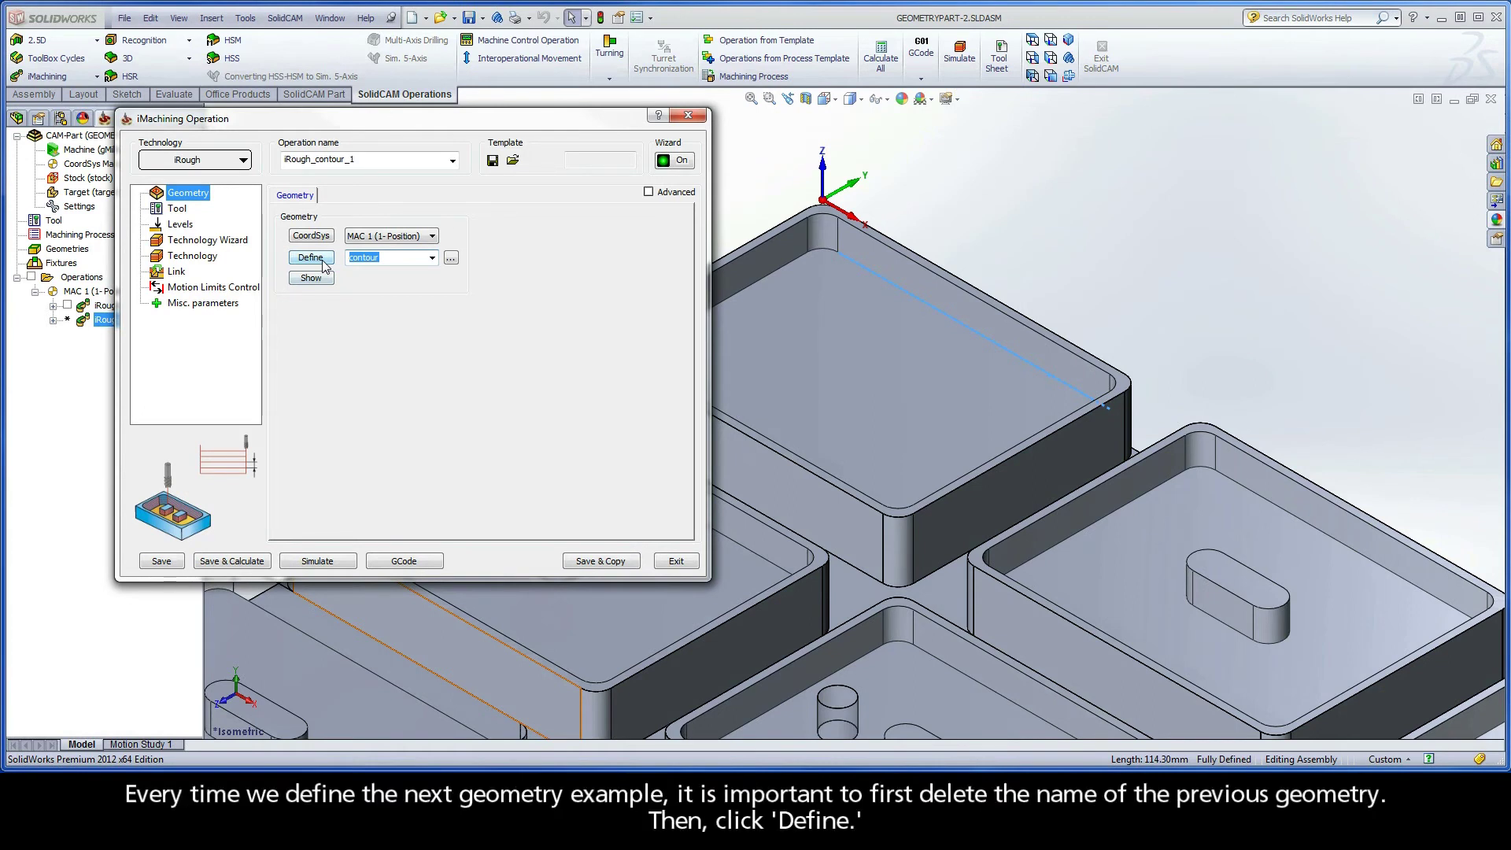
key(Delete)
click(313, 259)
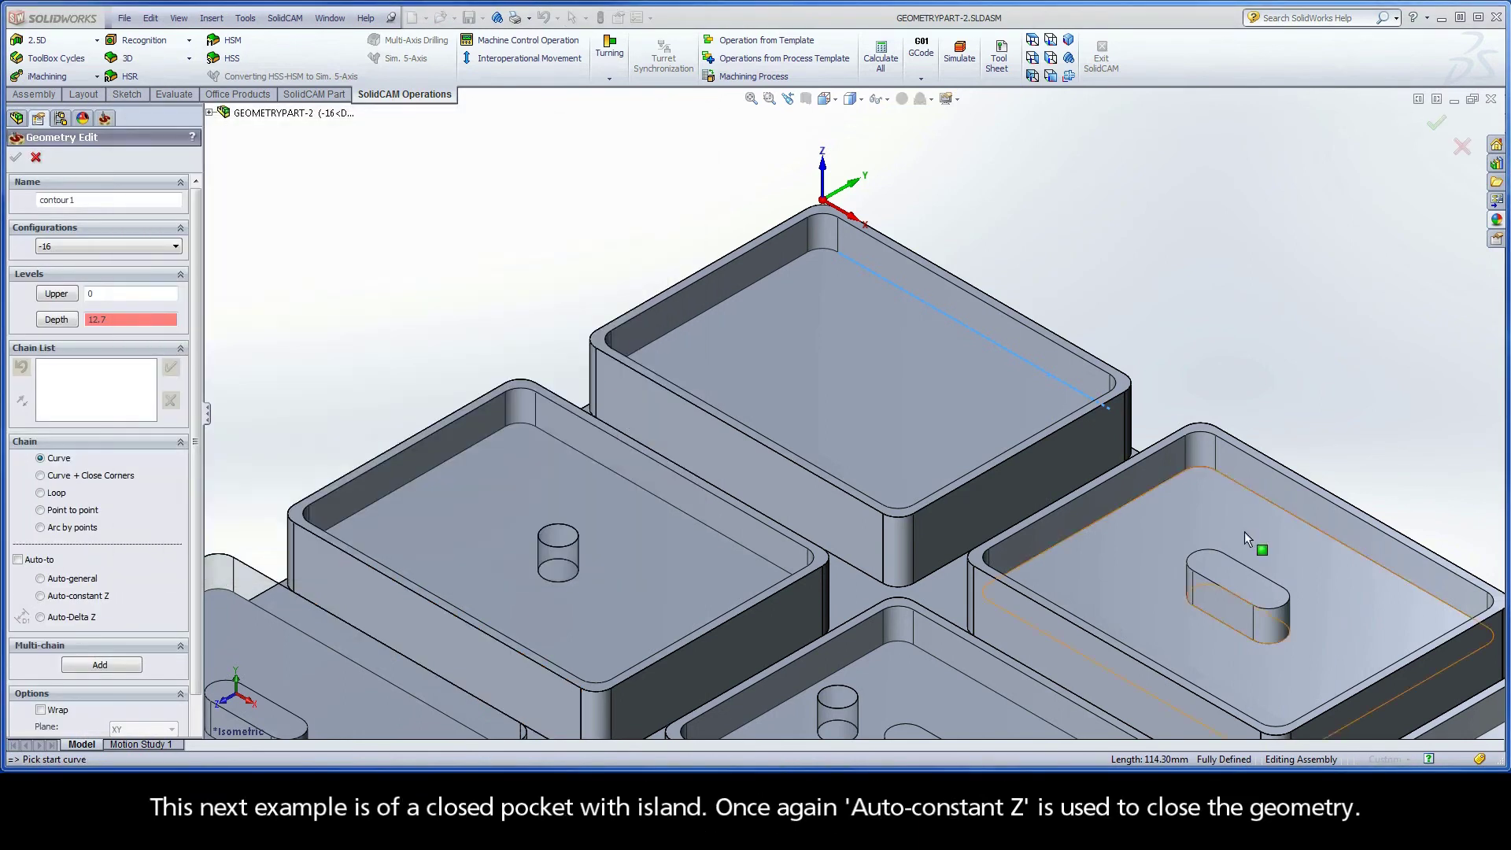
- Define the new geometry from the neighbouring pocket's floor outline and its single slot-shaped island, closing both chains with Auto-constant Z
ctrl+middle_drag(1287, 551, 945, 382)
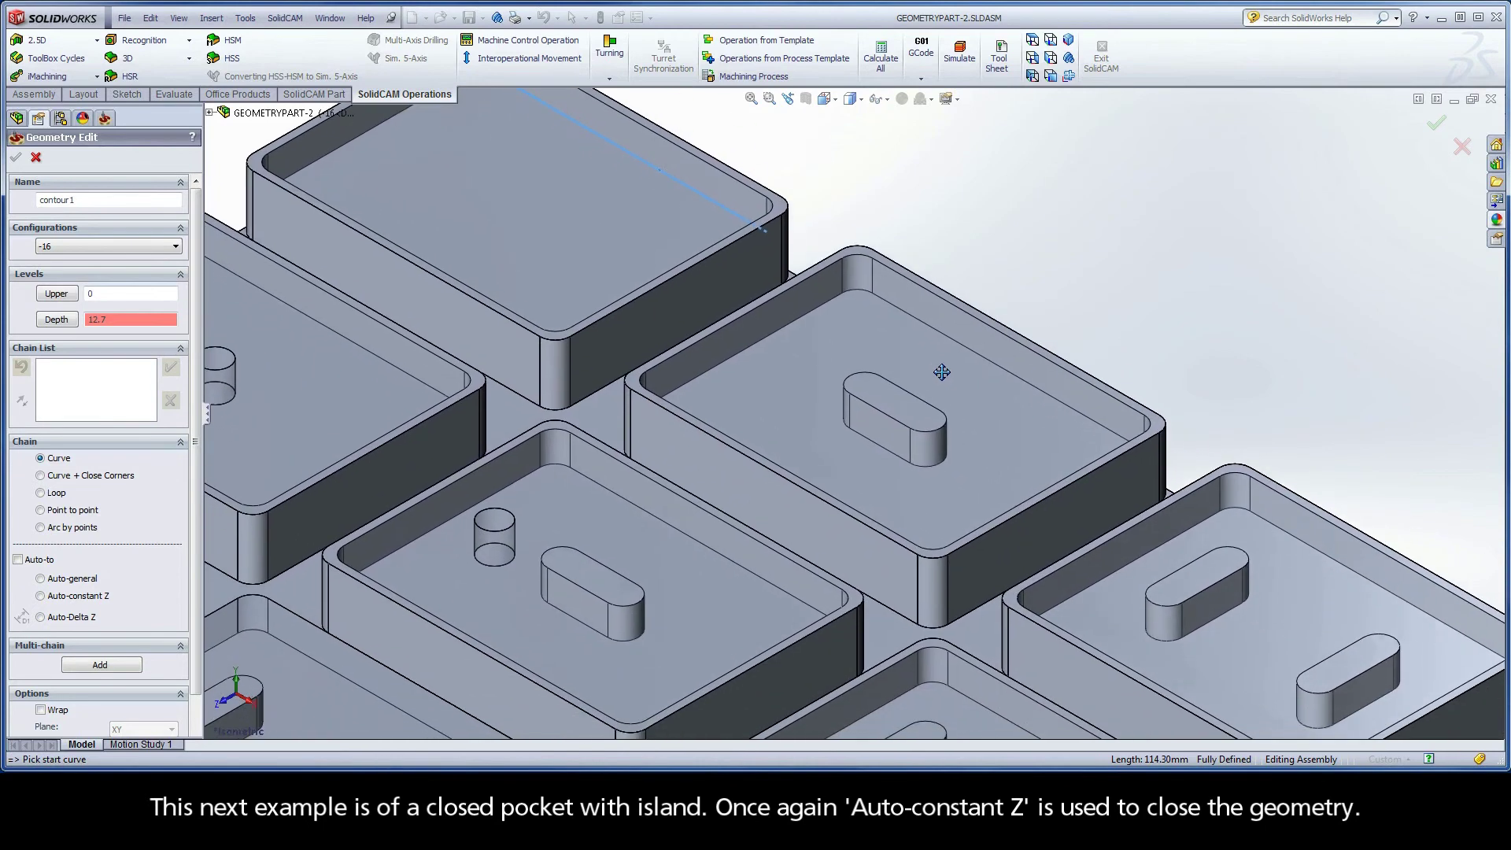
click(1094, 426)
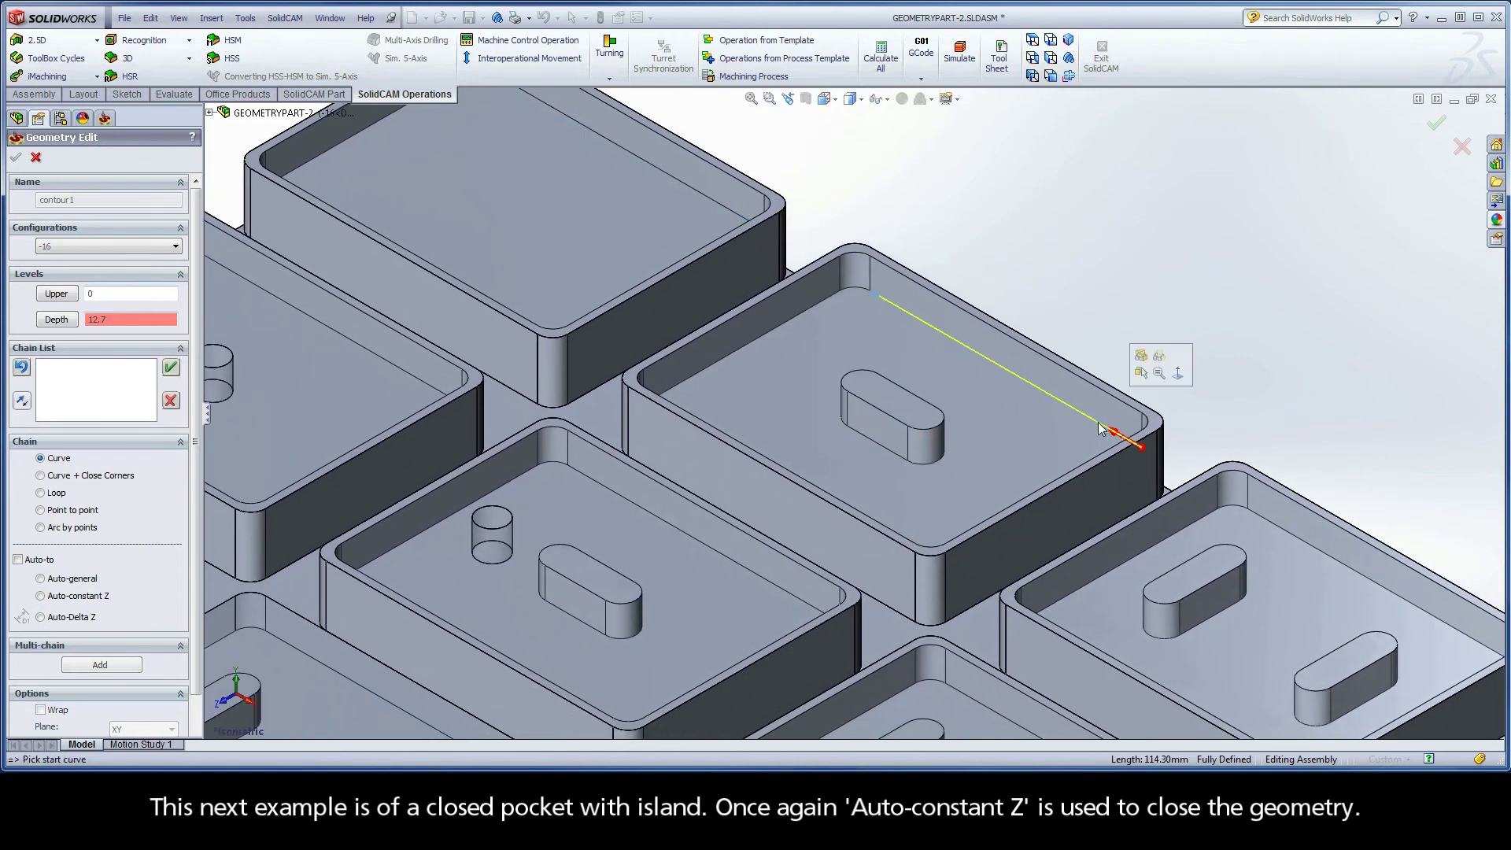
click(79, 596)
click(627, 429)
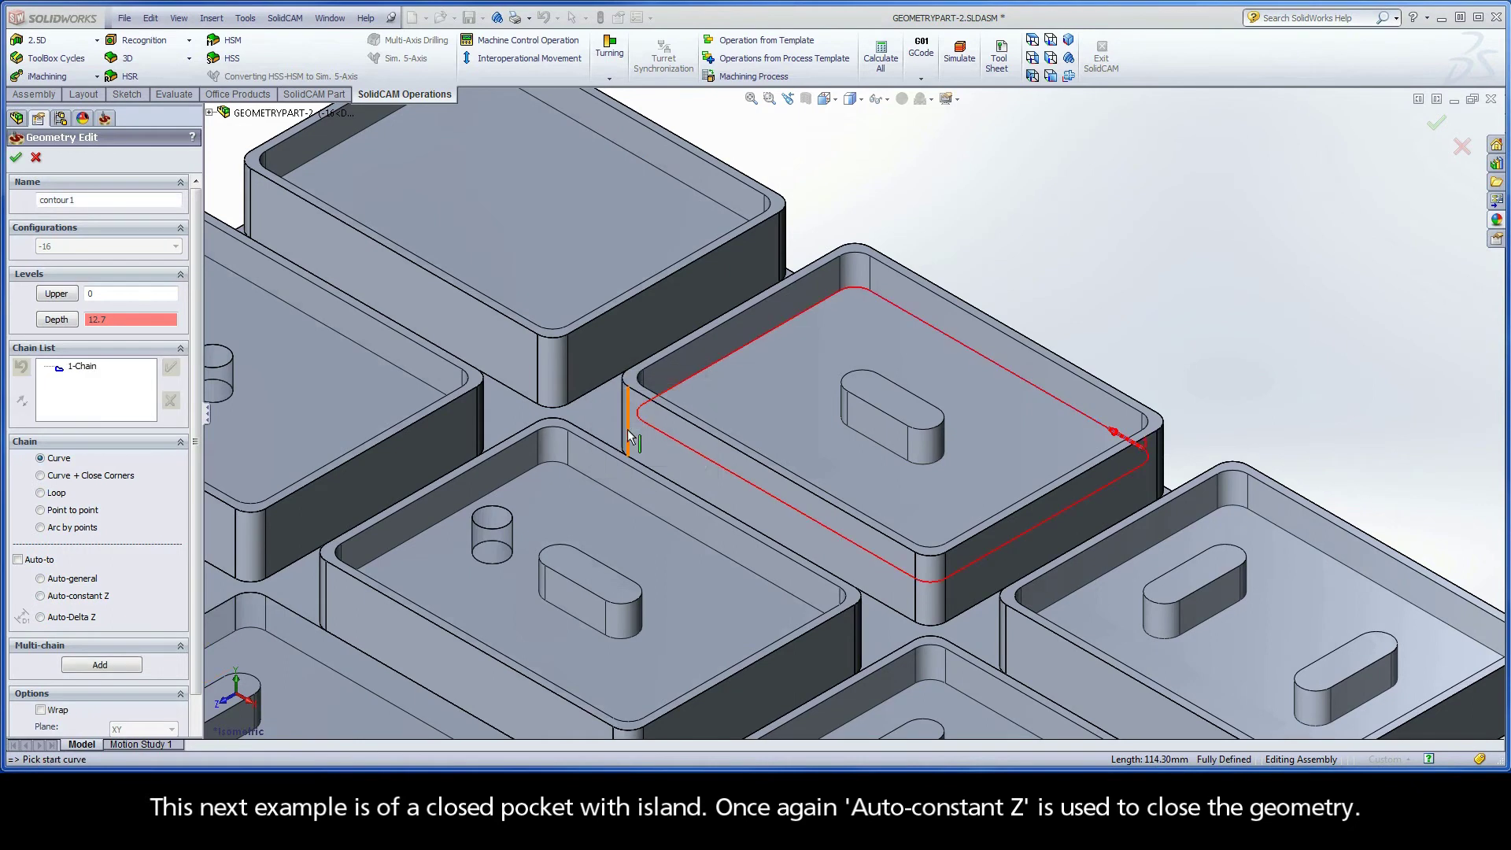
click(887, 454)
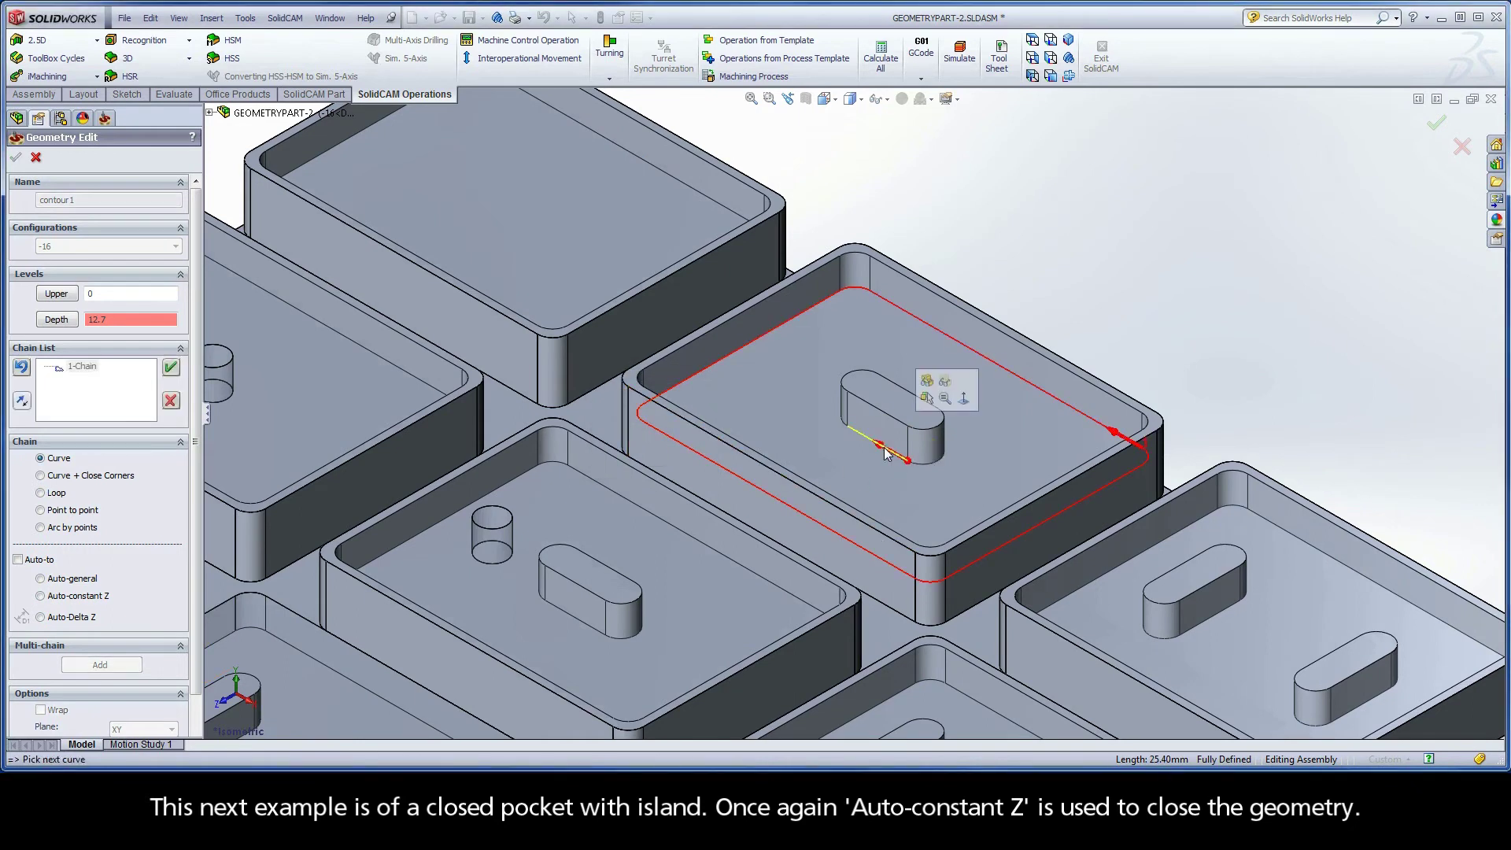
click(79, 596)
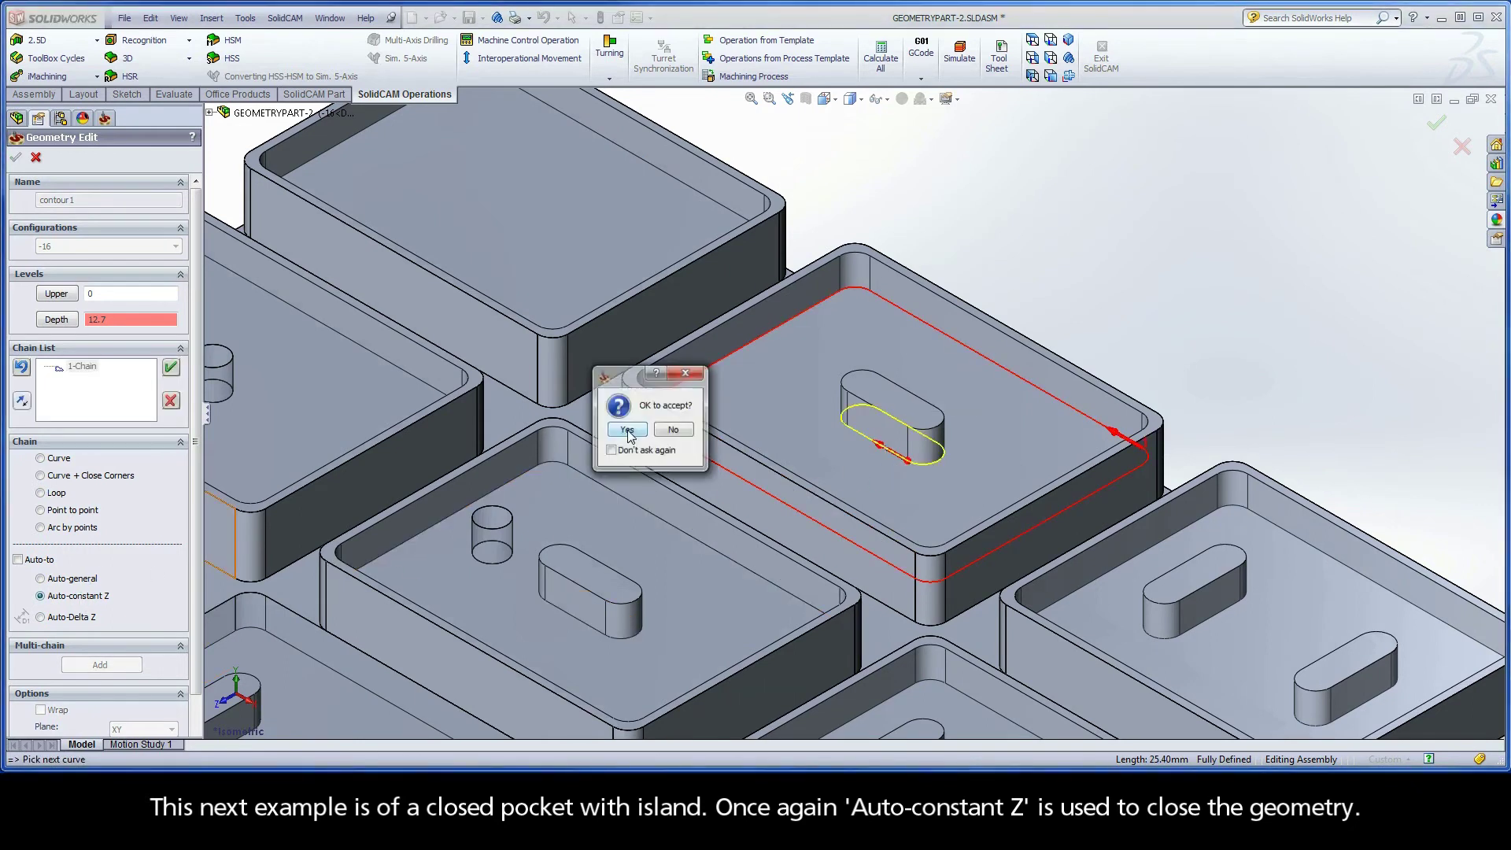
click(627, 431)
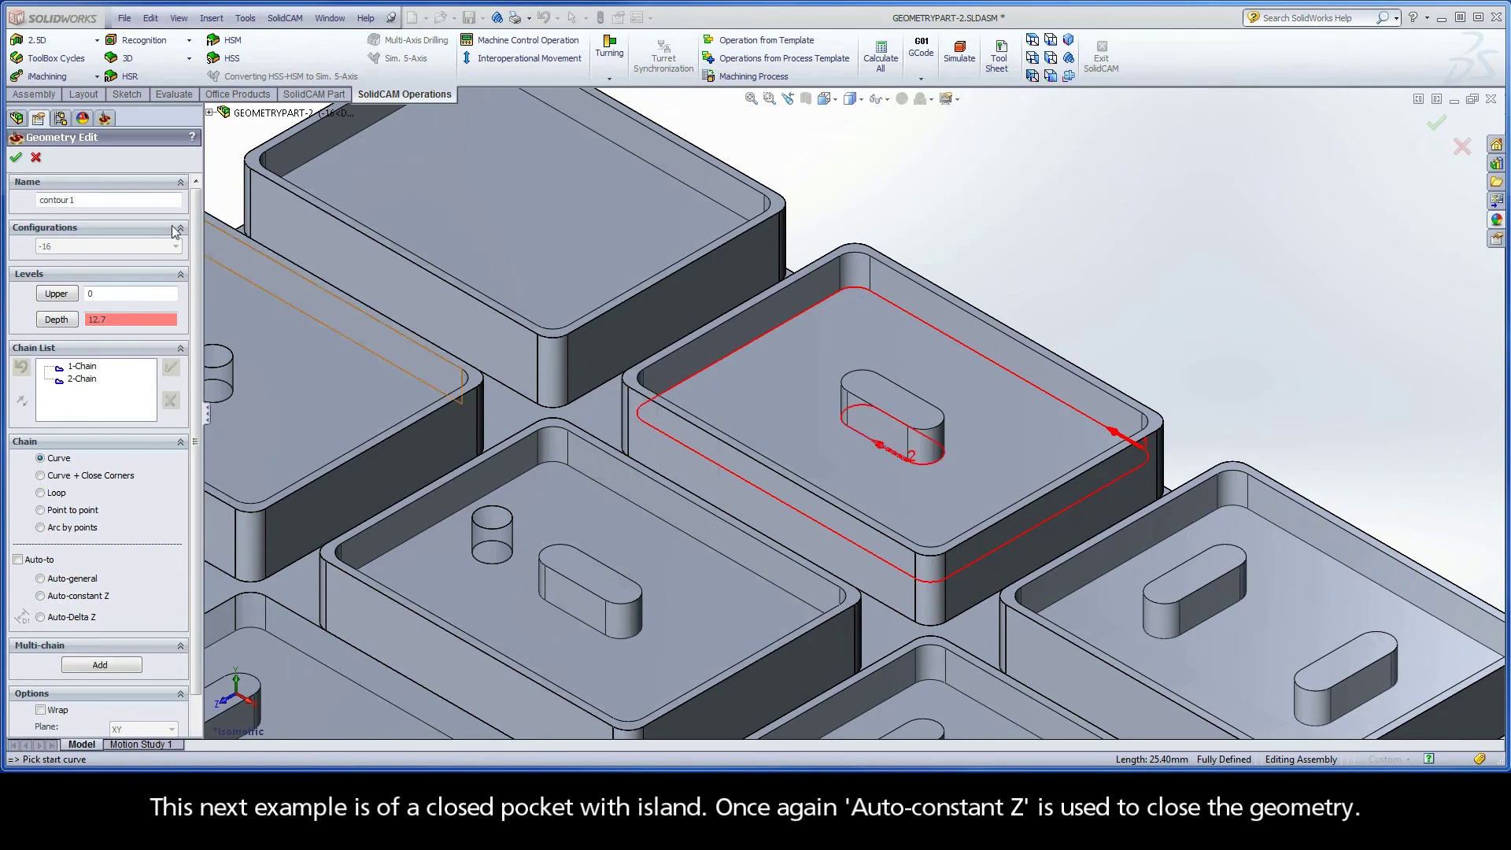
click(16, 157)
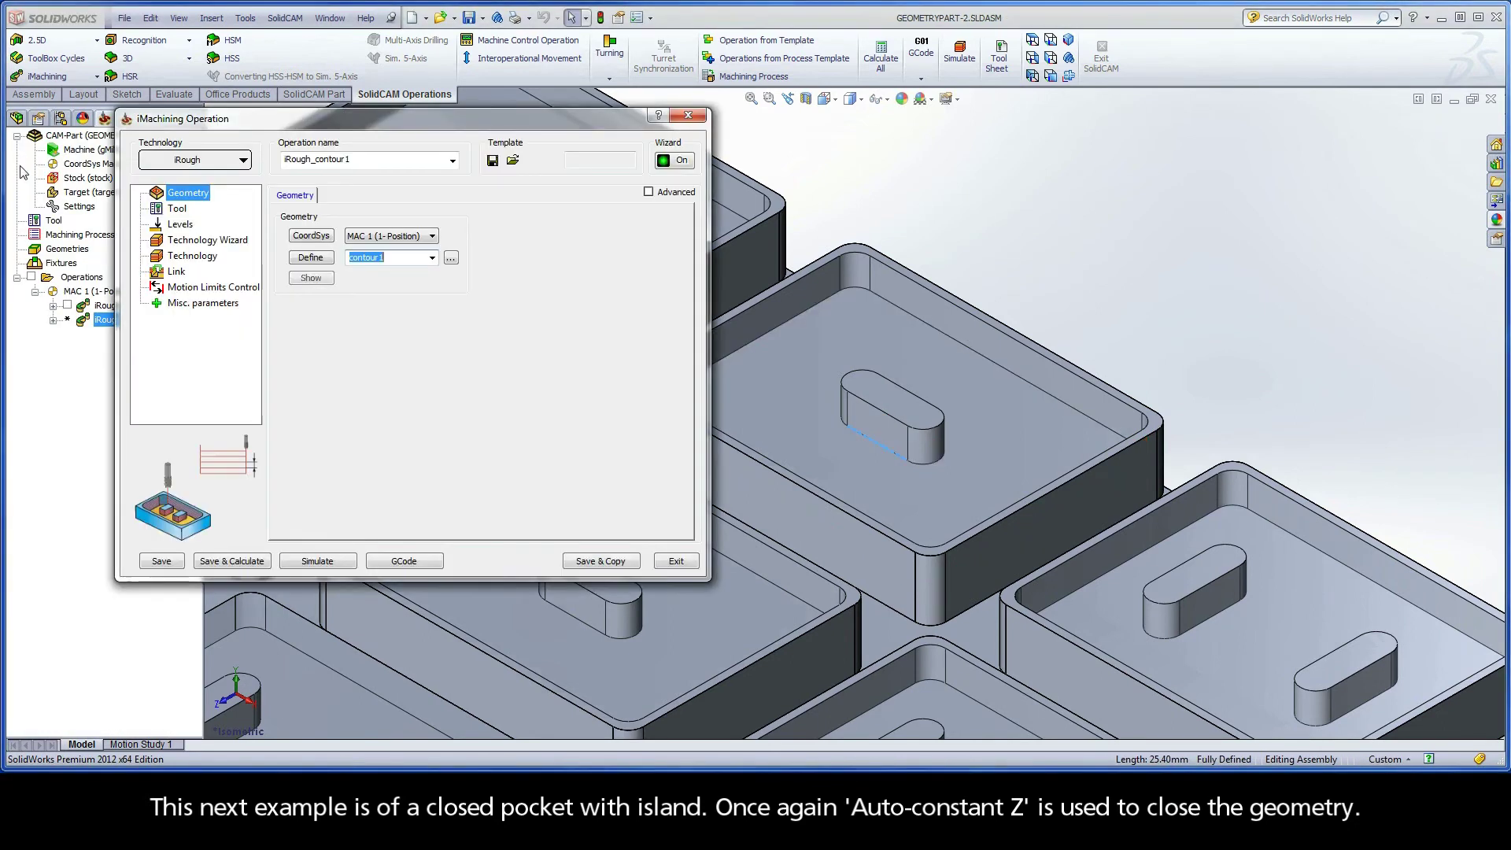
- Save and calculate the single-island pocket's operation, and play its Host CAD tool path simulation at a reduced speed
click(243, 560)
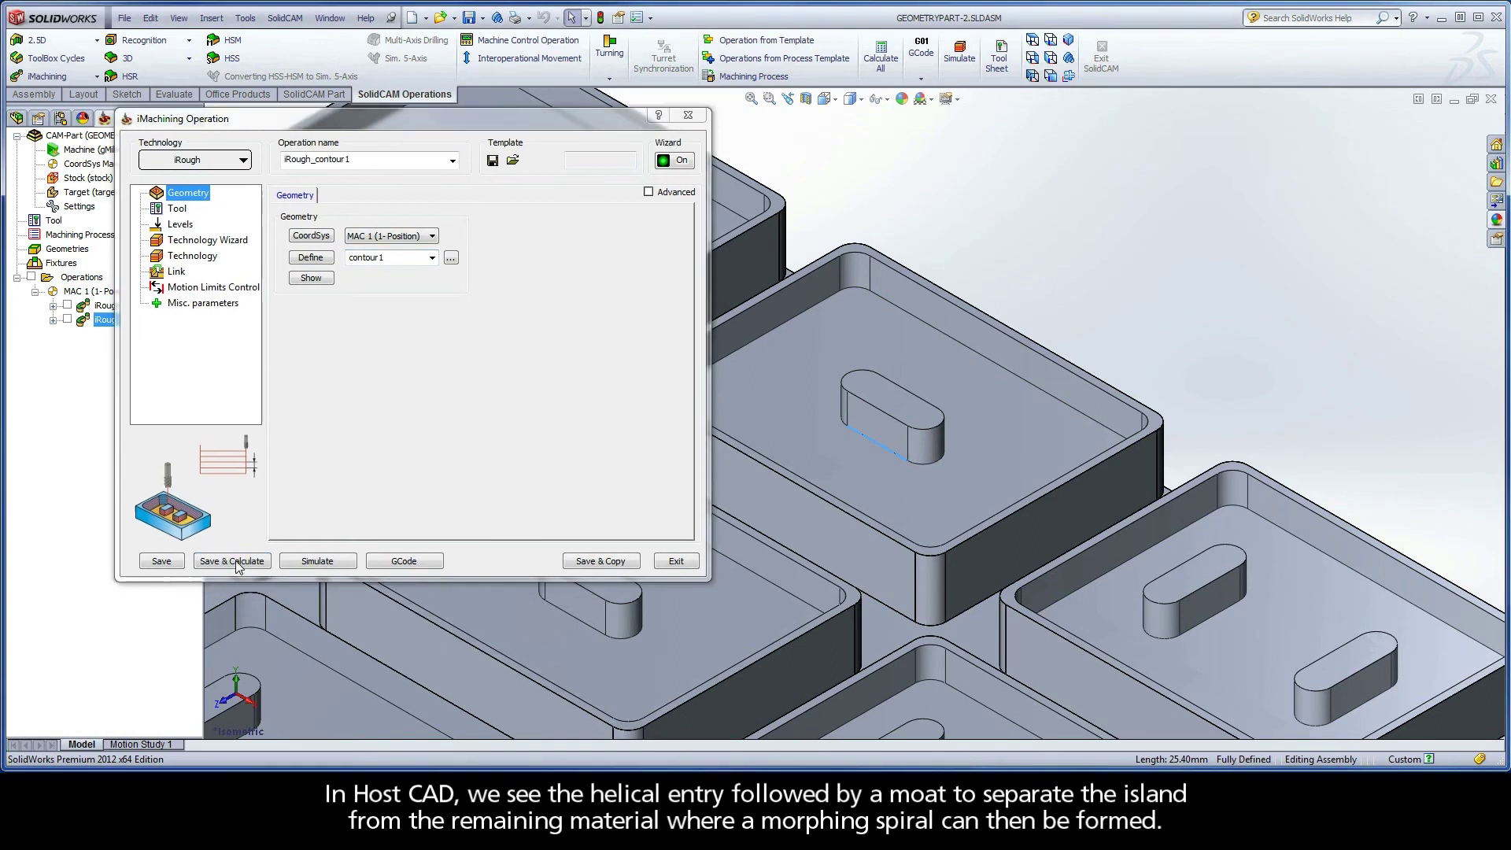
click(317, 560)
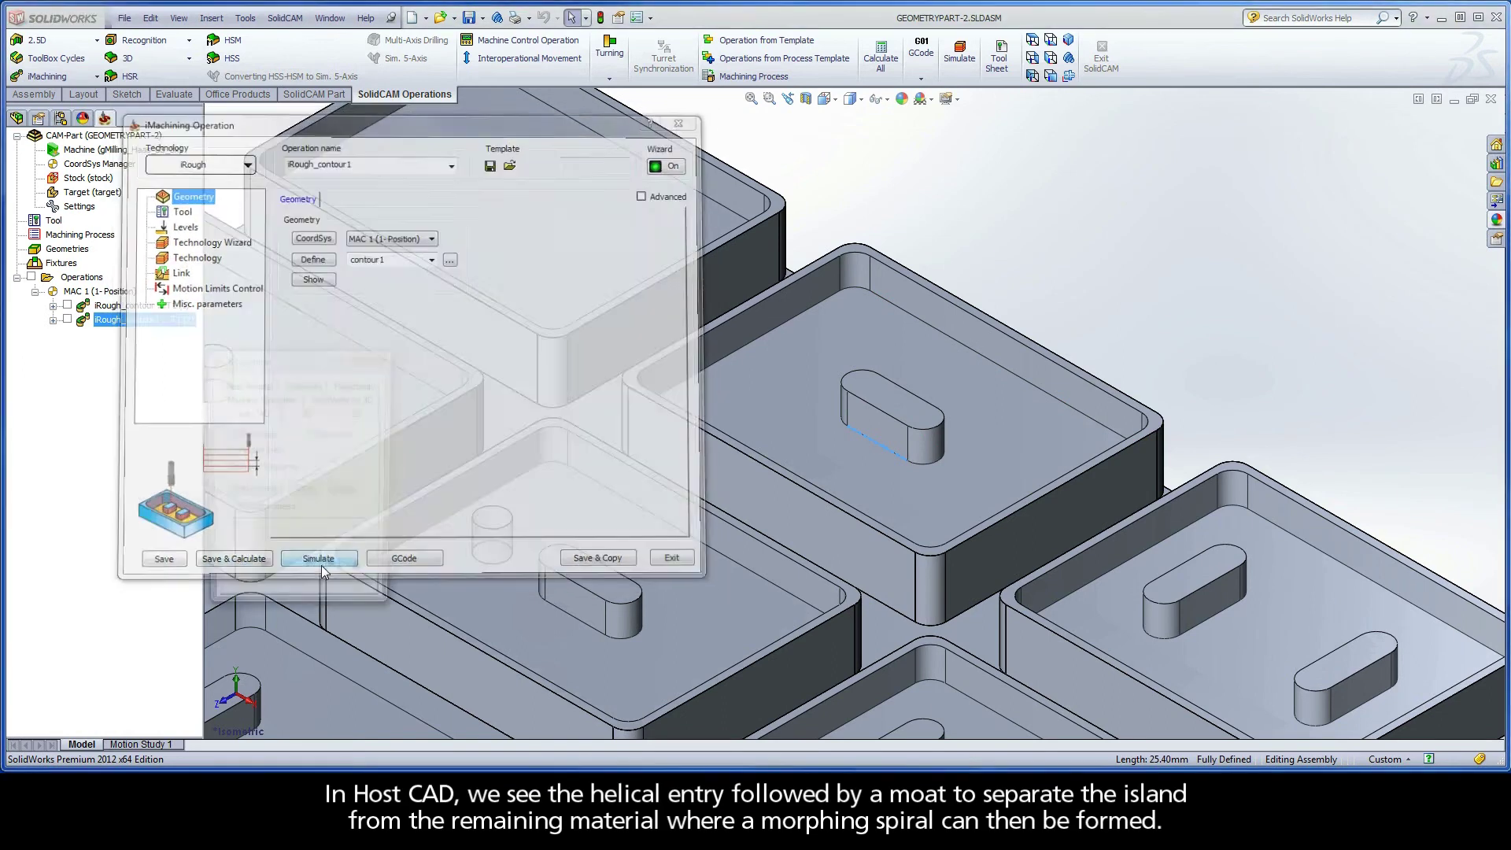
drag(361, 543, 306, 542)
click(263, 572)
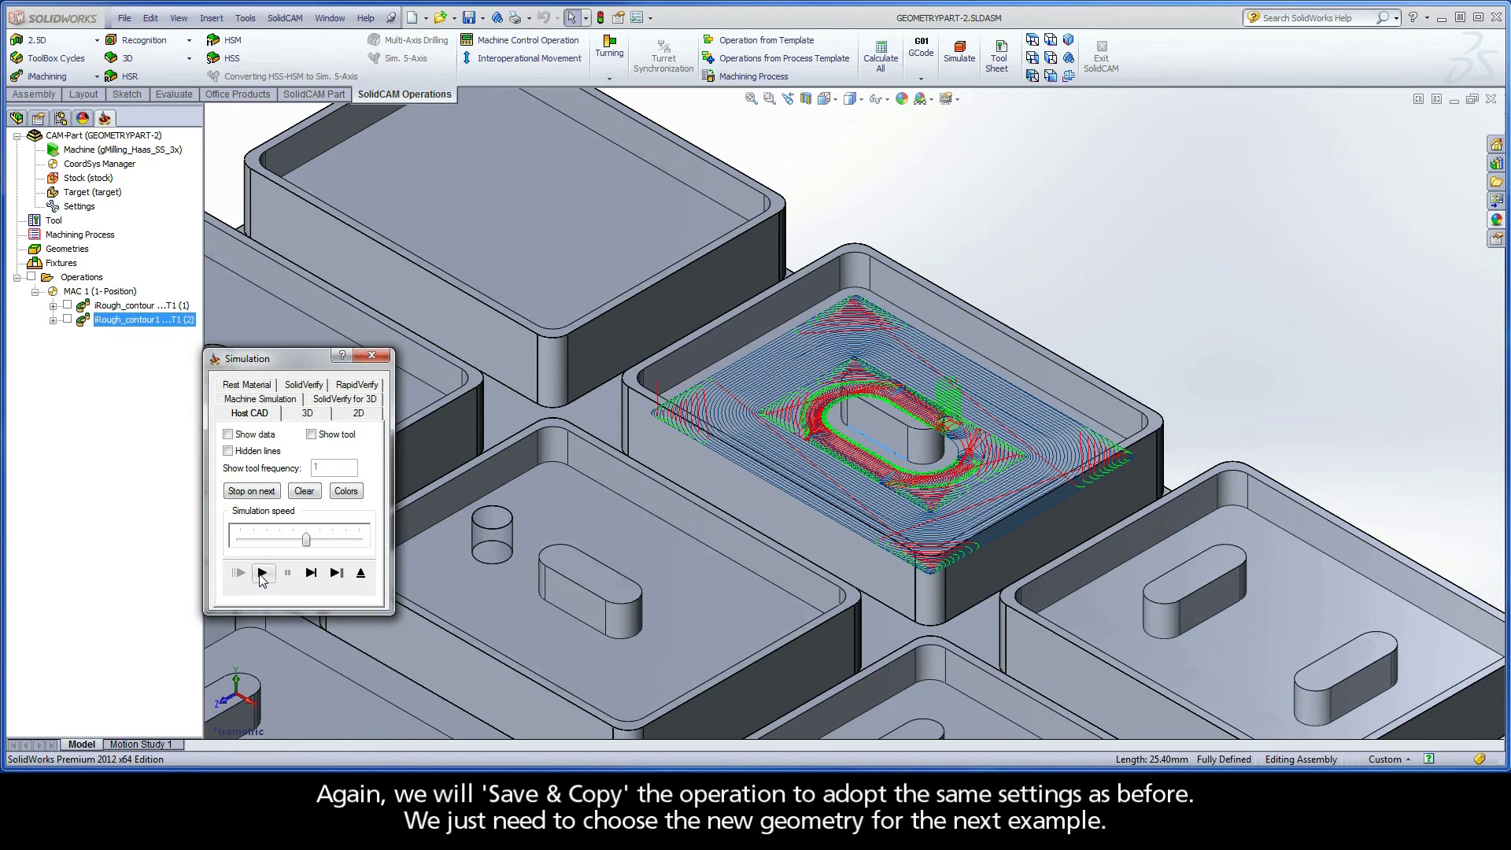
click(360, 573)
- Save and copy the operation, and start its new geometry with the two-island pocket's floor outline, closed with Auto-constant Z
click(595, 563)
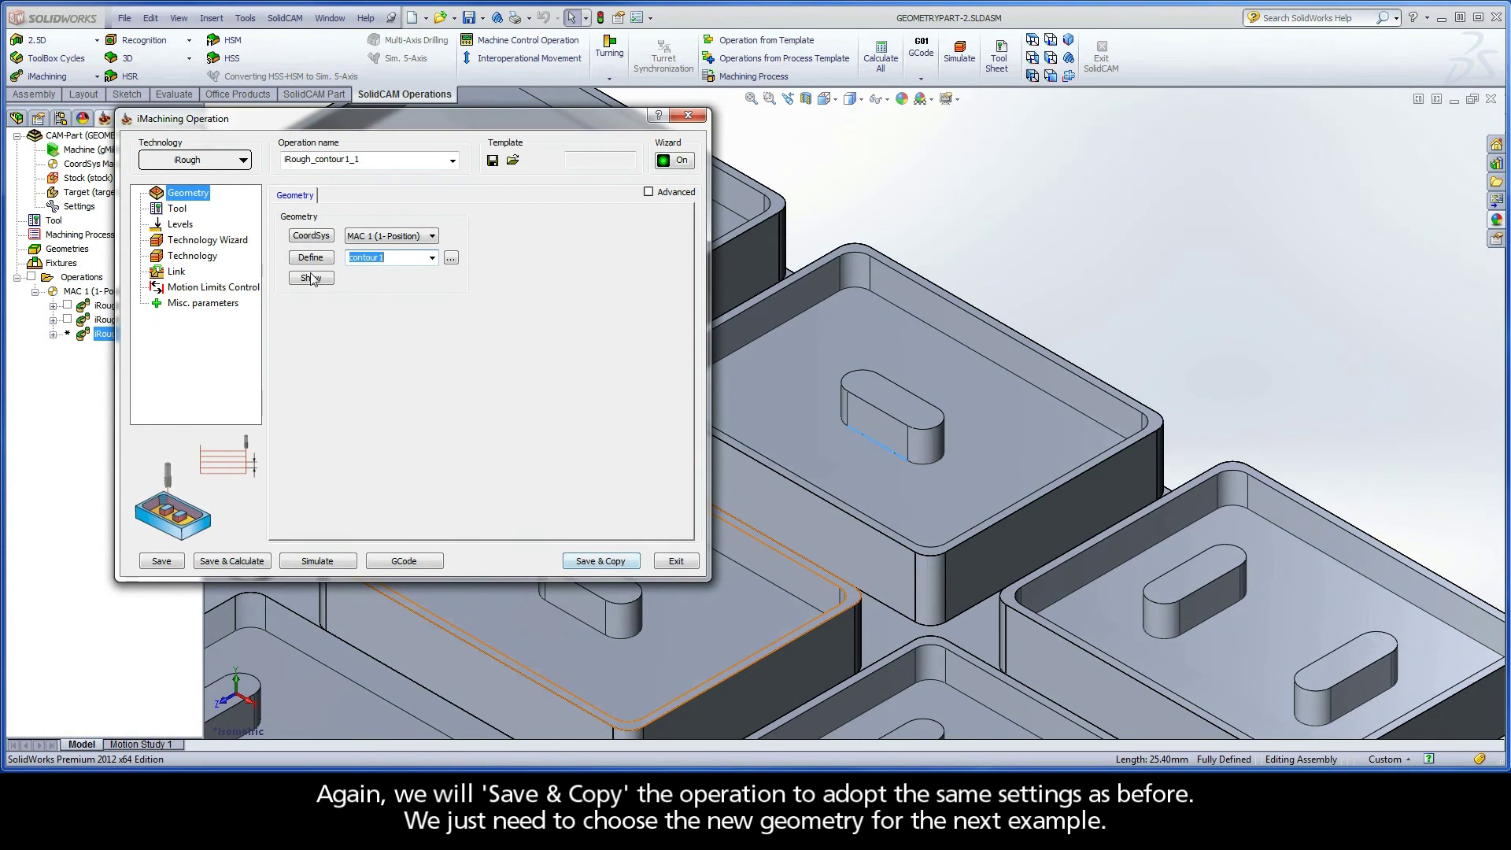
click(310, 258)
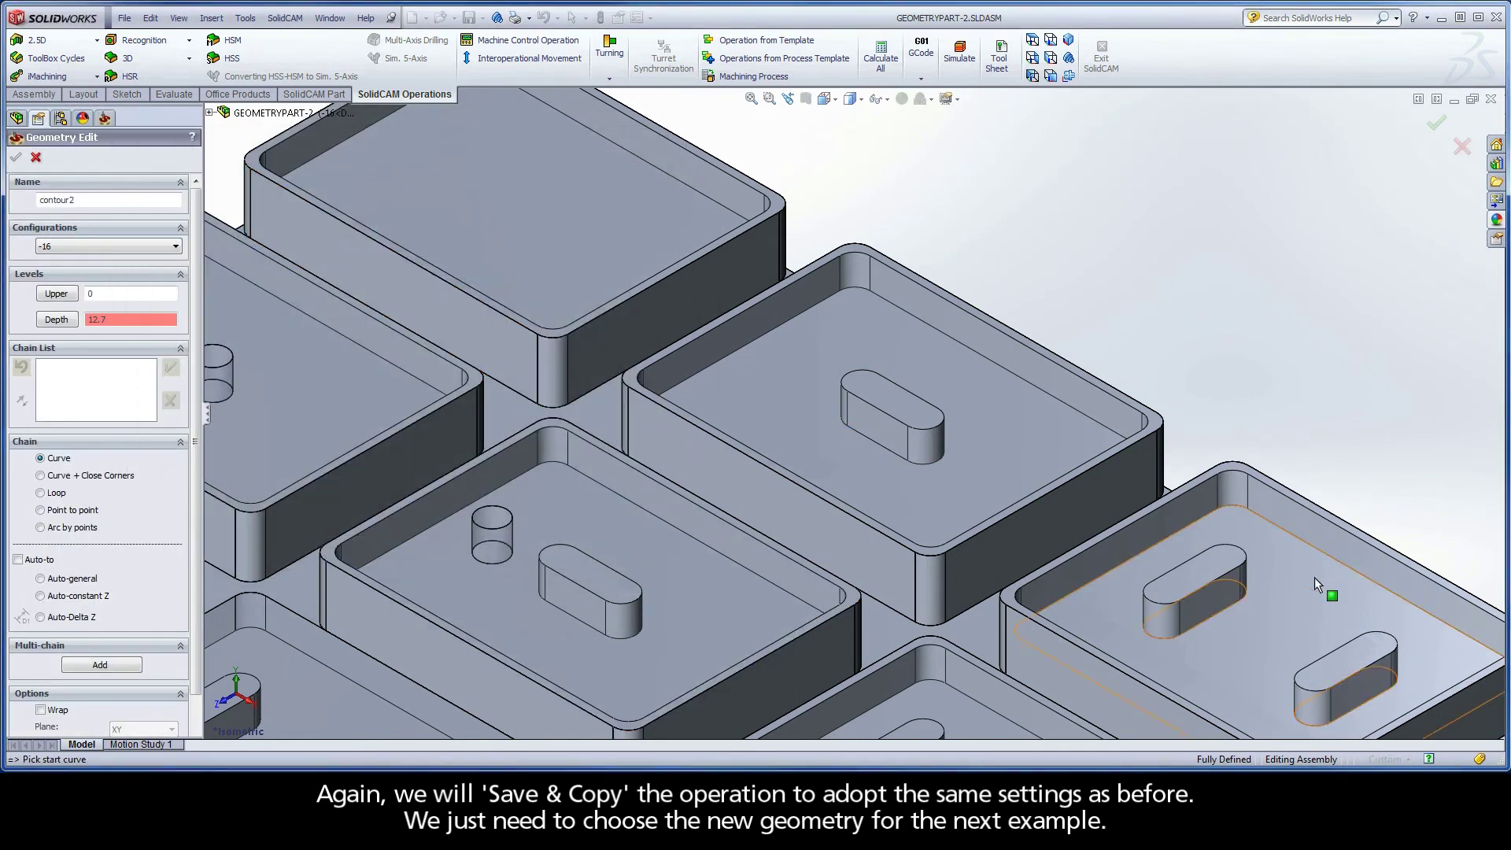
ctrl+middle_drag(1314, 578, 884, 360)
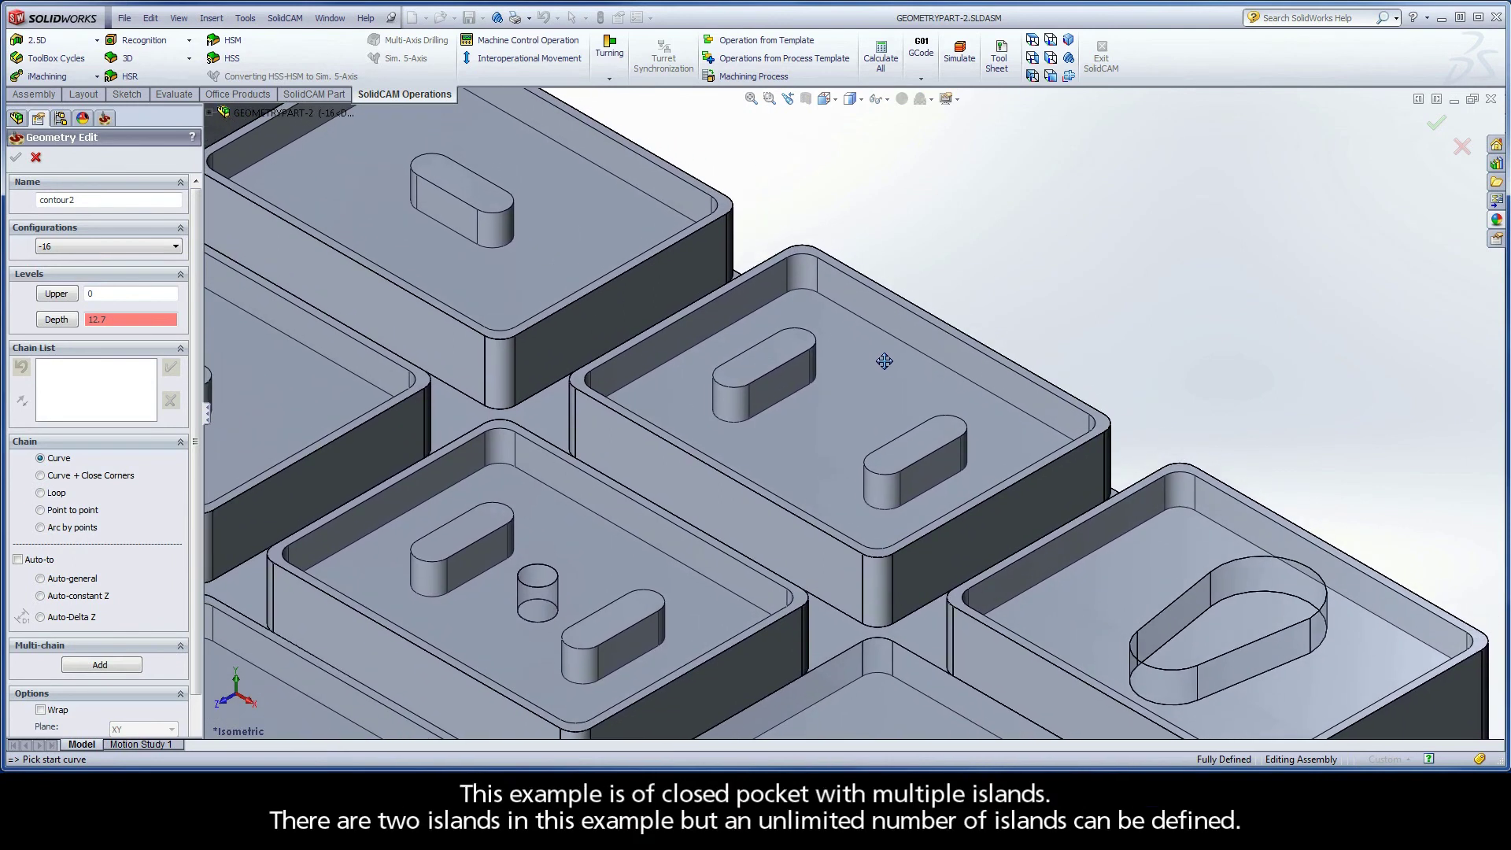
click(1055, 438)
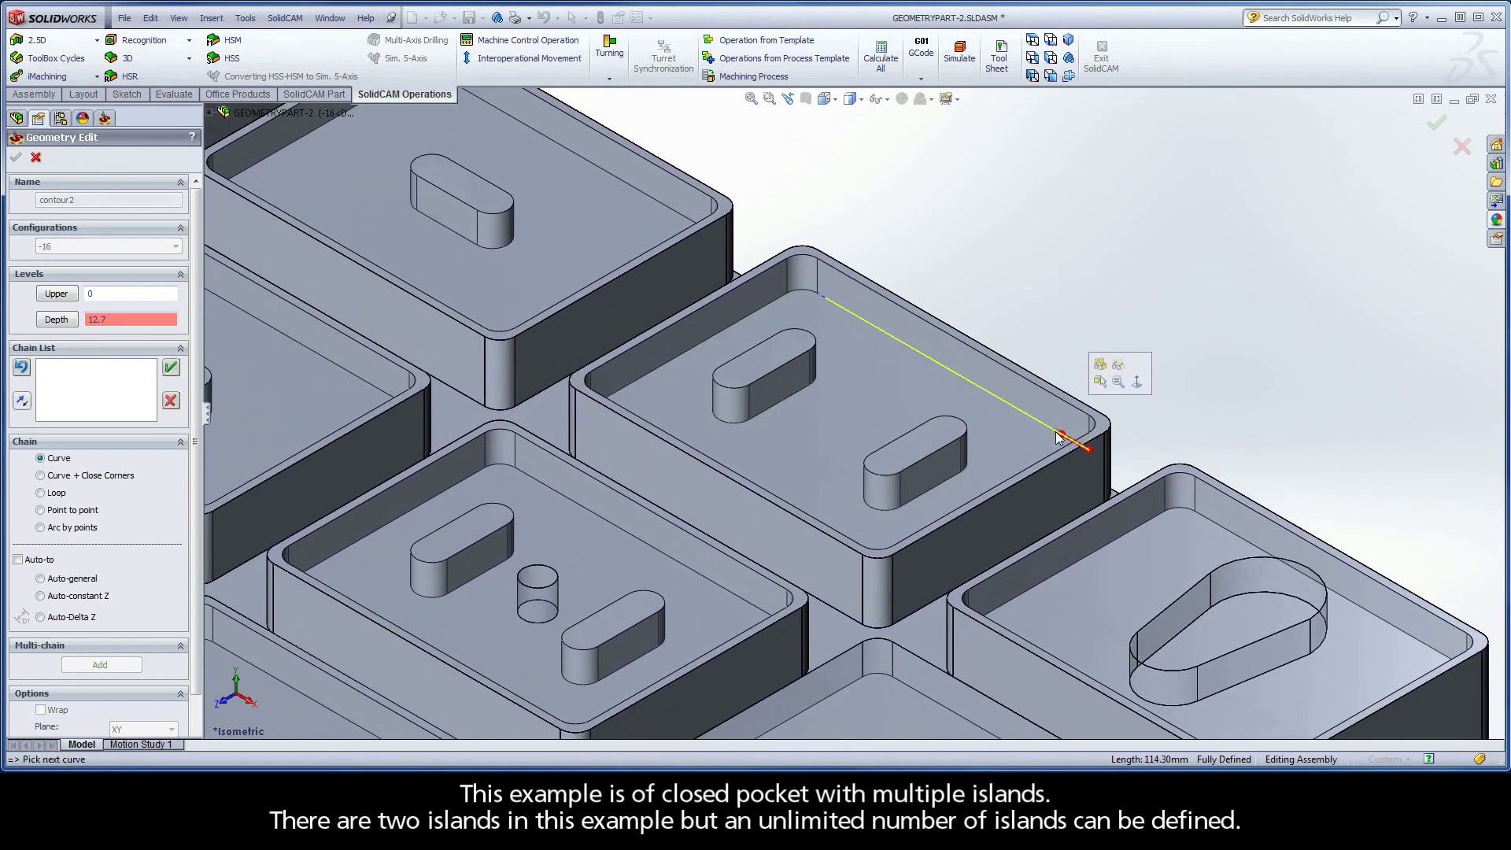
click(71, 597)
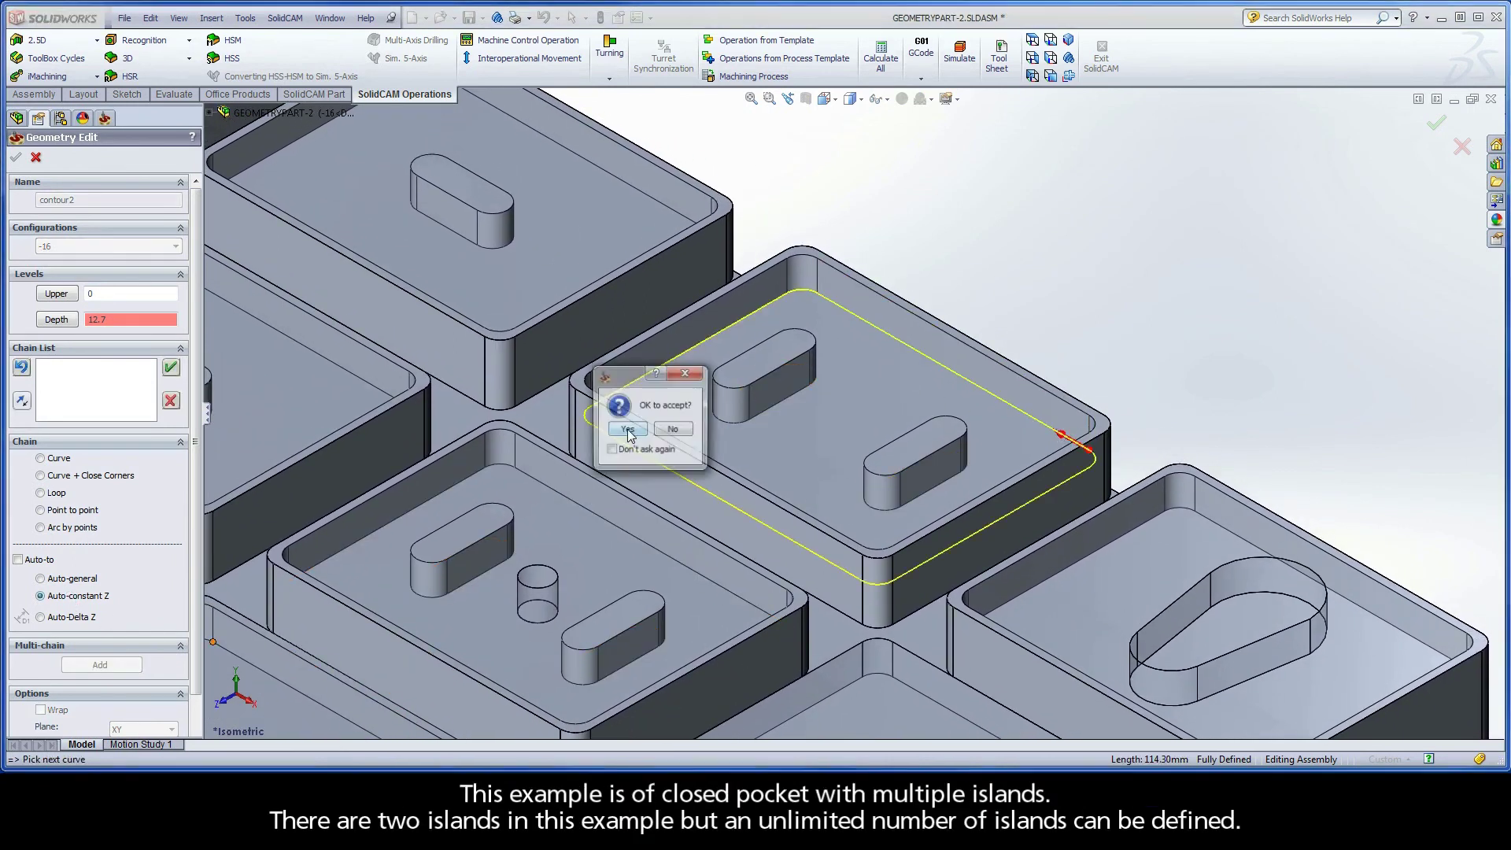
click(627, 430)
- Add the base outlines of both slot-shaped islands as chains closed with Auto-constant Z, and accept the geometry
click(800, 394)
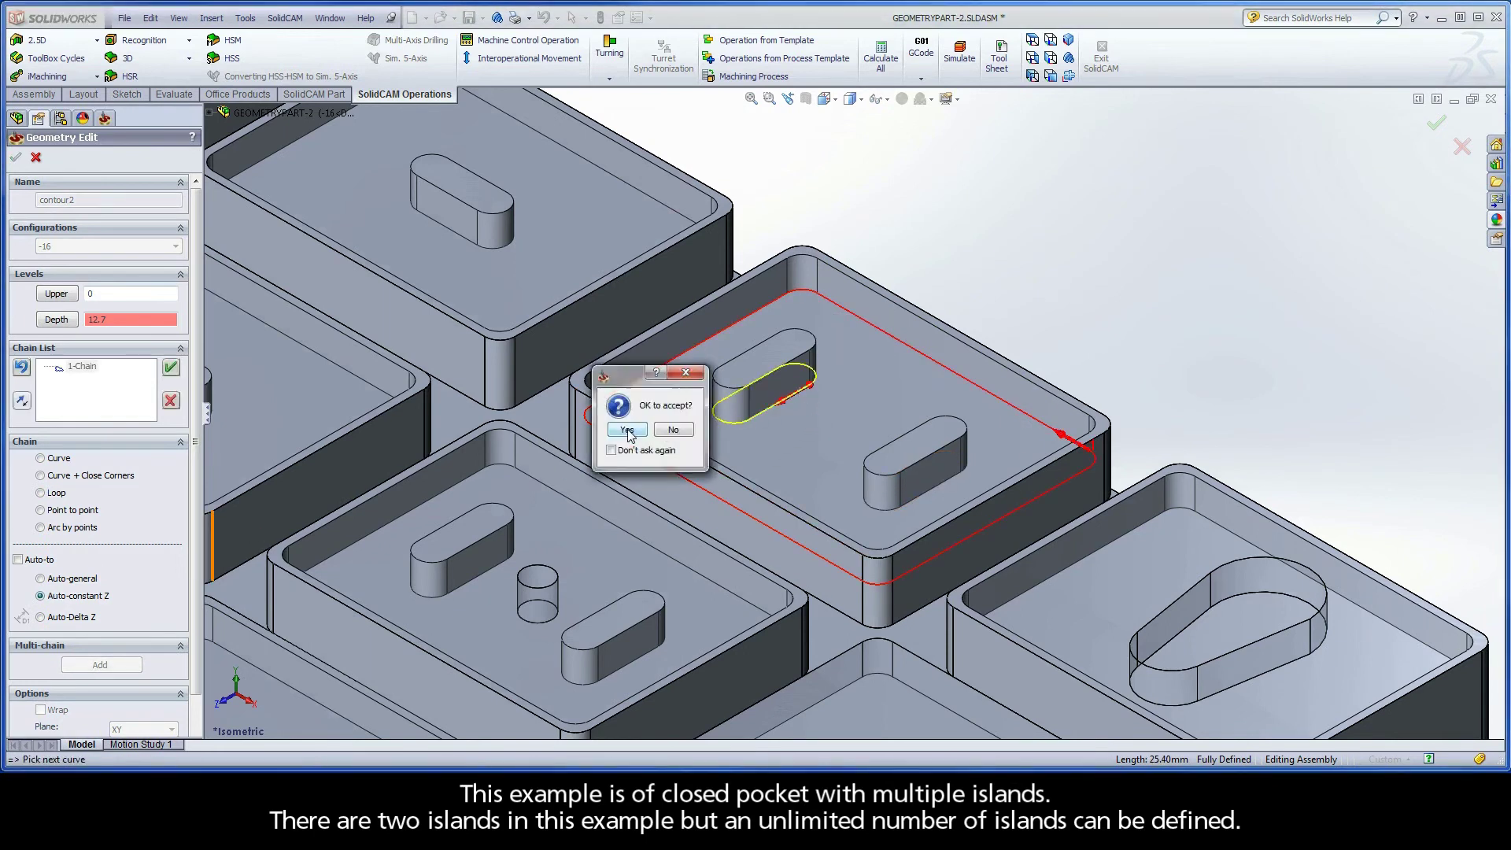
click(627, 430)
click(946, 478)
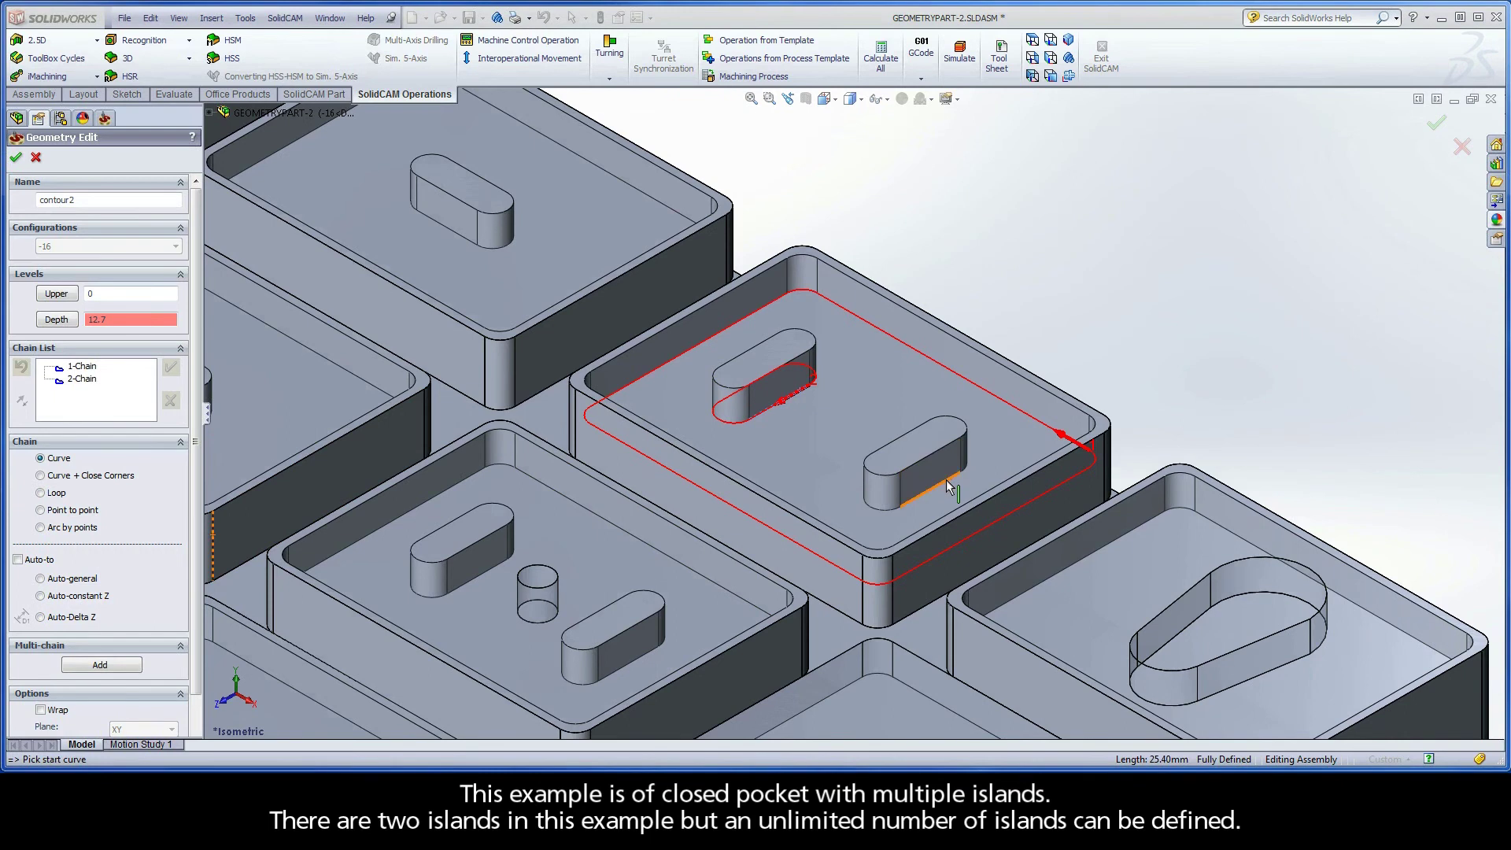
click(95, 601)
click(634, 423)
click(16, 156)
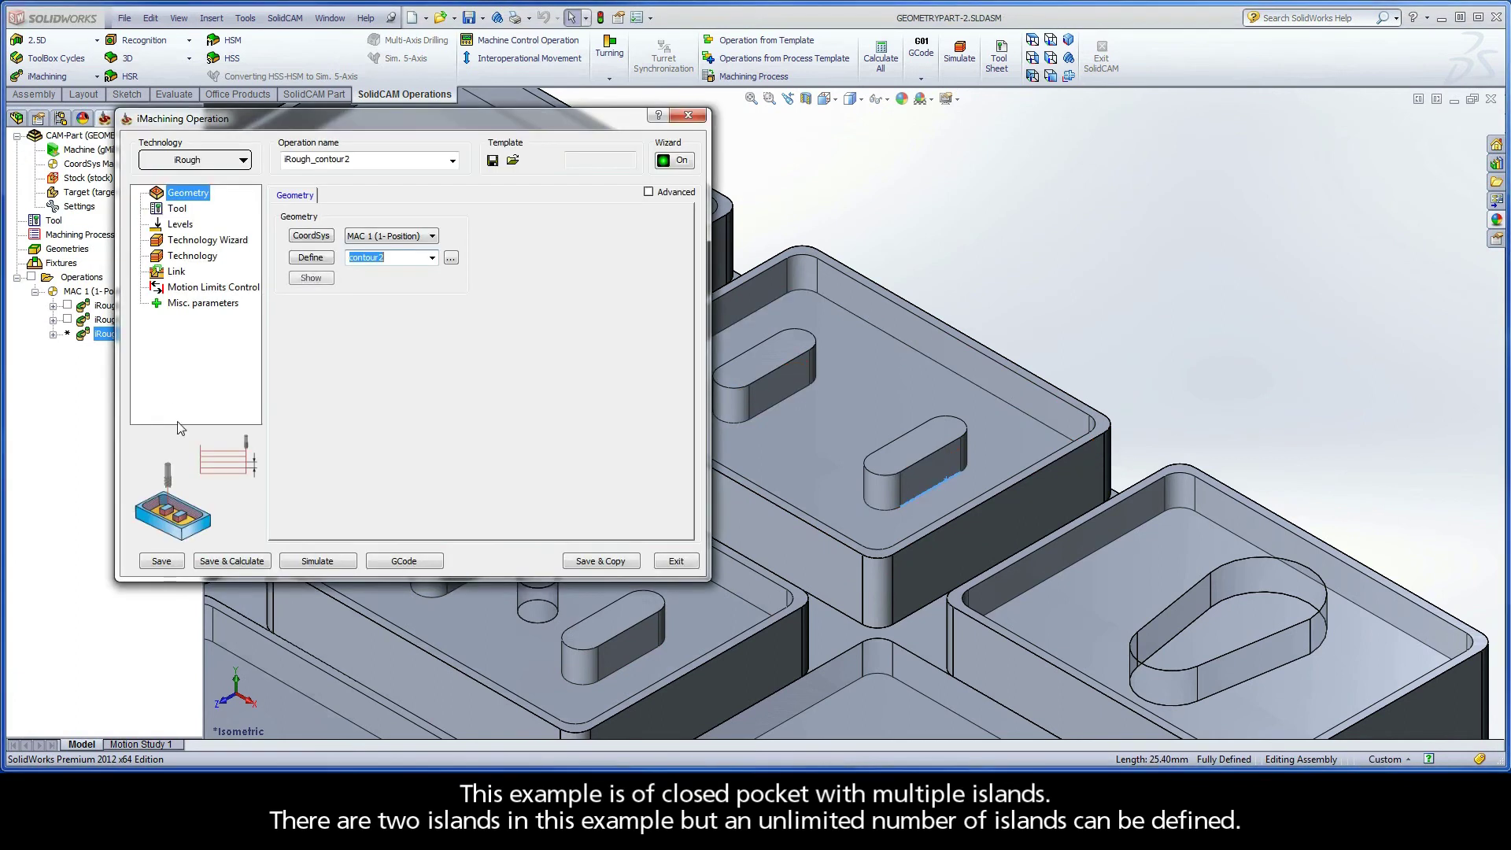
- Save and calculate the two-island pocket's operation, and play its Host CAD tool path simulation at a reduced speed
click(235, 561)
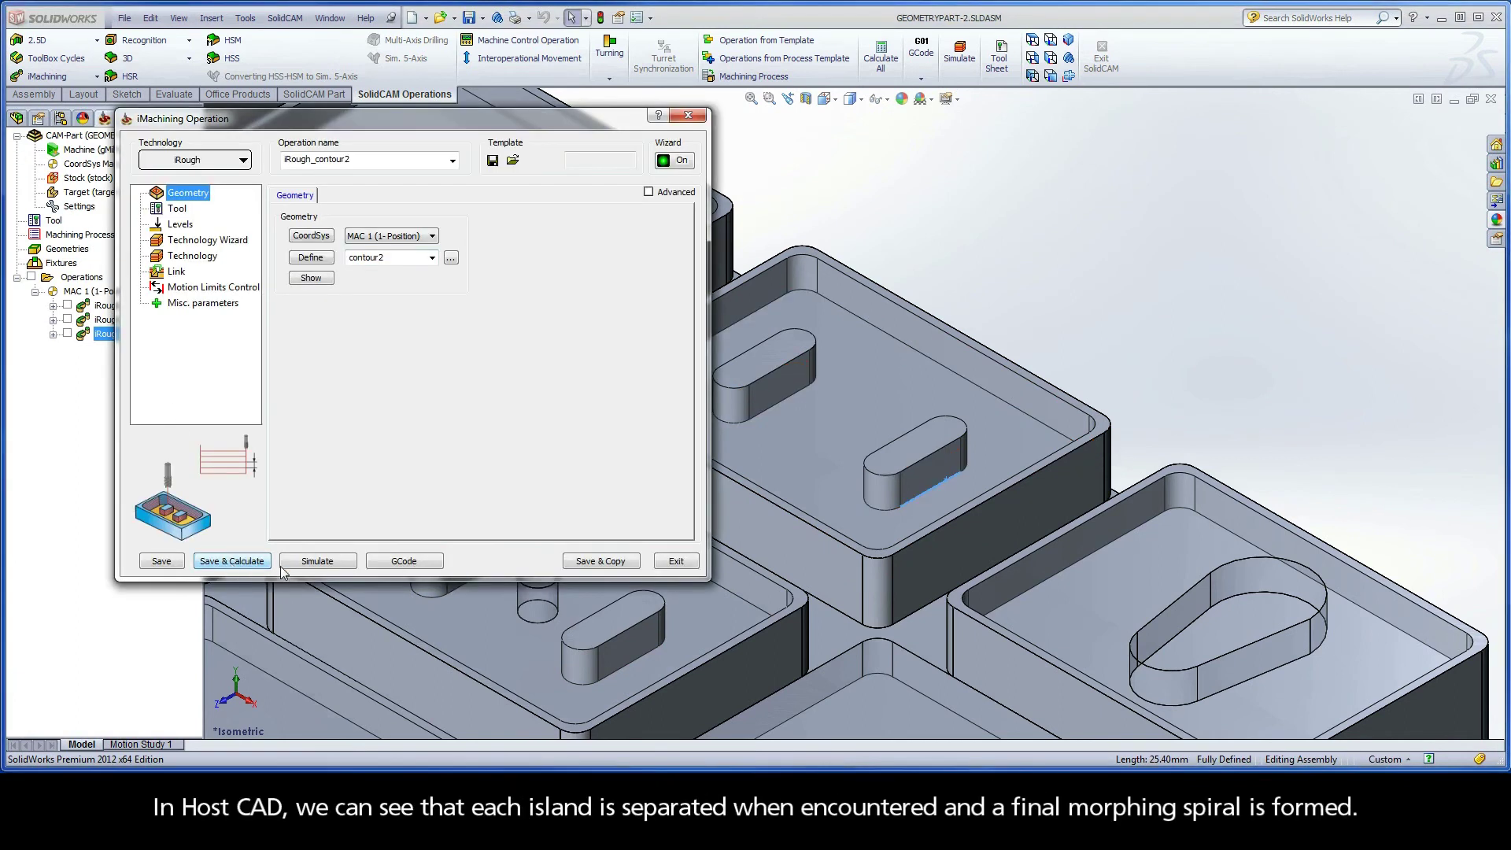
click(317, 562)
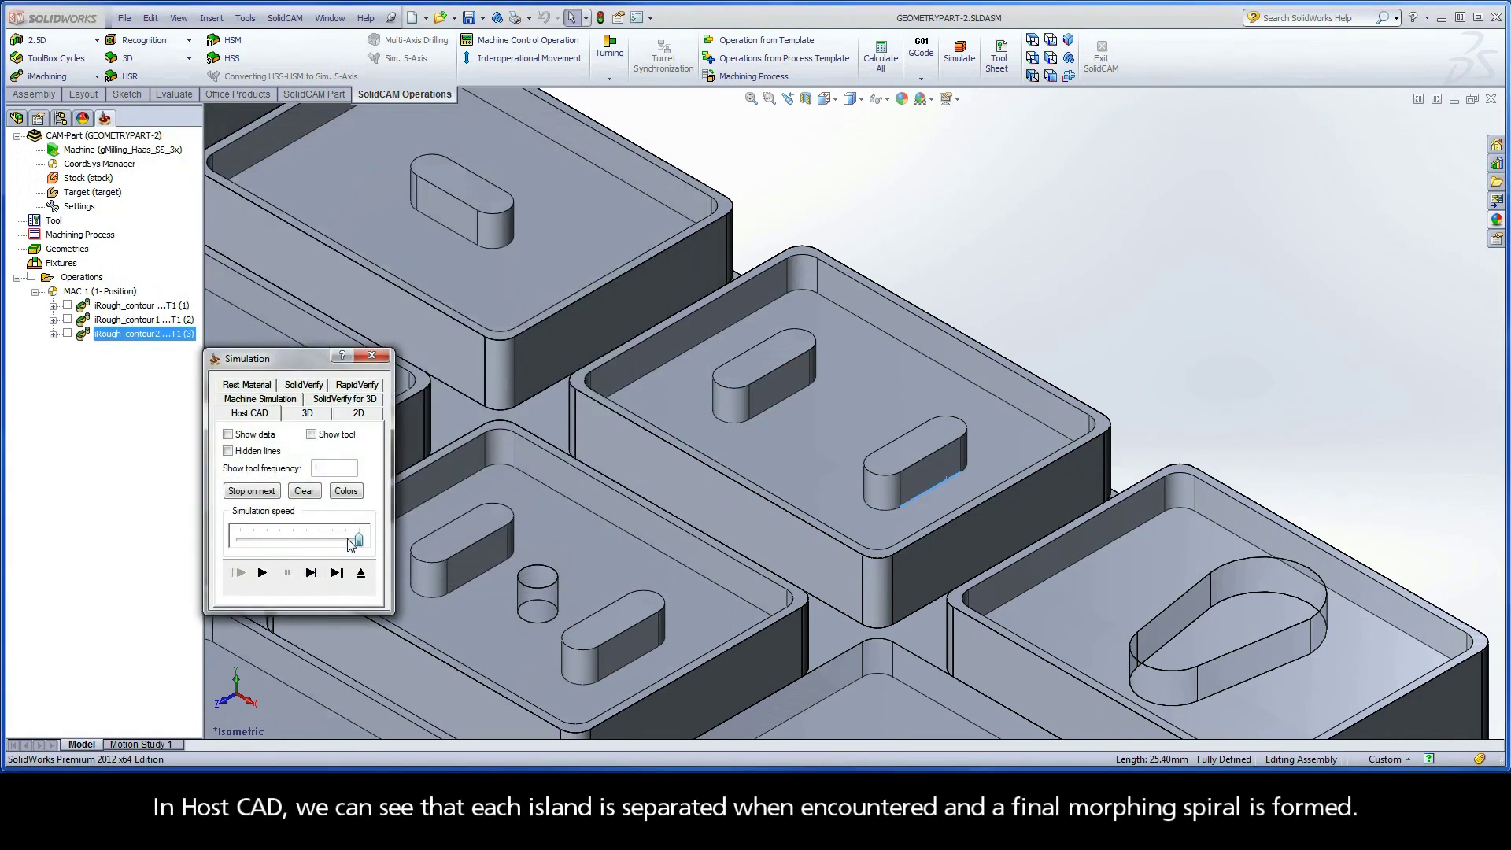
click(262, 574)
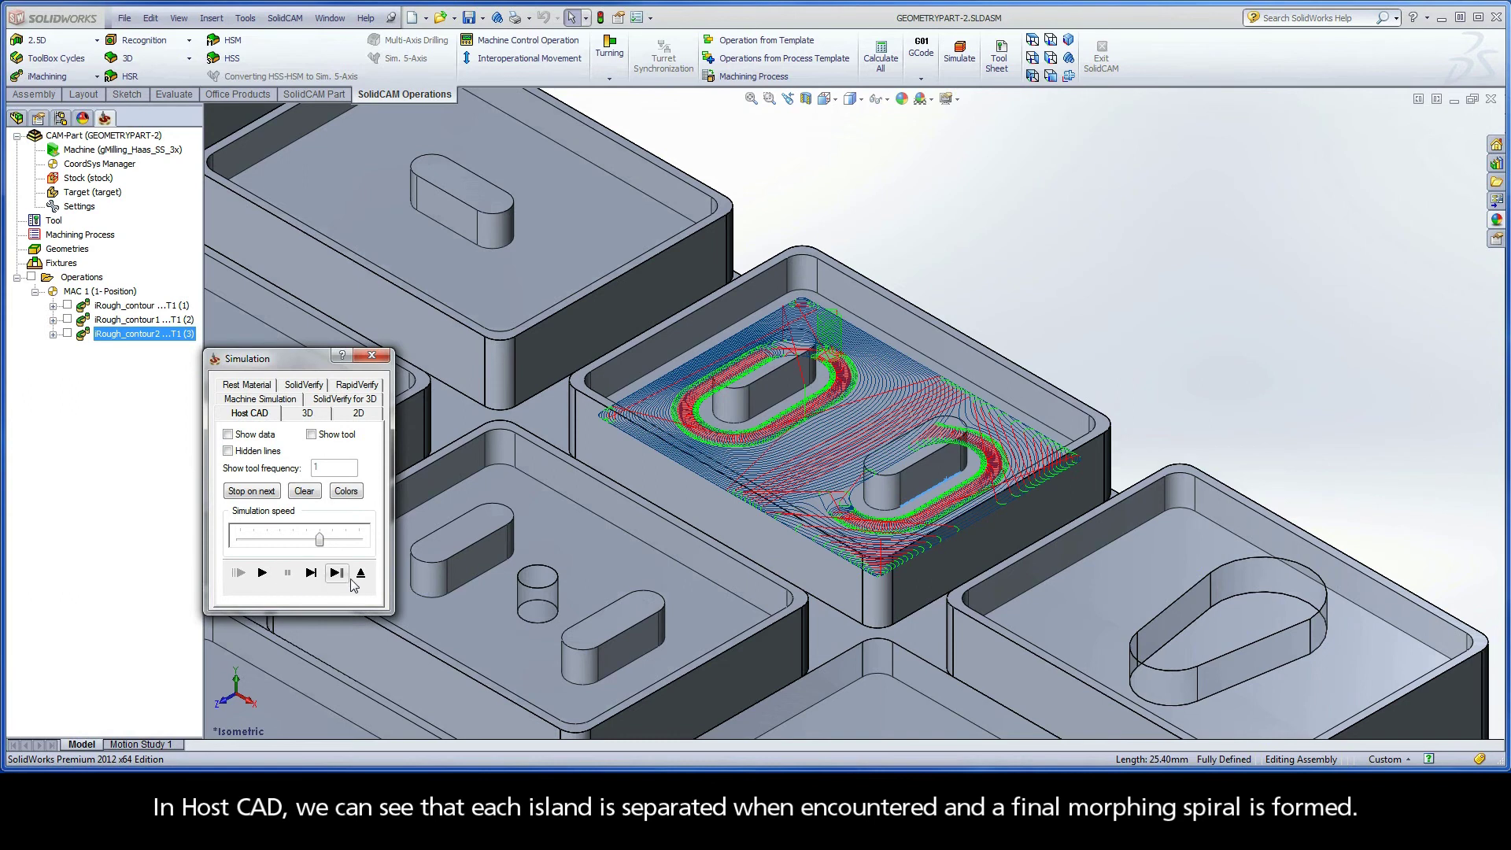
click(362, 575)
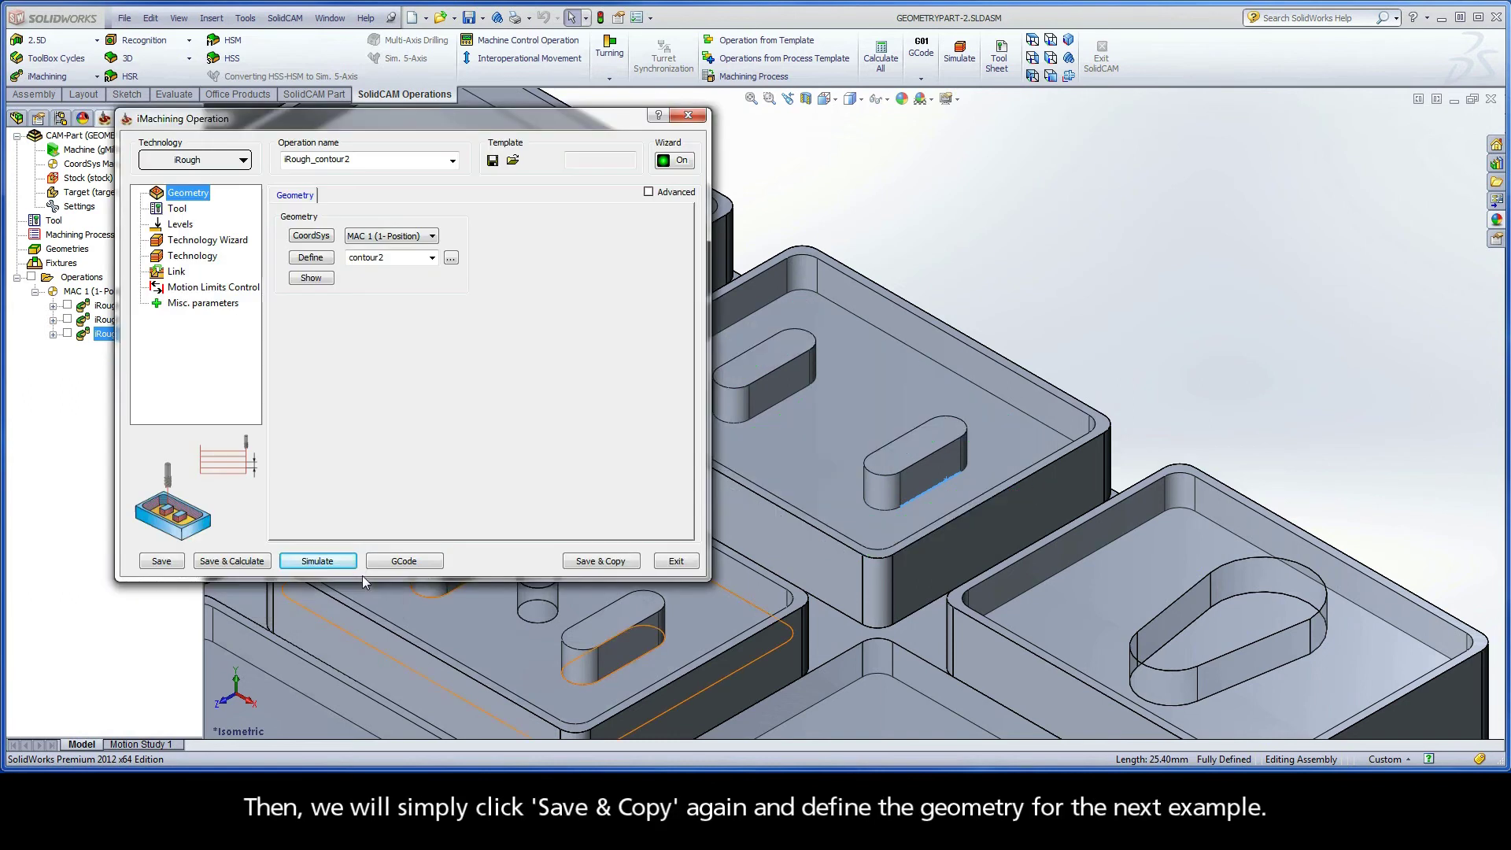
- Save and copy the operation, and chain the floor outline of the pocket with the teardrop-shaped entry using Auto-constant Z
click(589, 561)
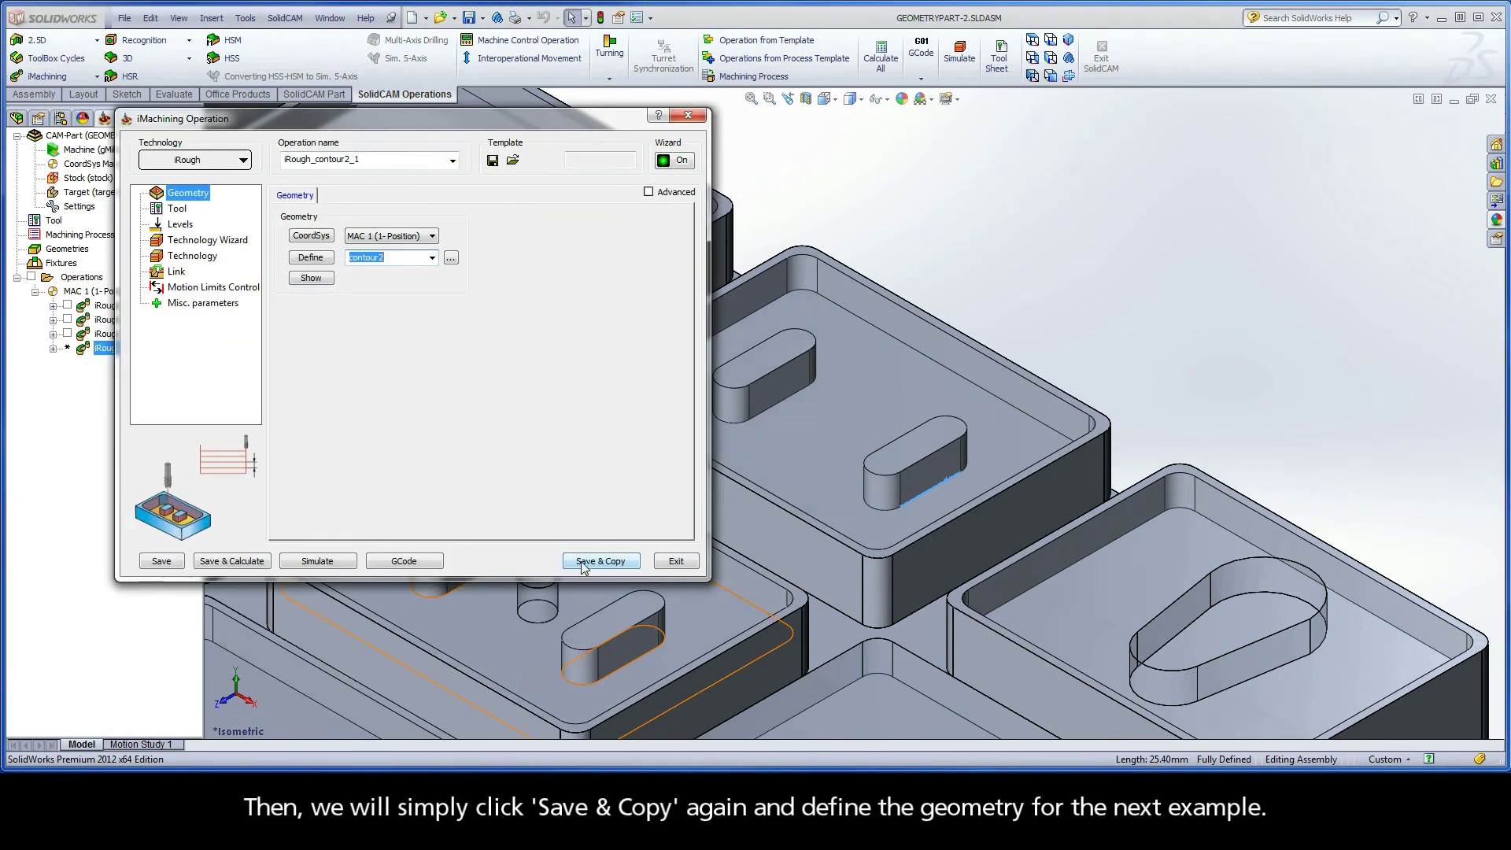
click(311, 258)
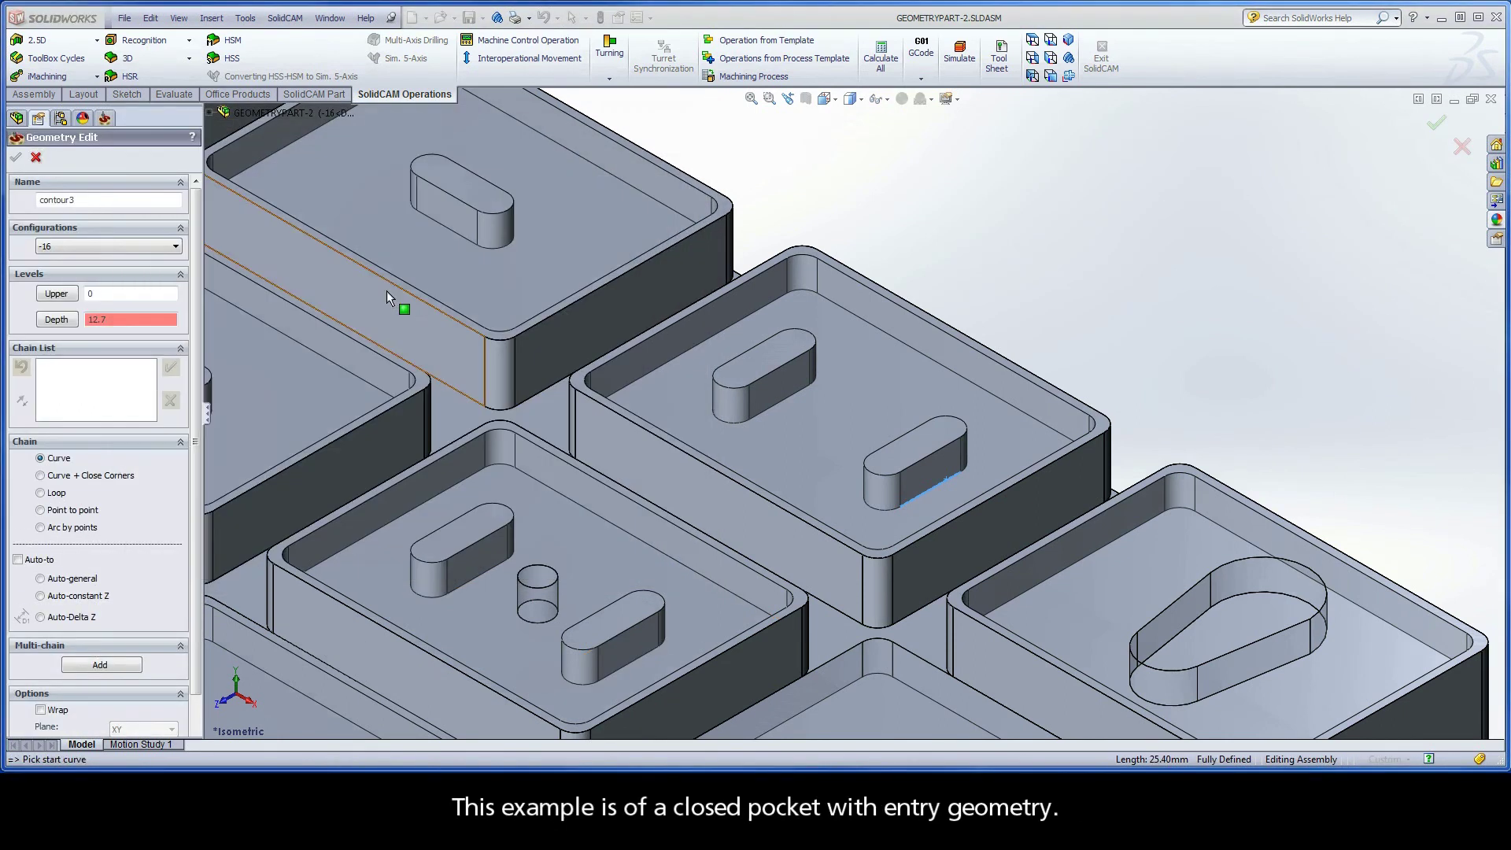
ctrl+middle_drag(1344, 602, 1104, 472)
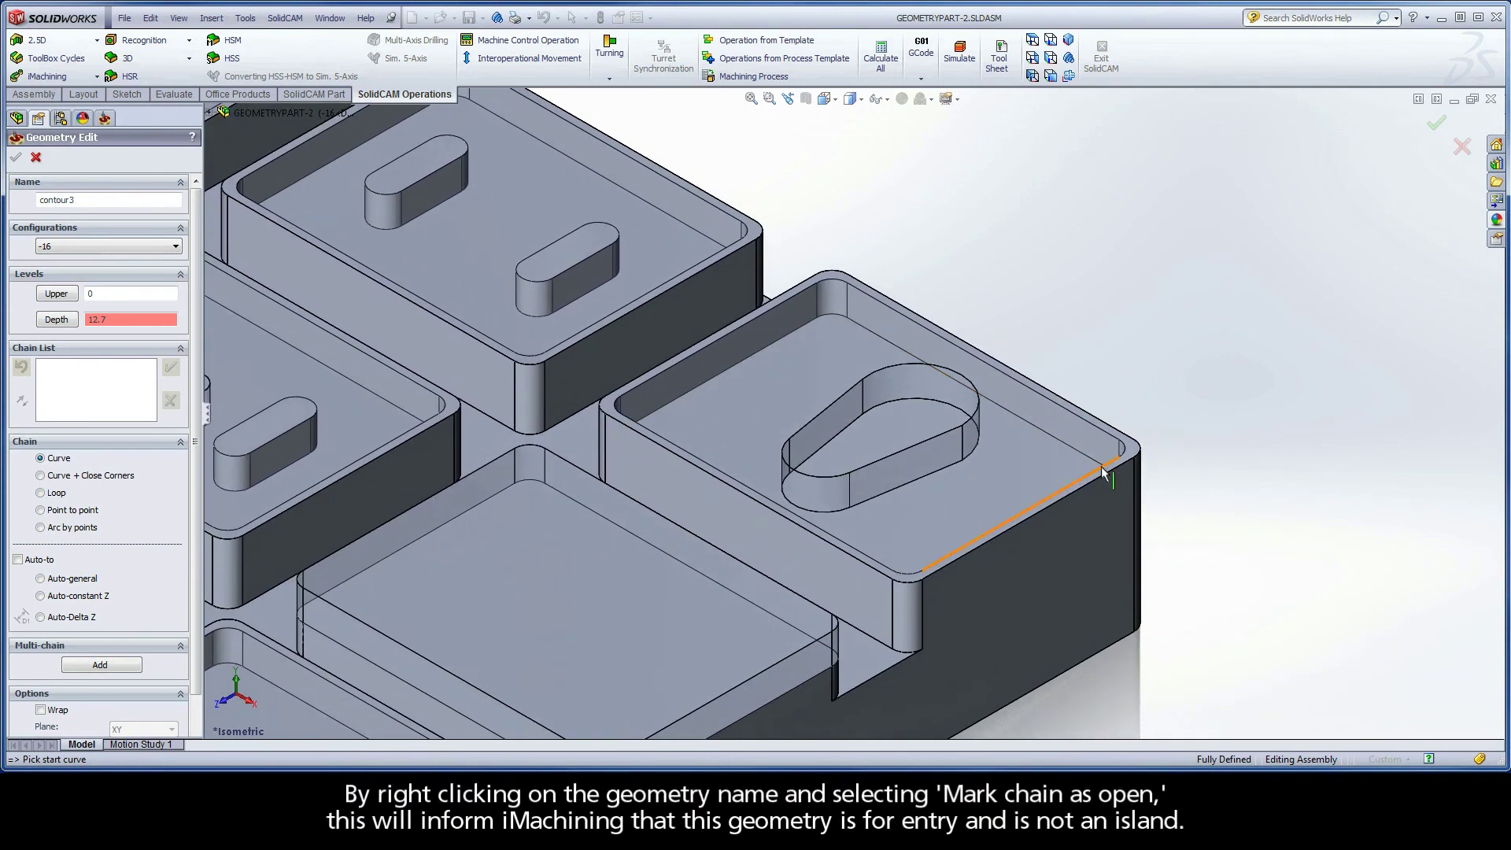
click(1104, 473)
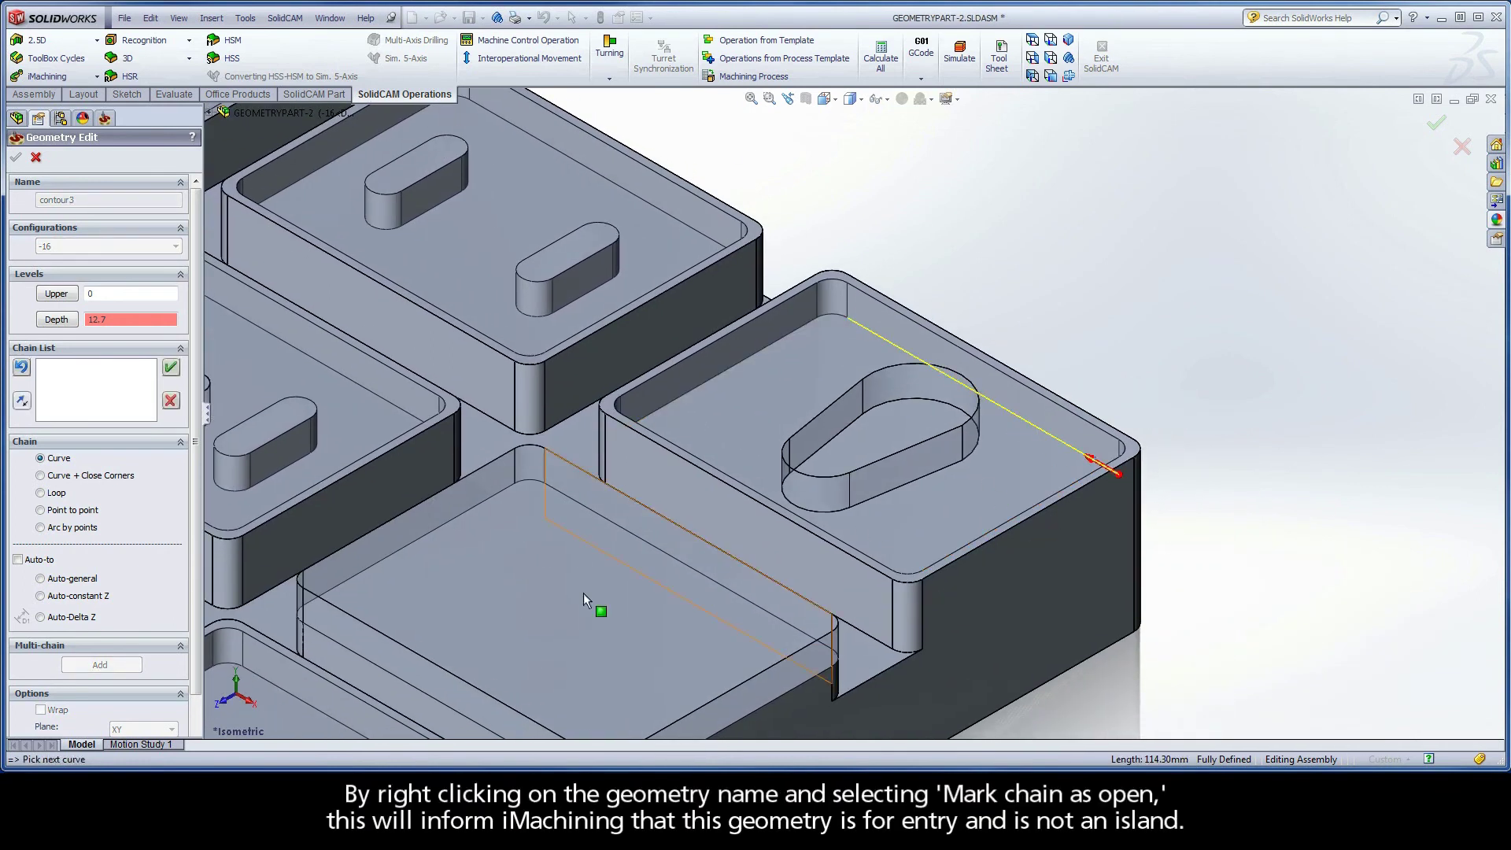
click(627, 432)
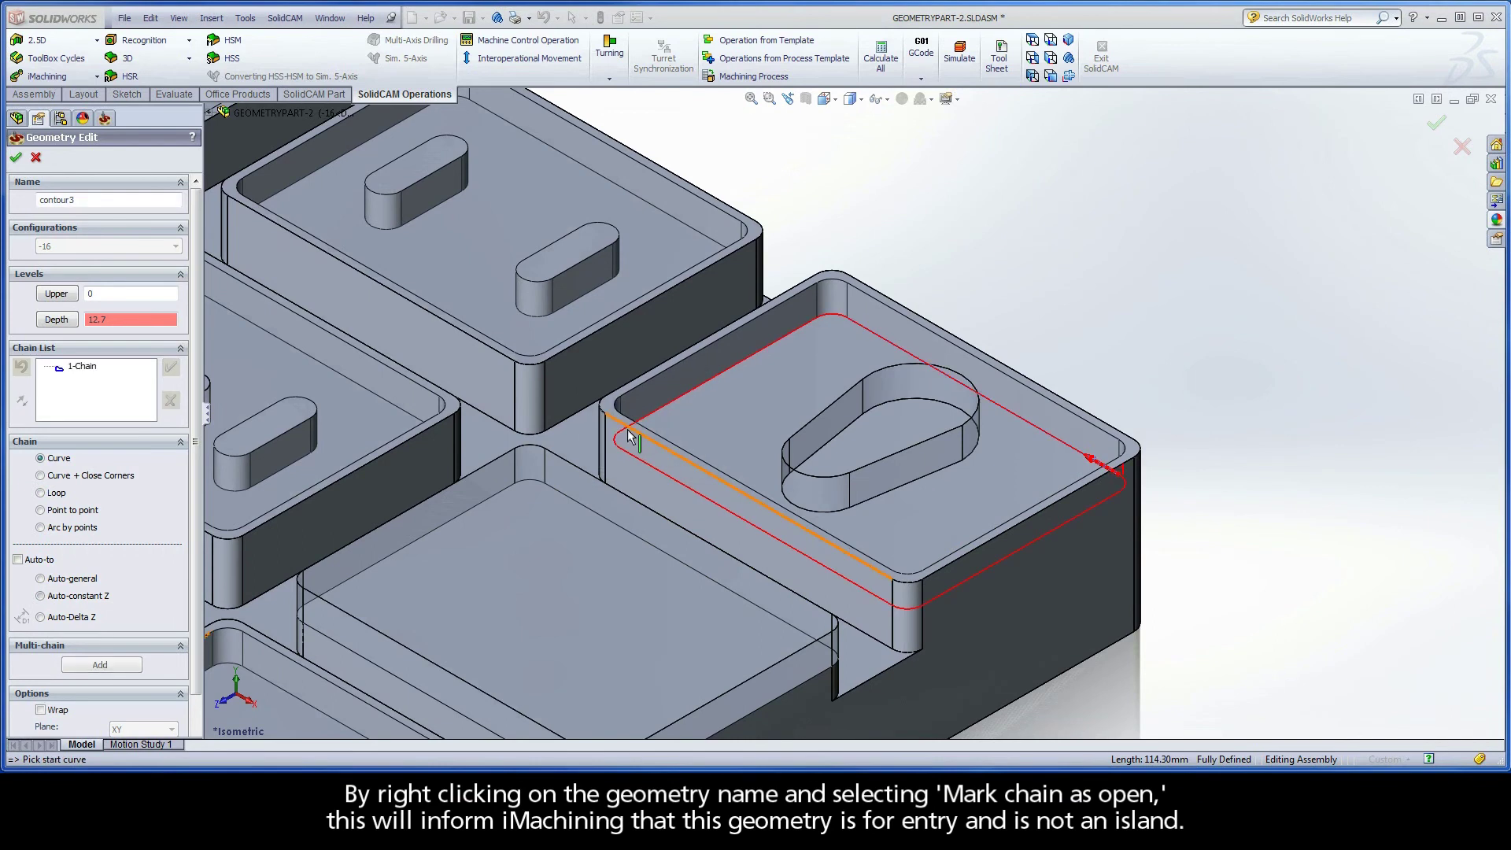
- Add the teardrop-shaped entry outline as a chain closed with Auto-constant Z, mark that chain as open, and accept the geometry
click(848, 438)
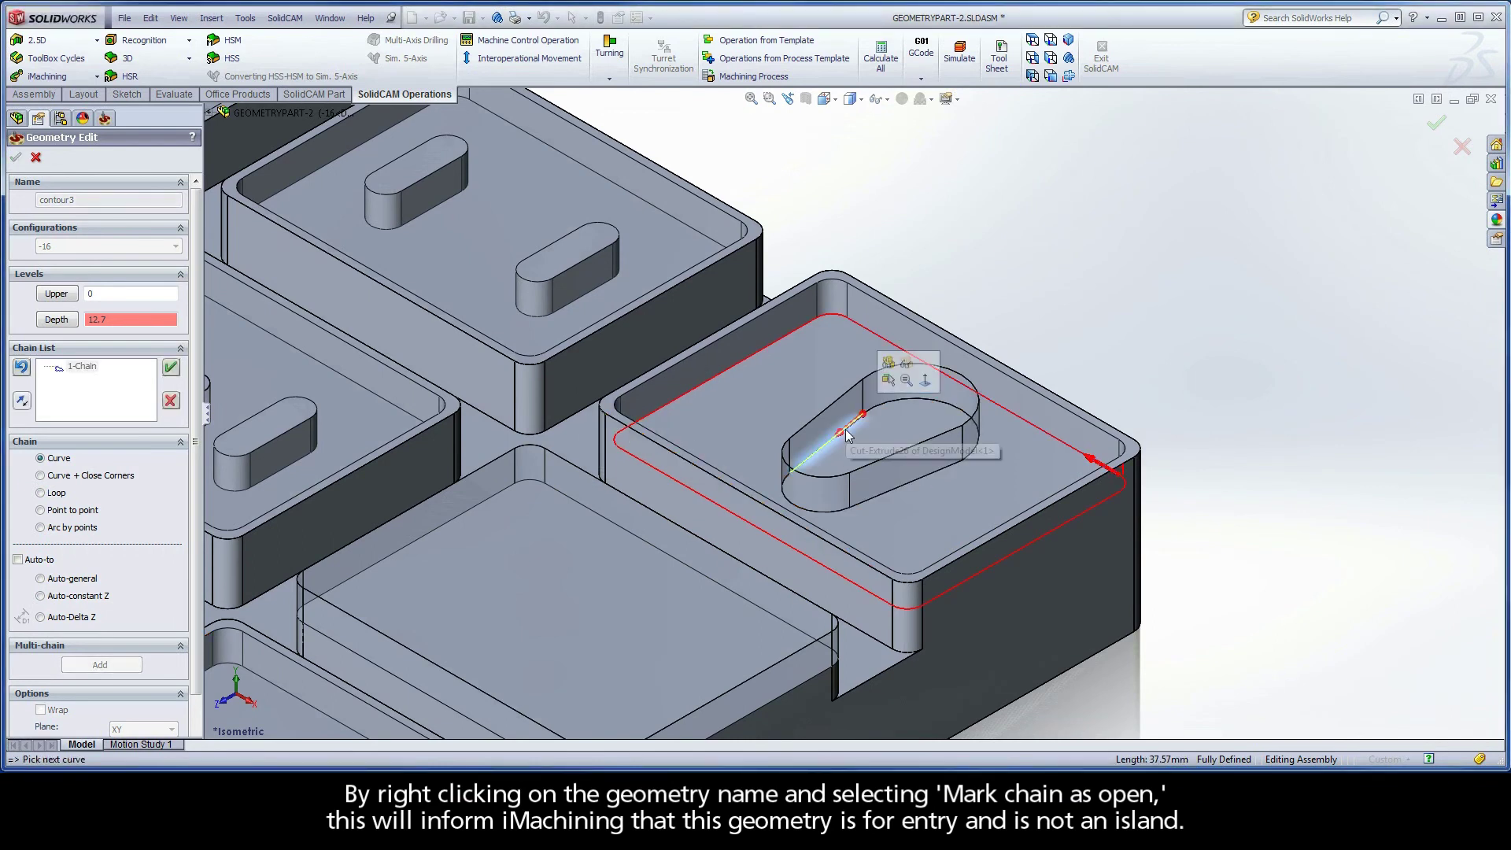
click(97, 600)
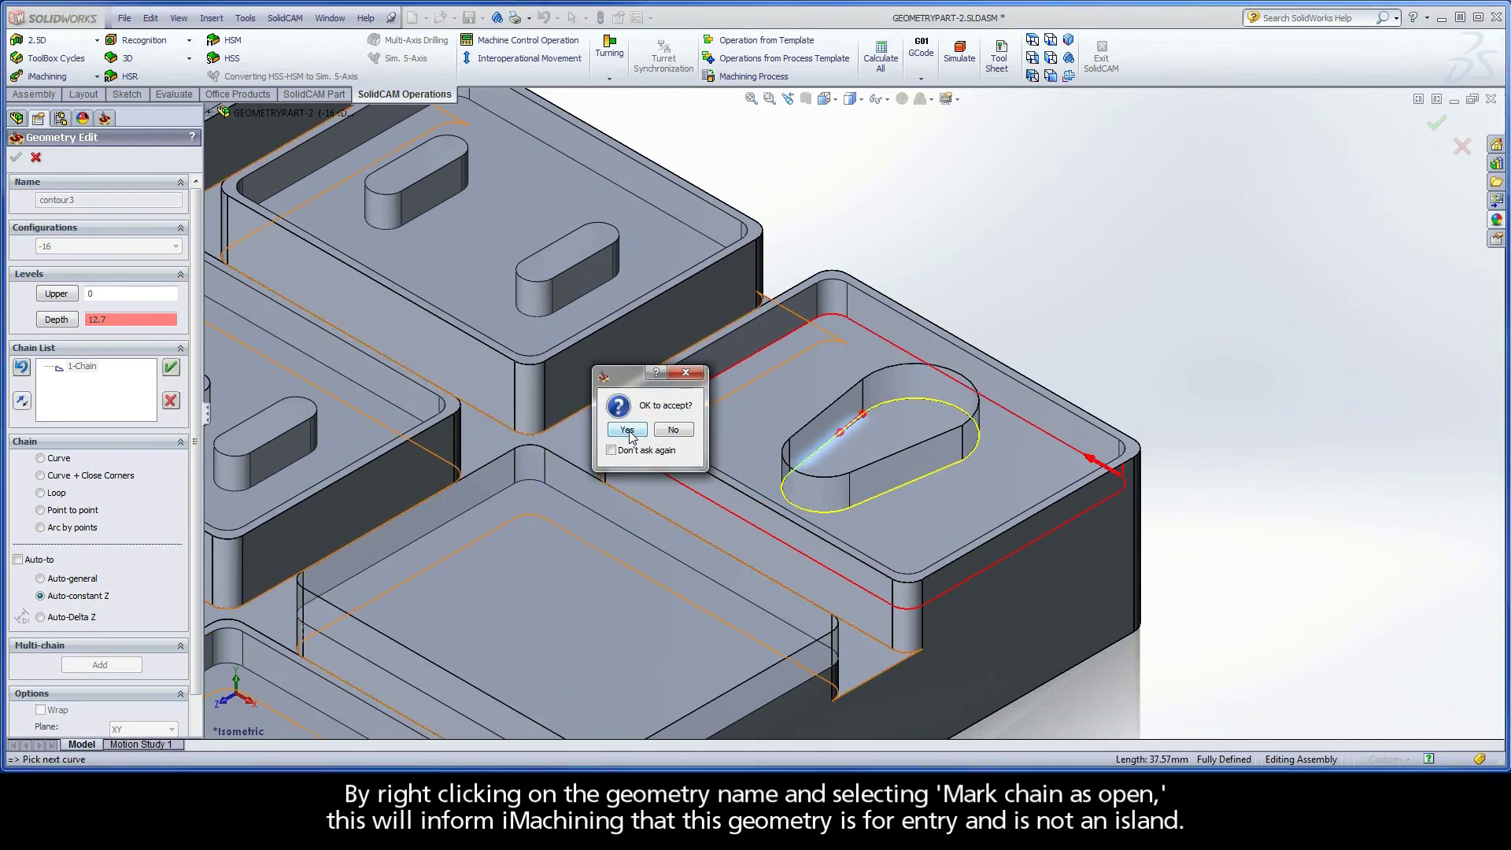
click(625, 432)
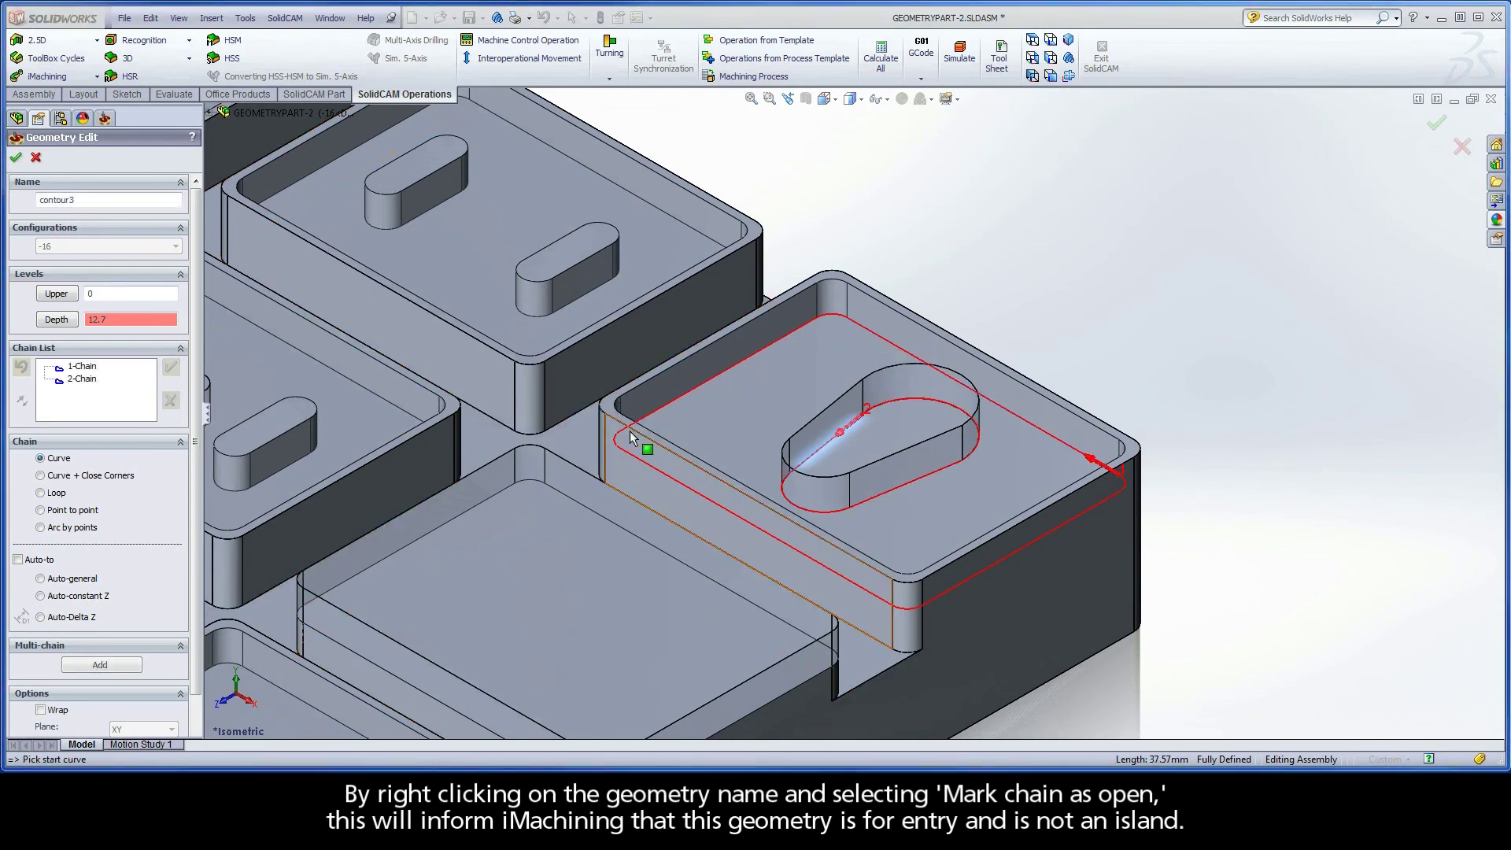
right_click(79, 384)
click(136, 536)
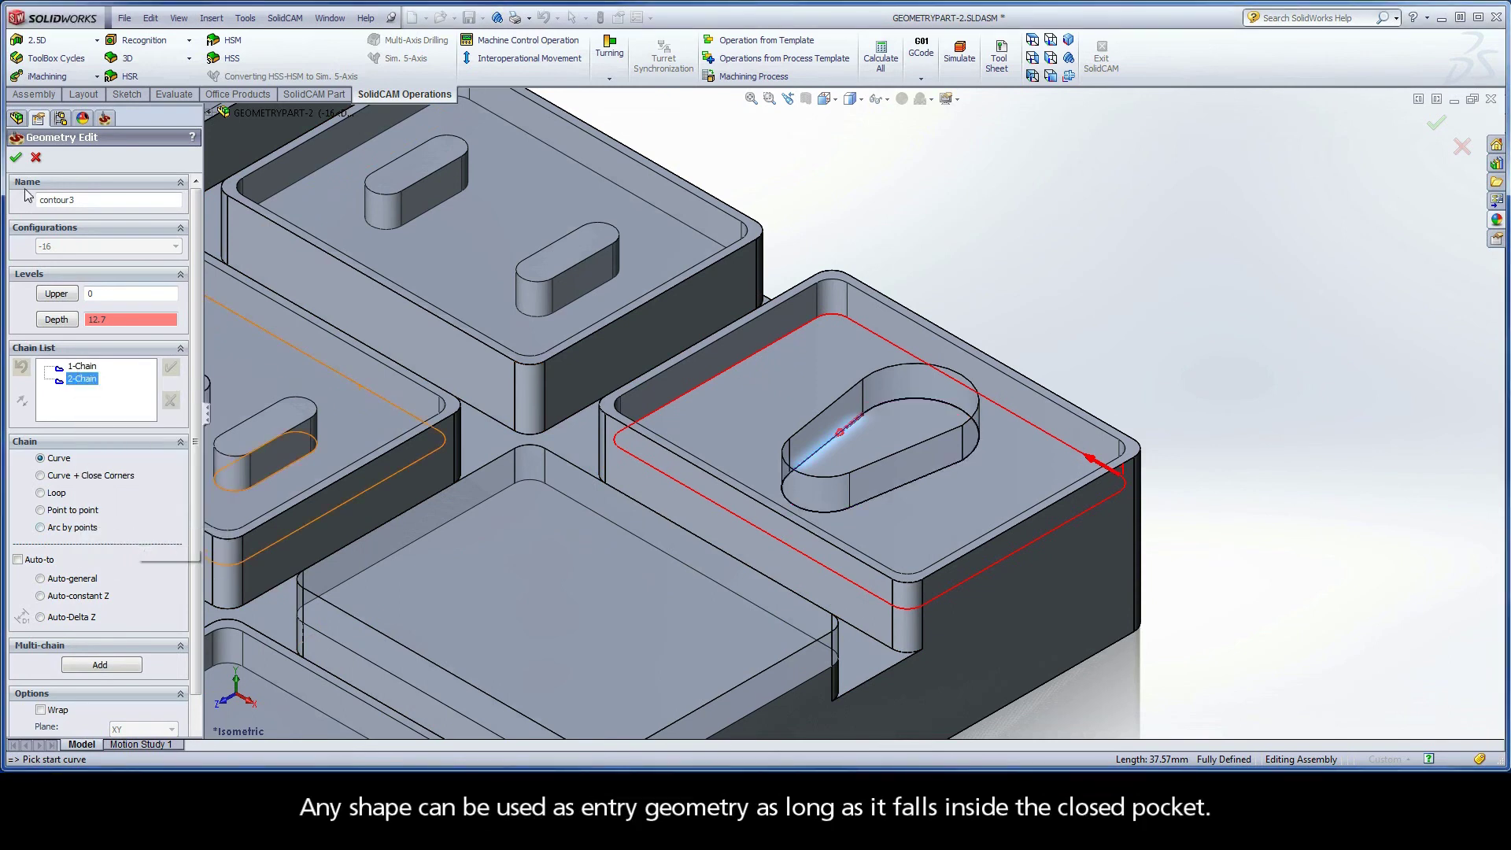
click(17, 159)
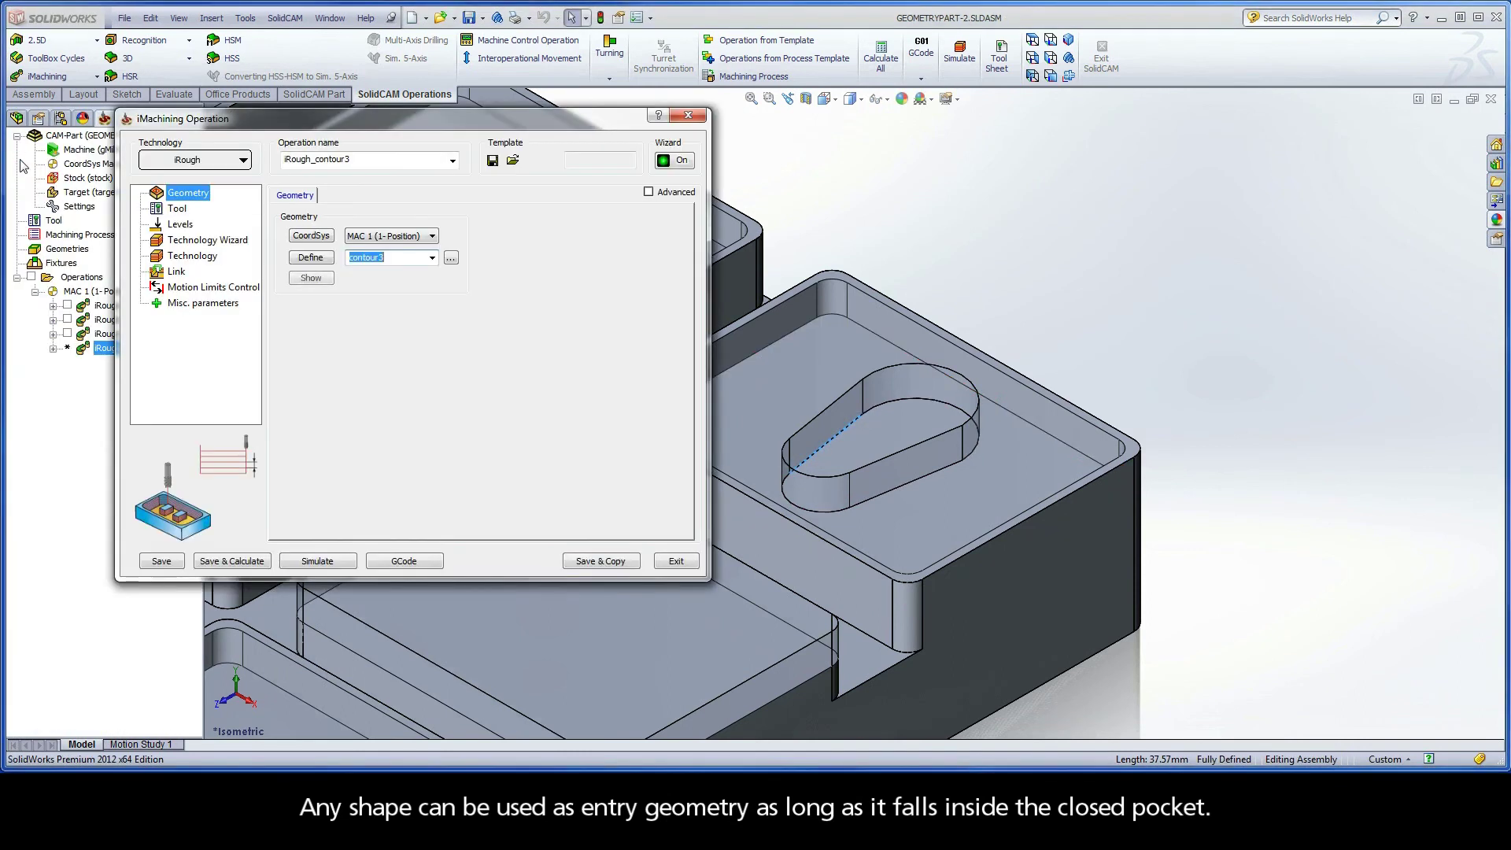
- Save and calculate the teardrop-entry pocket's operation, and play its Host CAD tool path simulation at a reduced speed
click(228, 565)
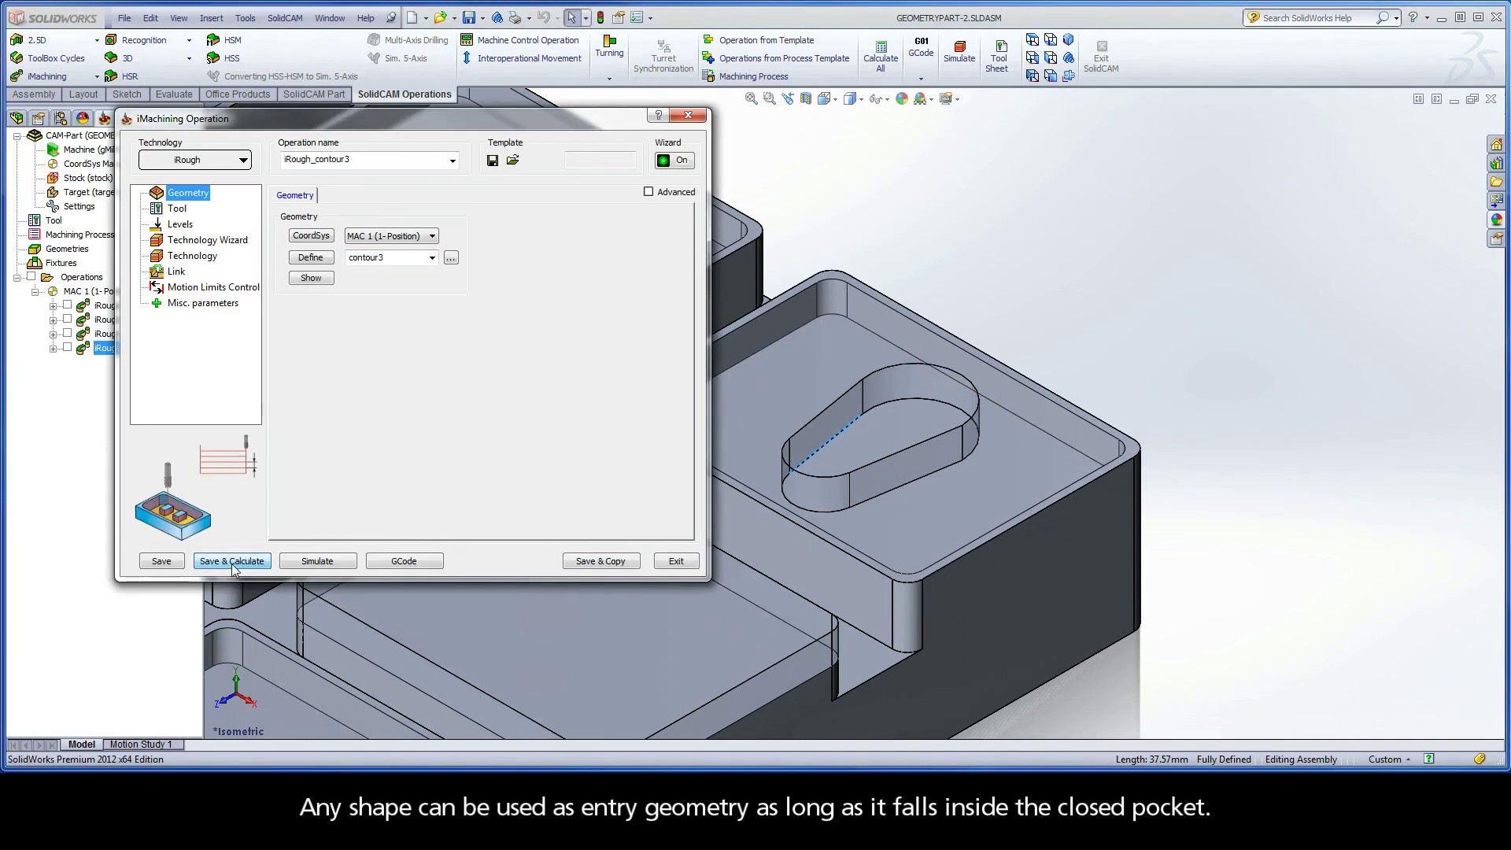
click(317, 561)
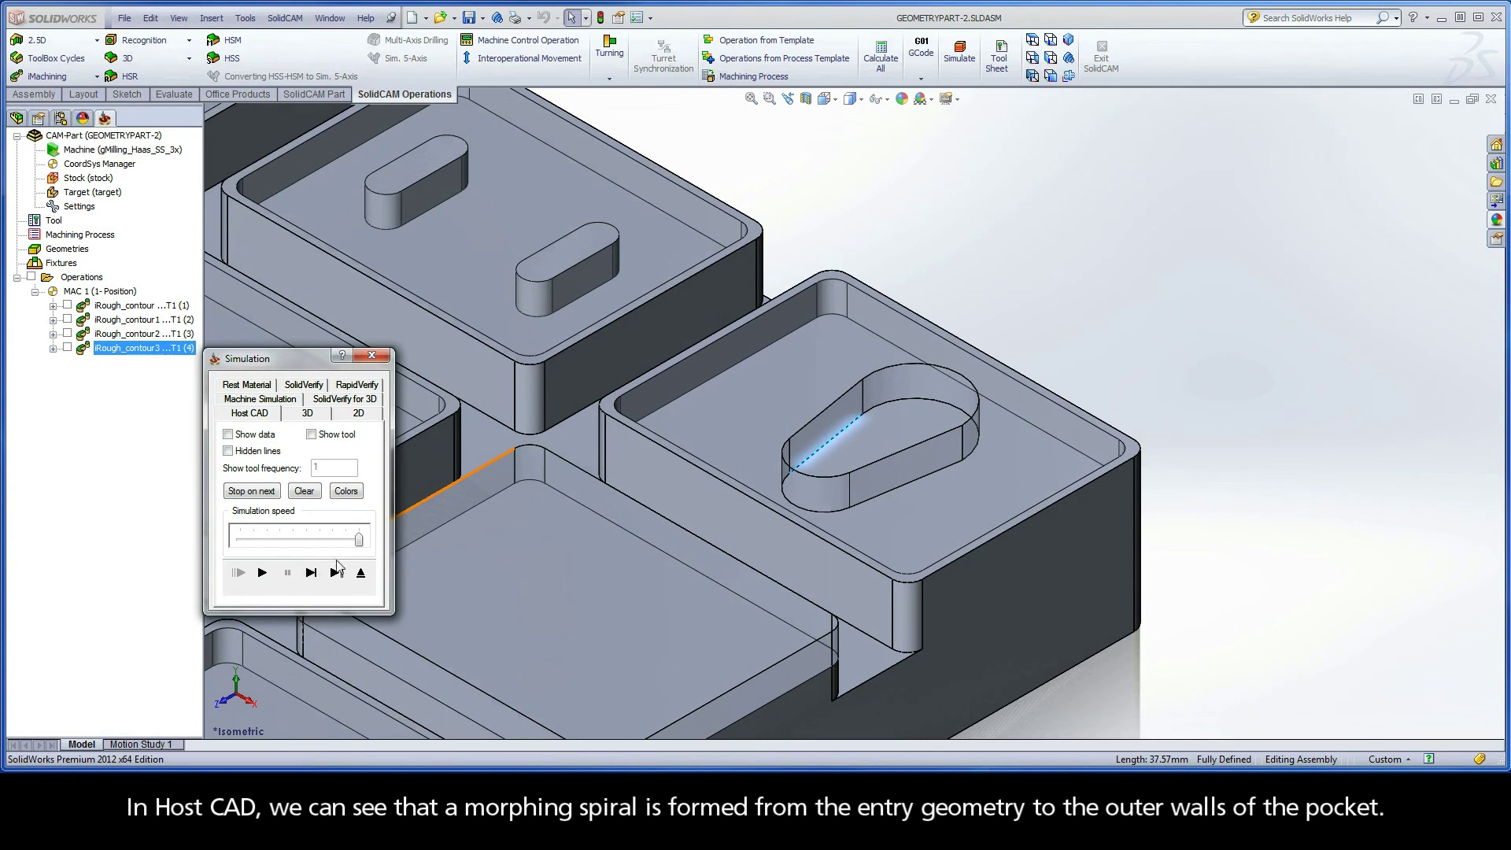
click(262, 573)
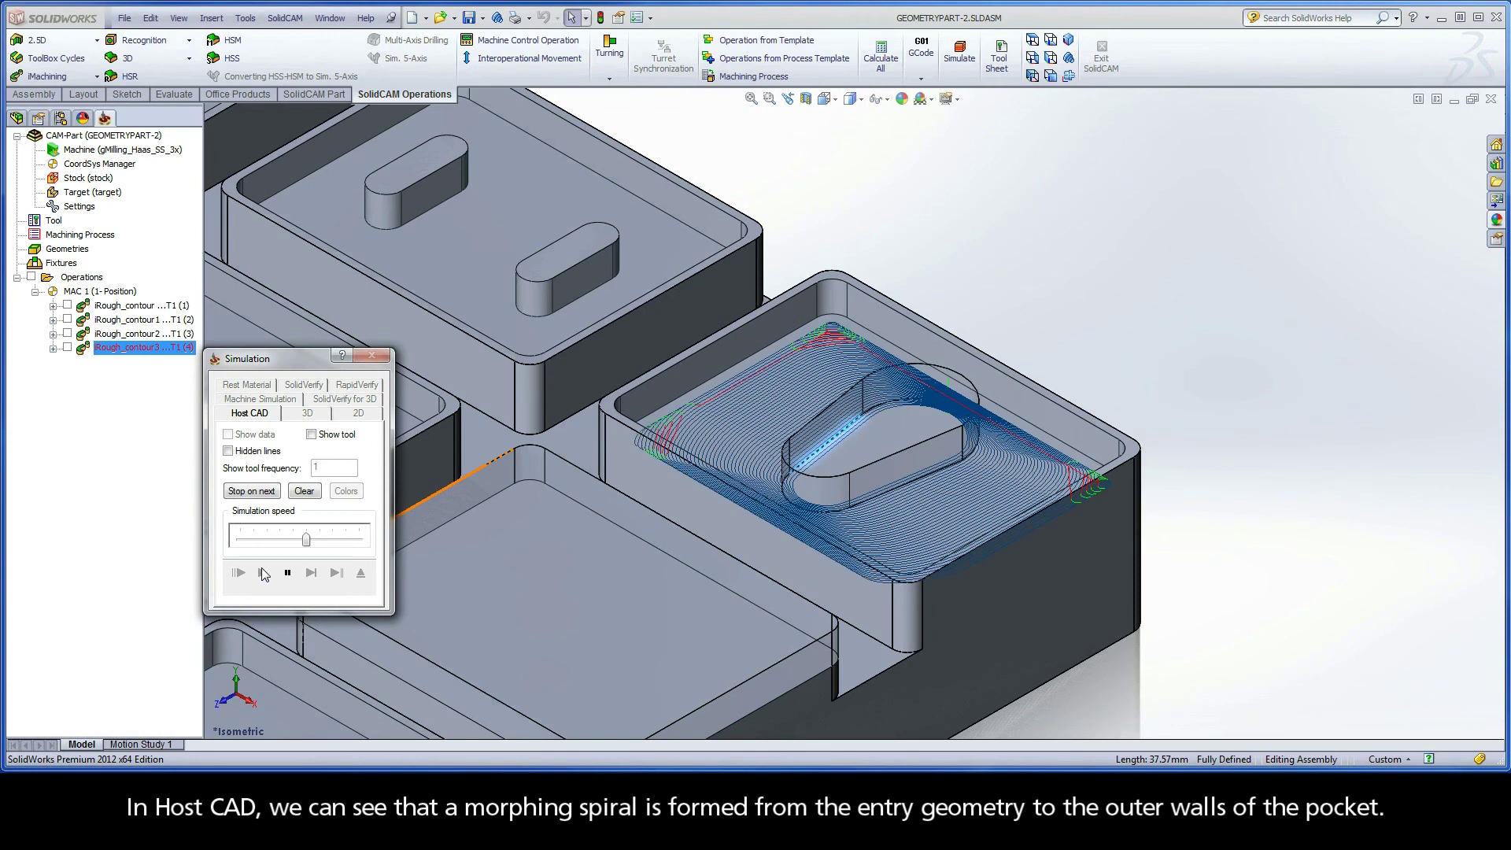
click(361, 573)
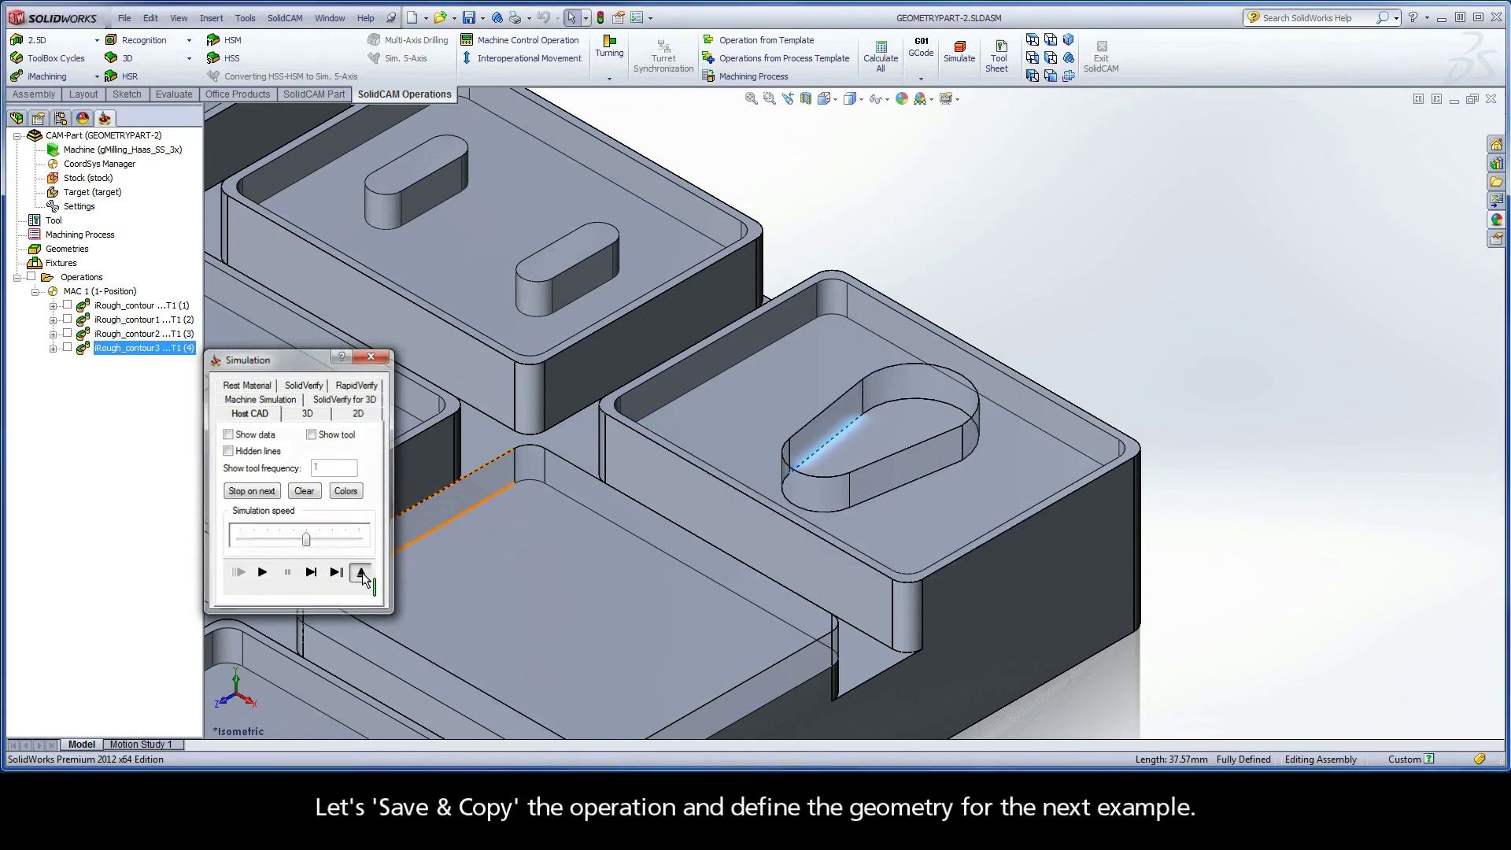
- Save and copy the operation, and chain the floor outline of the closed pocket with only an entry hole using Auto-constant Z
click(598, 560)
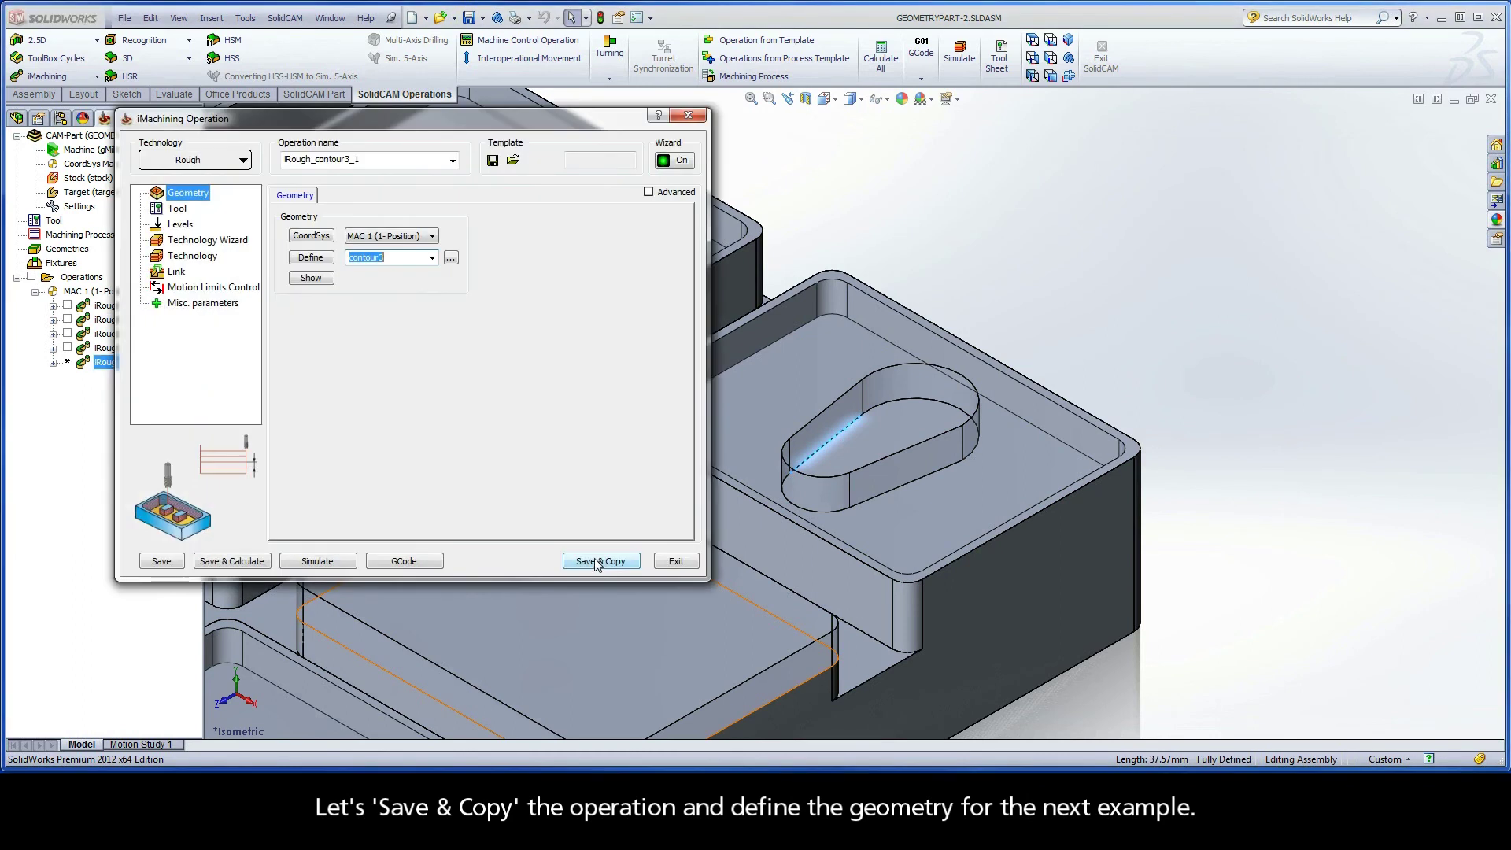
click(311, 258)
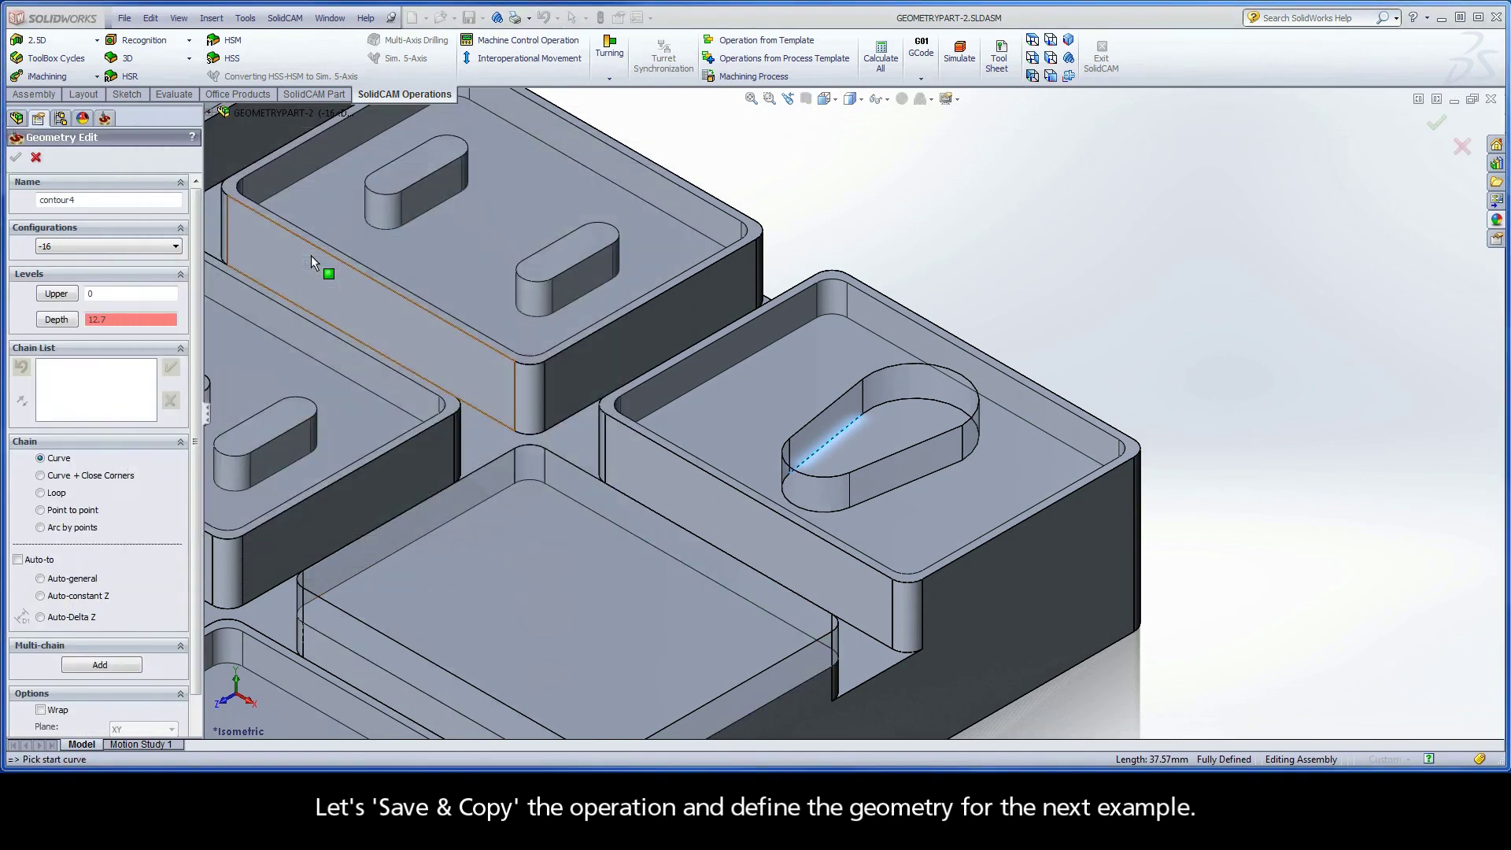
right_click(1065, 329)
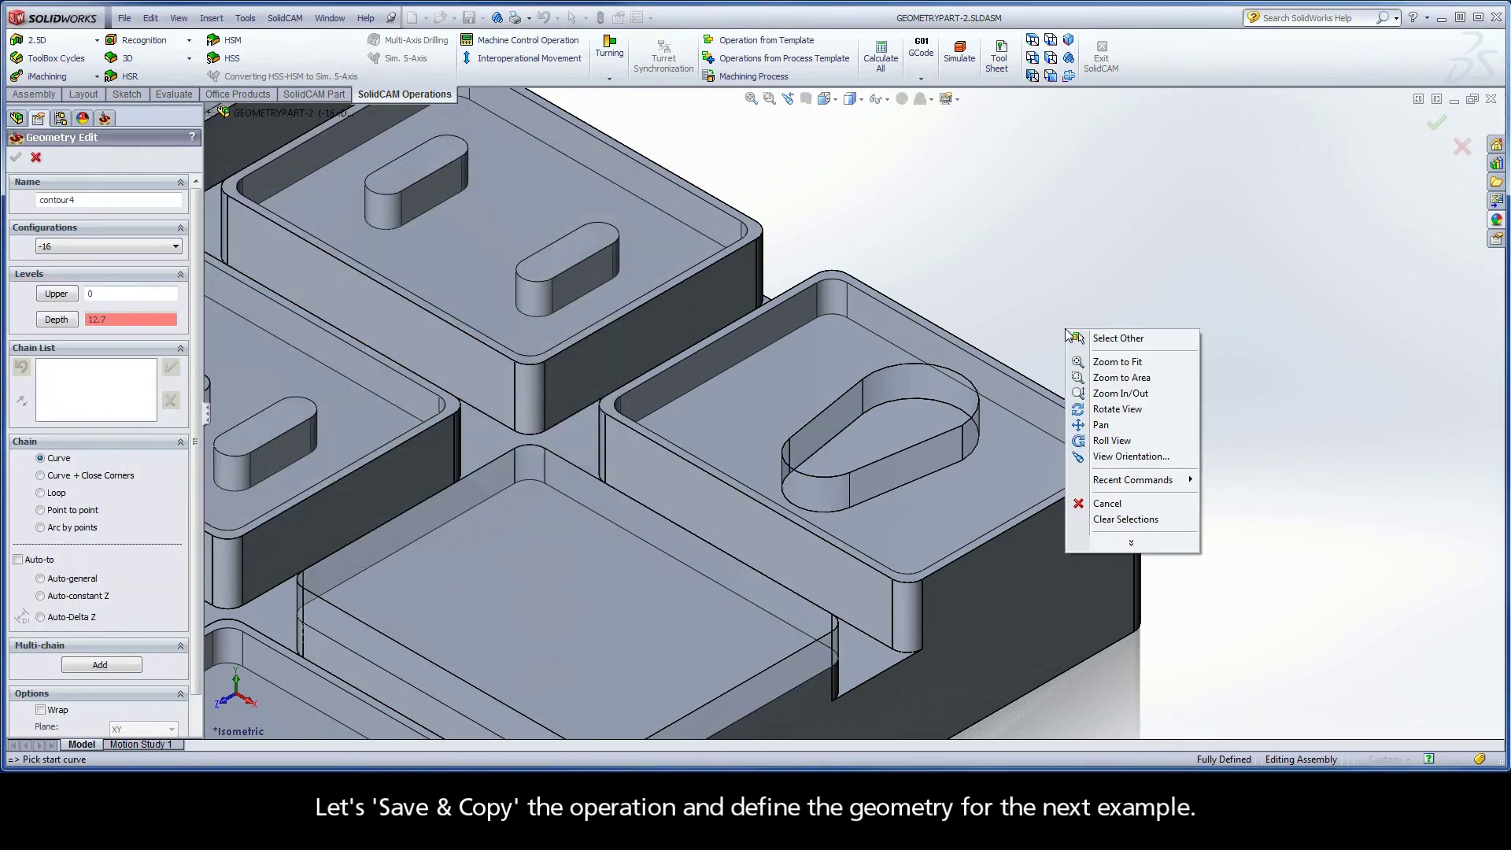
click(1114, 455)
click(1145, 583)
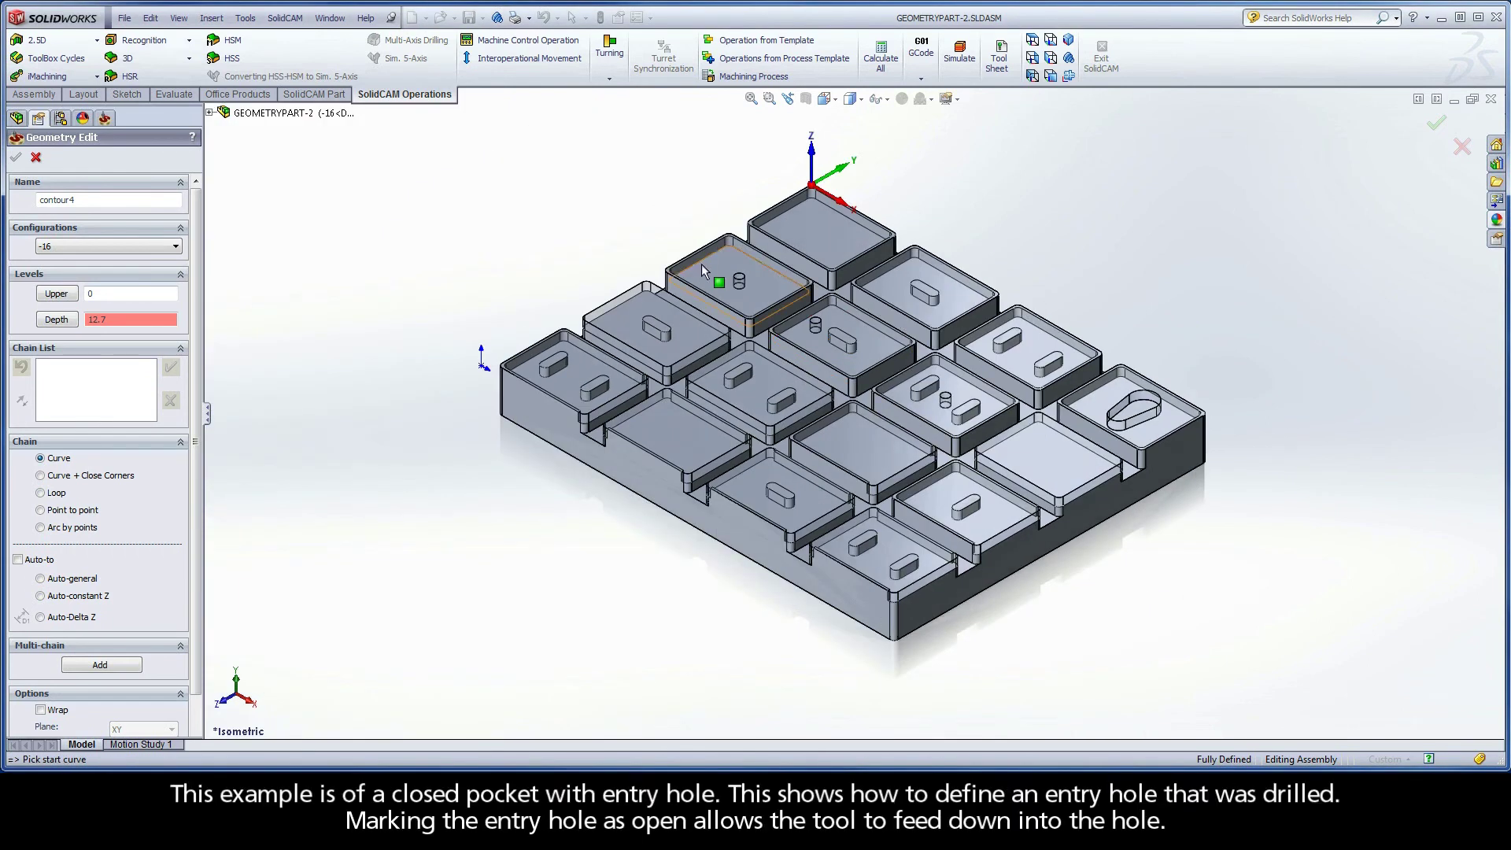
scroll(702, 264, down, 6)
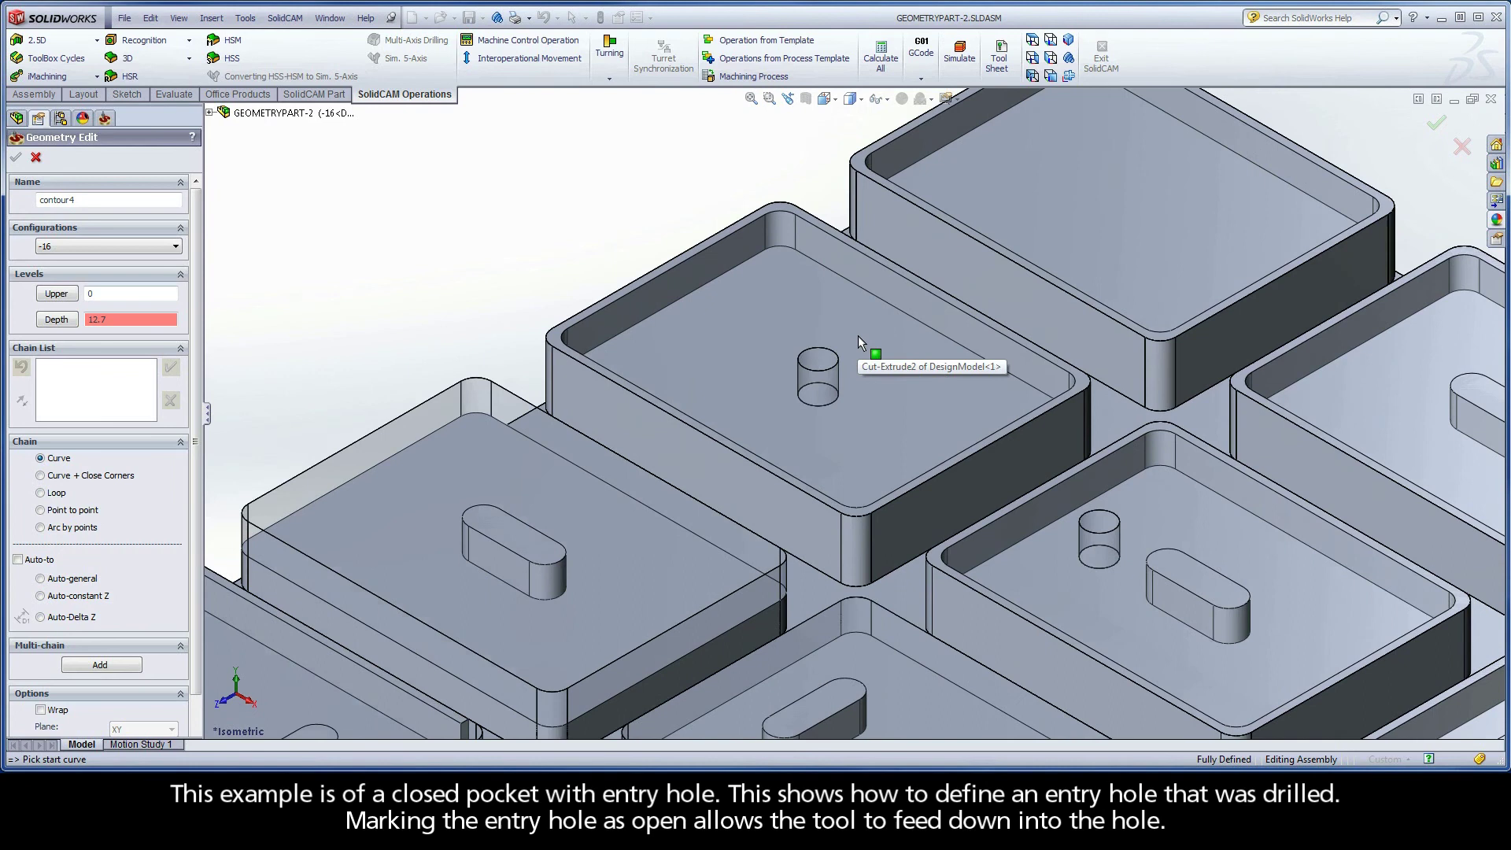
click(1031, 388)
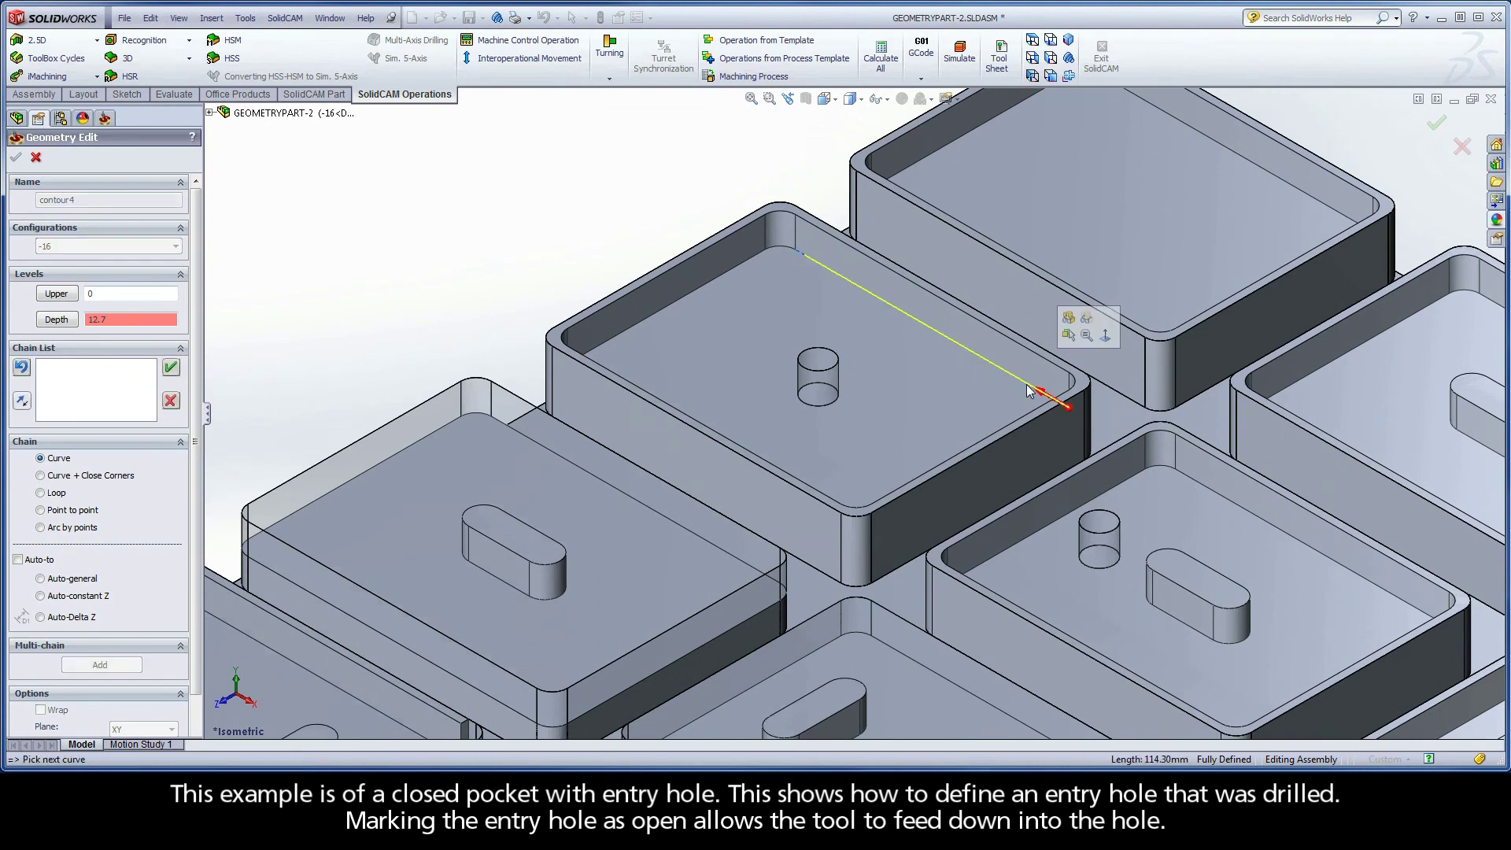
click(77, 598)
click(631, 432)
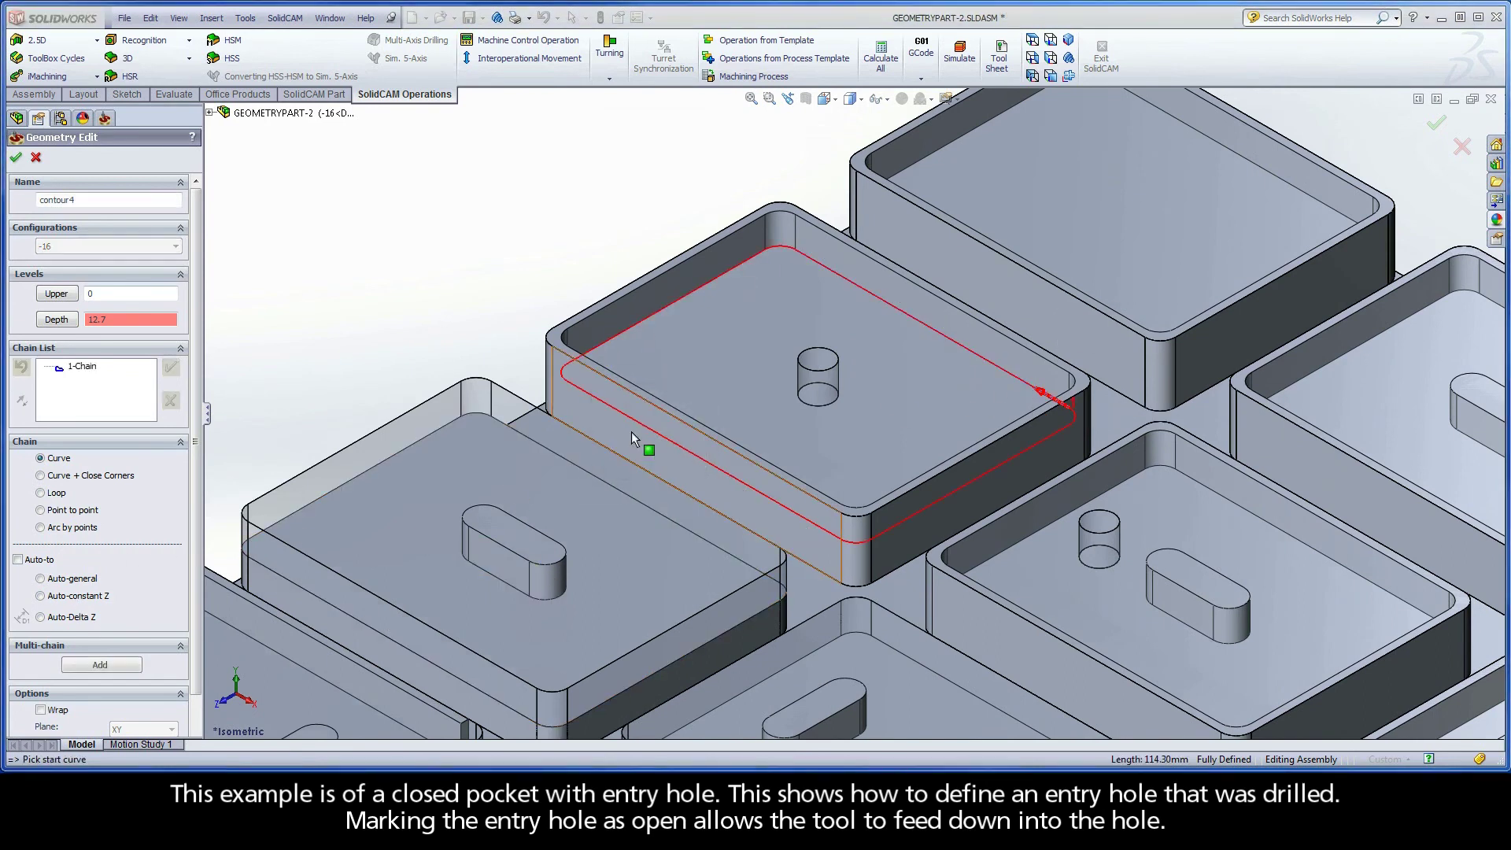
- Add the entry hole's bottom circle as a second chain, mark that chain as open, and accept the geometry
click(821, 401)
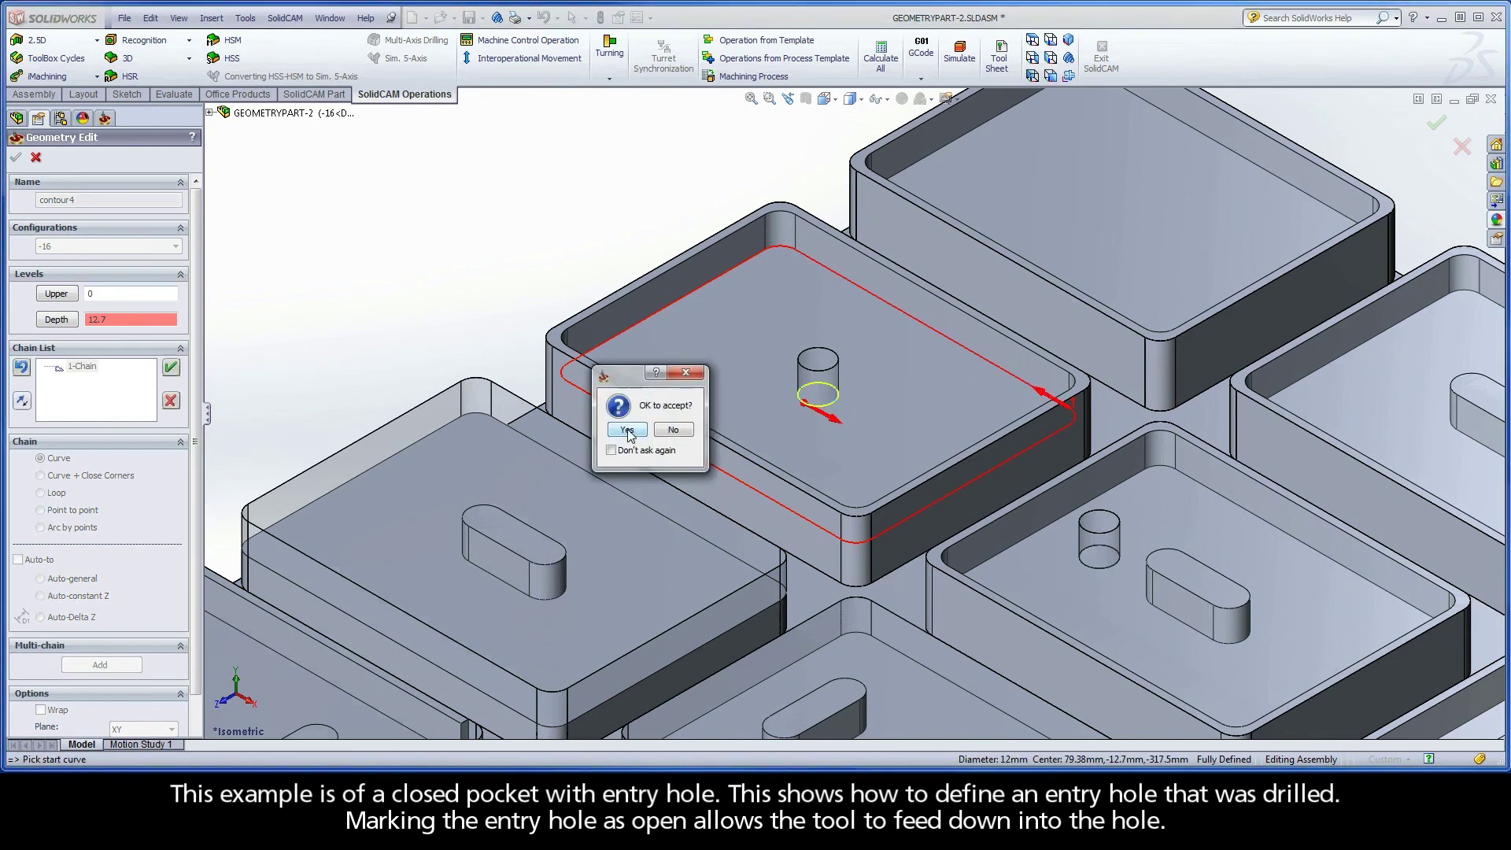
click(627, 430)
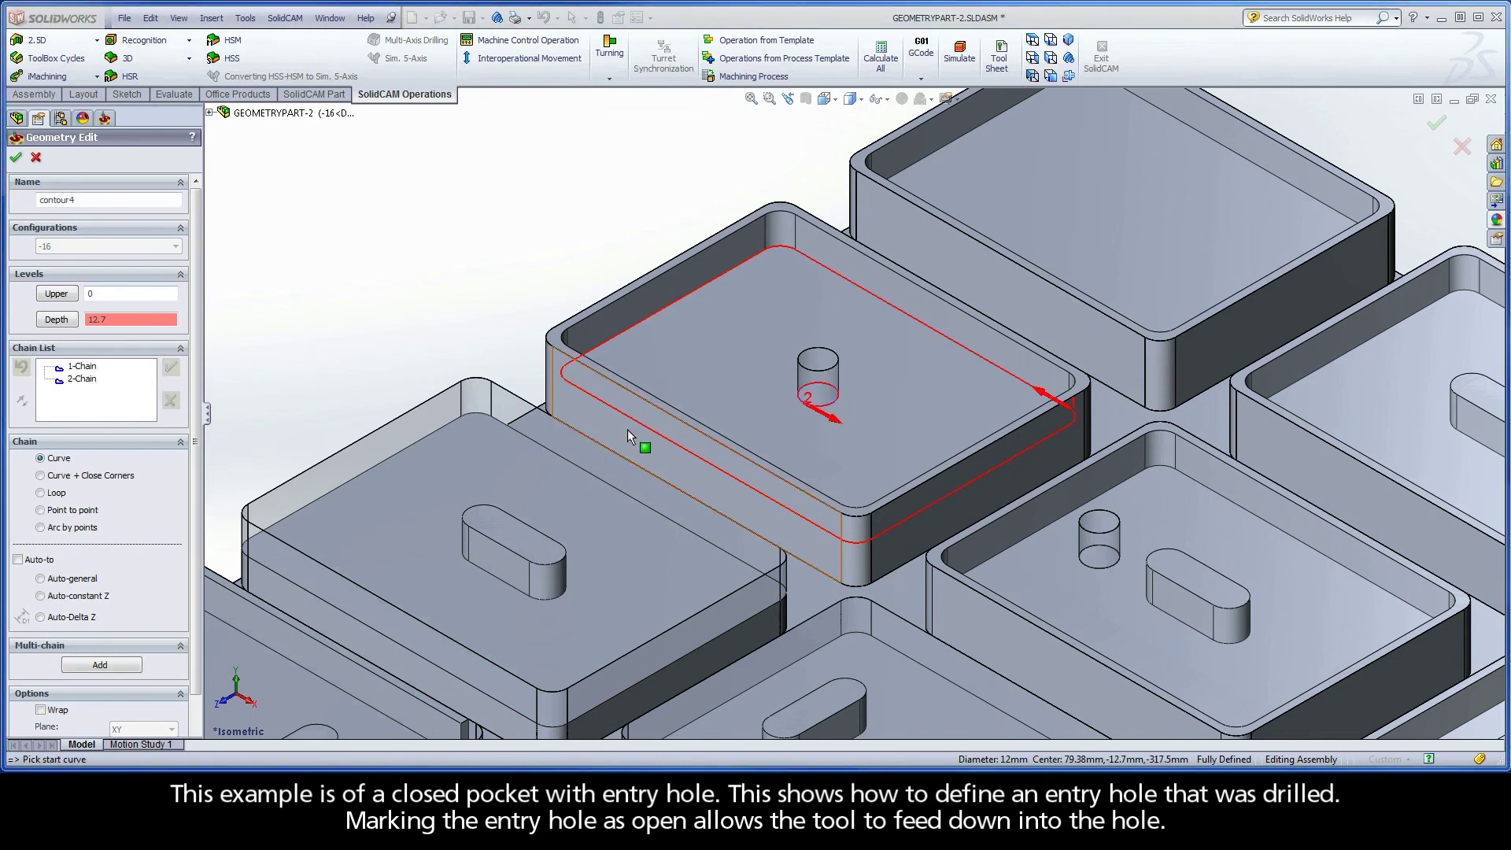
right_click(90, 381)
click(148, 530)
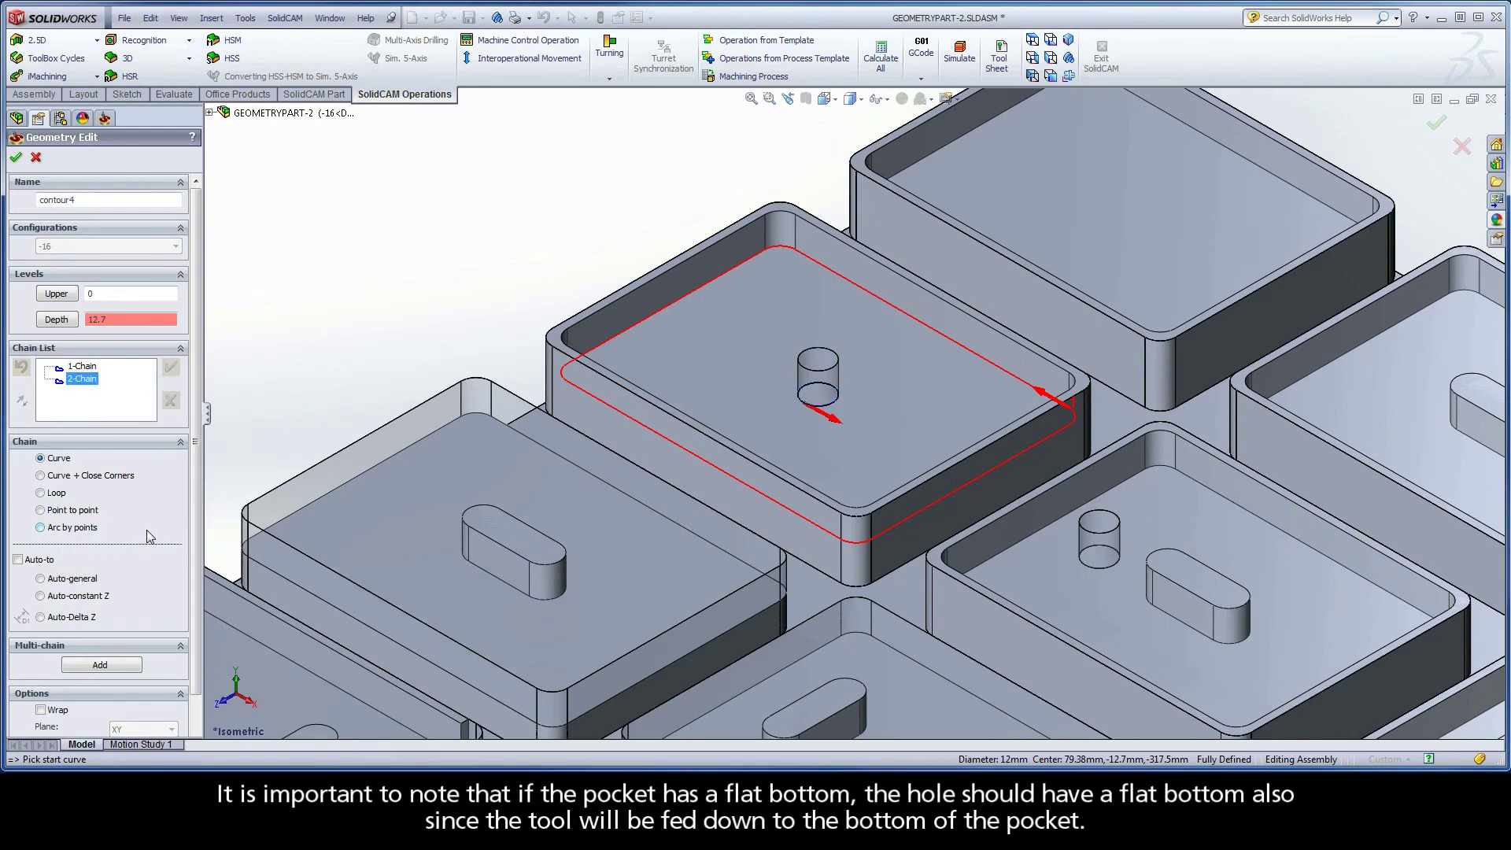
click(15, 156)
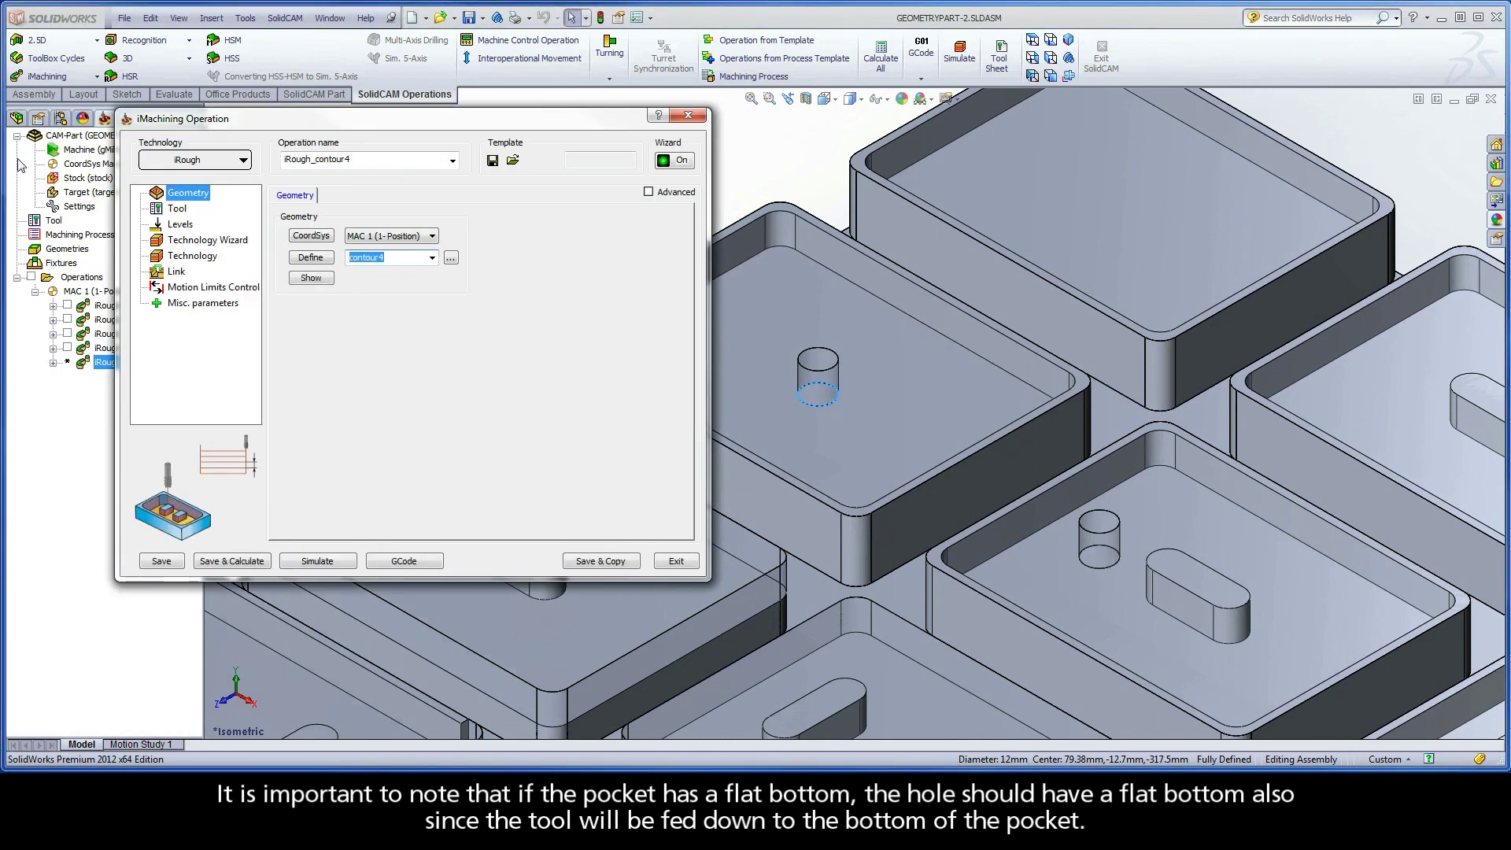
- Save and calculate the entry-hole pocket's operation, and play its Host CAD tool path simulation at a reduced speed
click(219, 562)
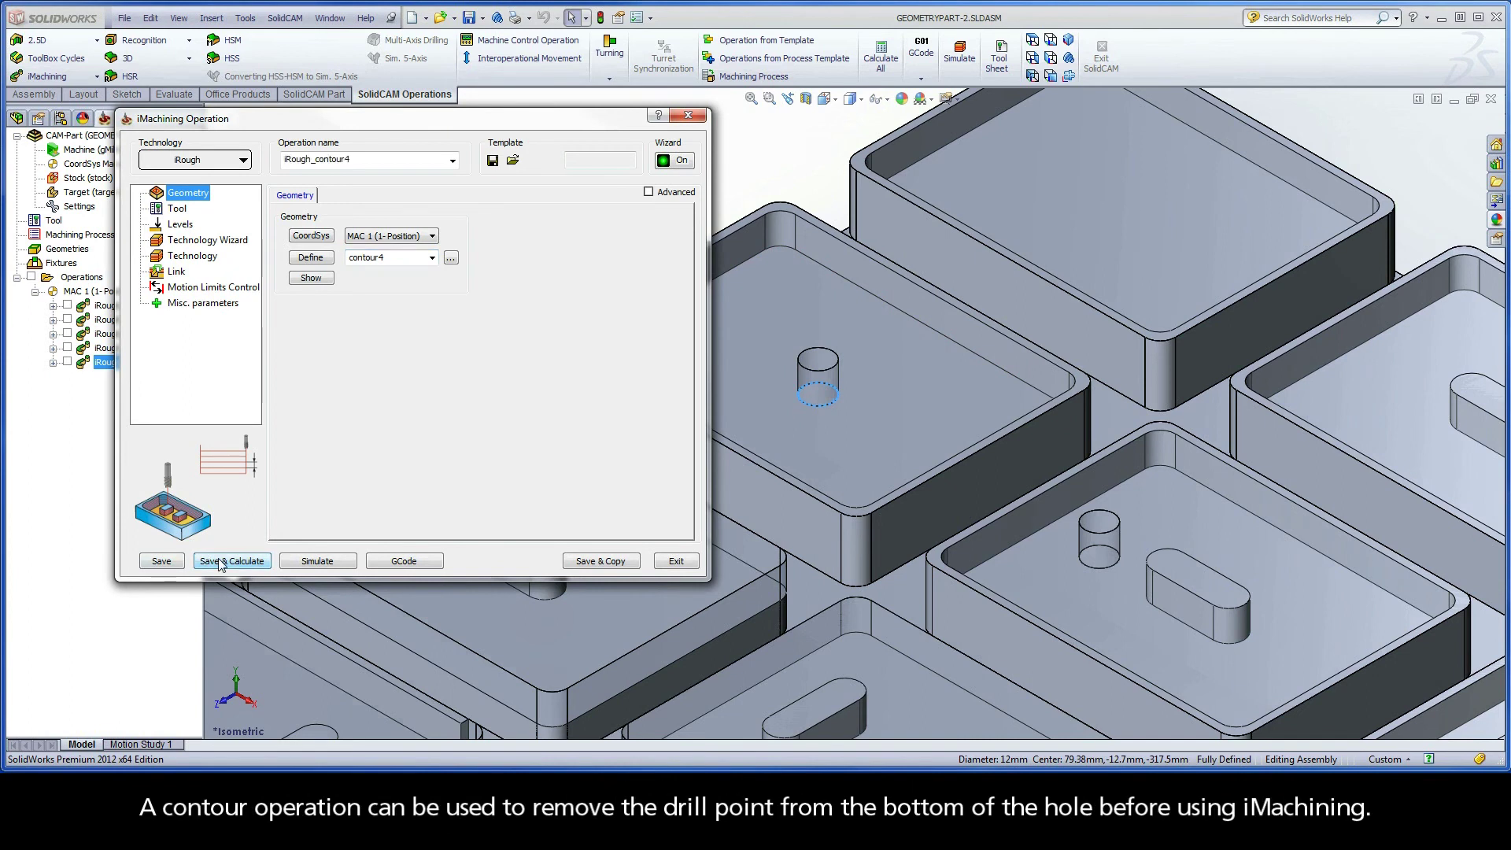
click(317, 562)
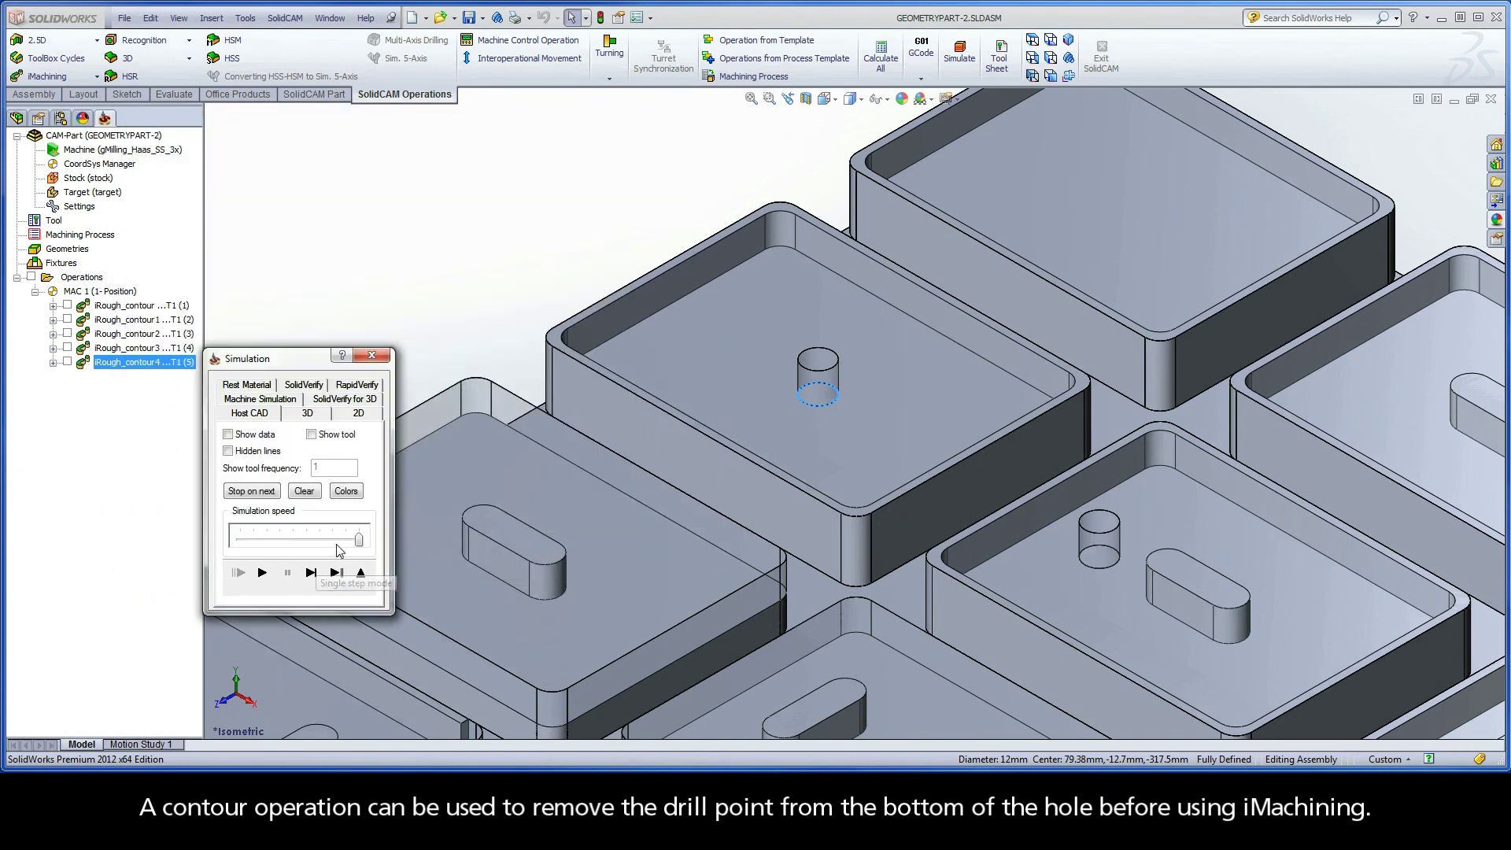
click(261, 573)
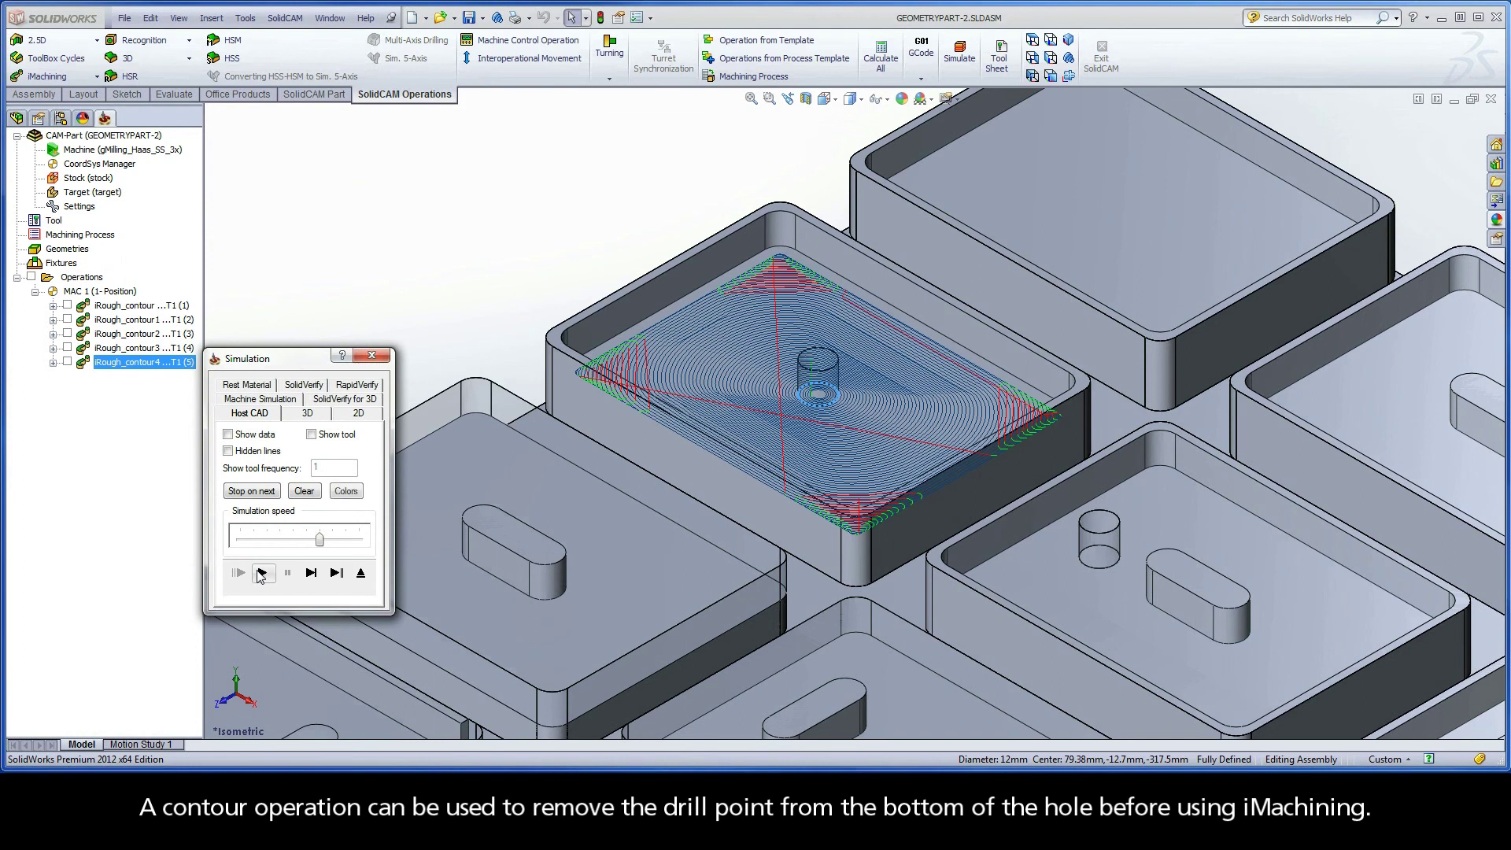
click(361, 573)
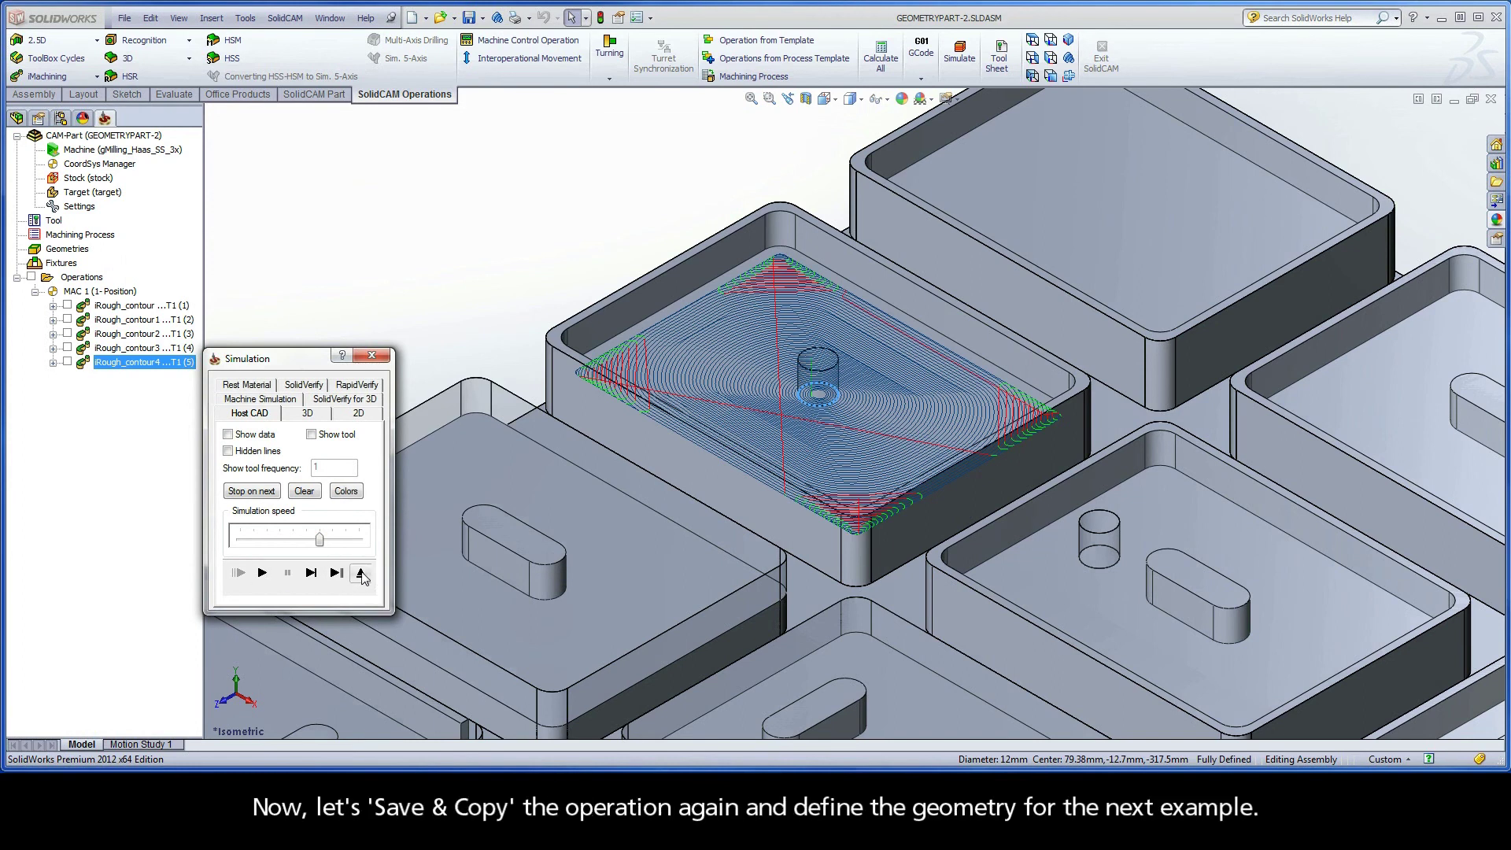
- Save and copy the operation, and chain the floor and island outlines of the single-island pocket with entry hole using Auto-constant Z
click(586, 561)
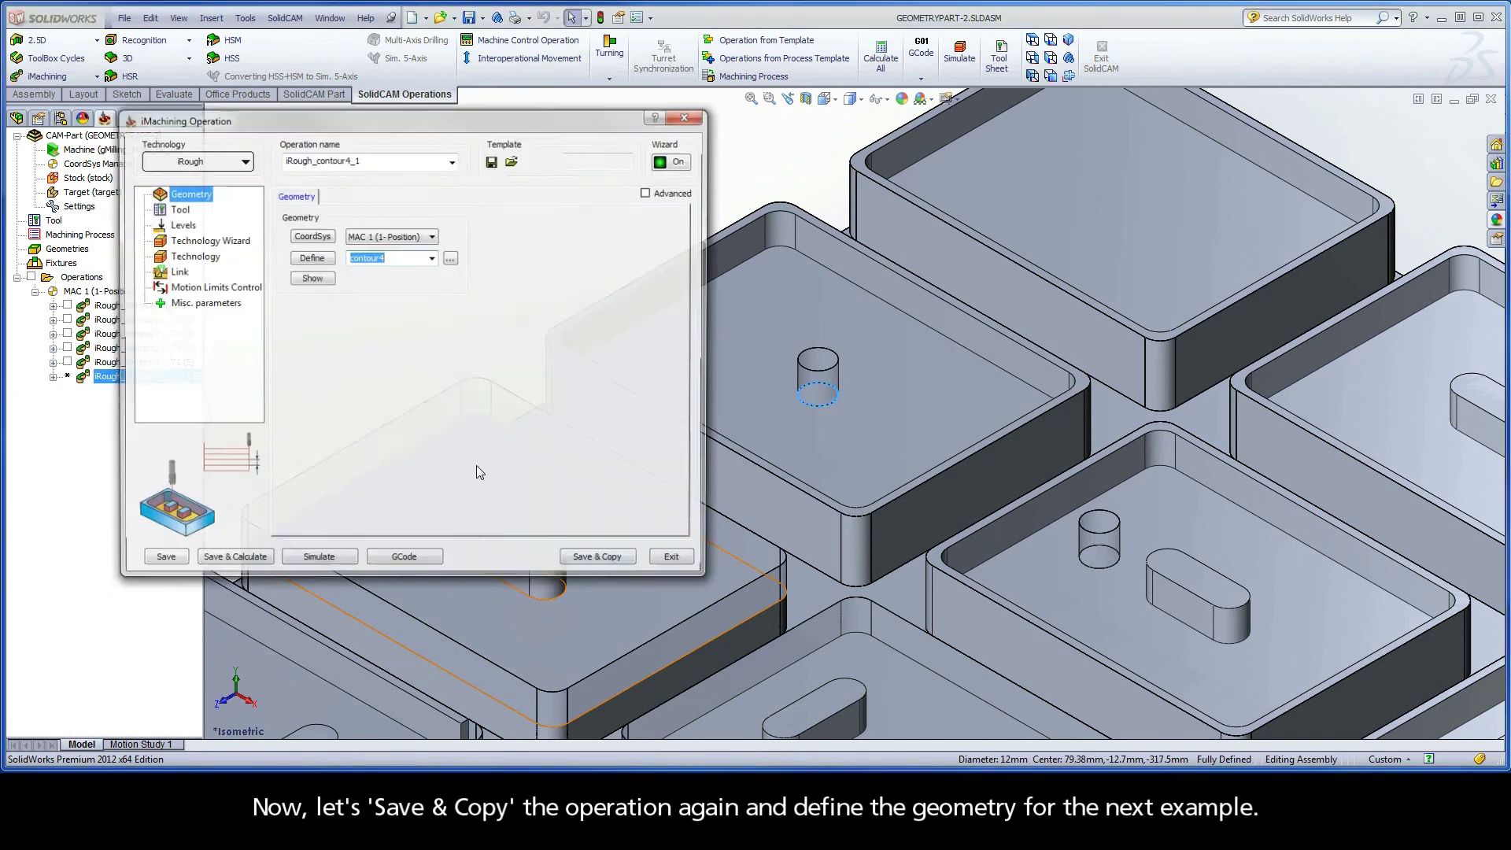
click(310, 259)
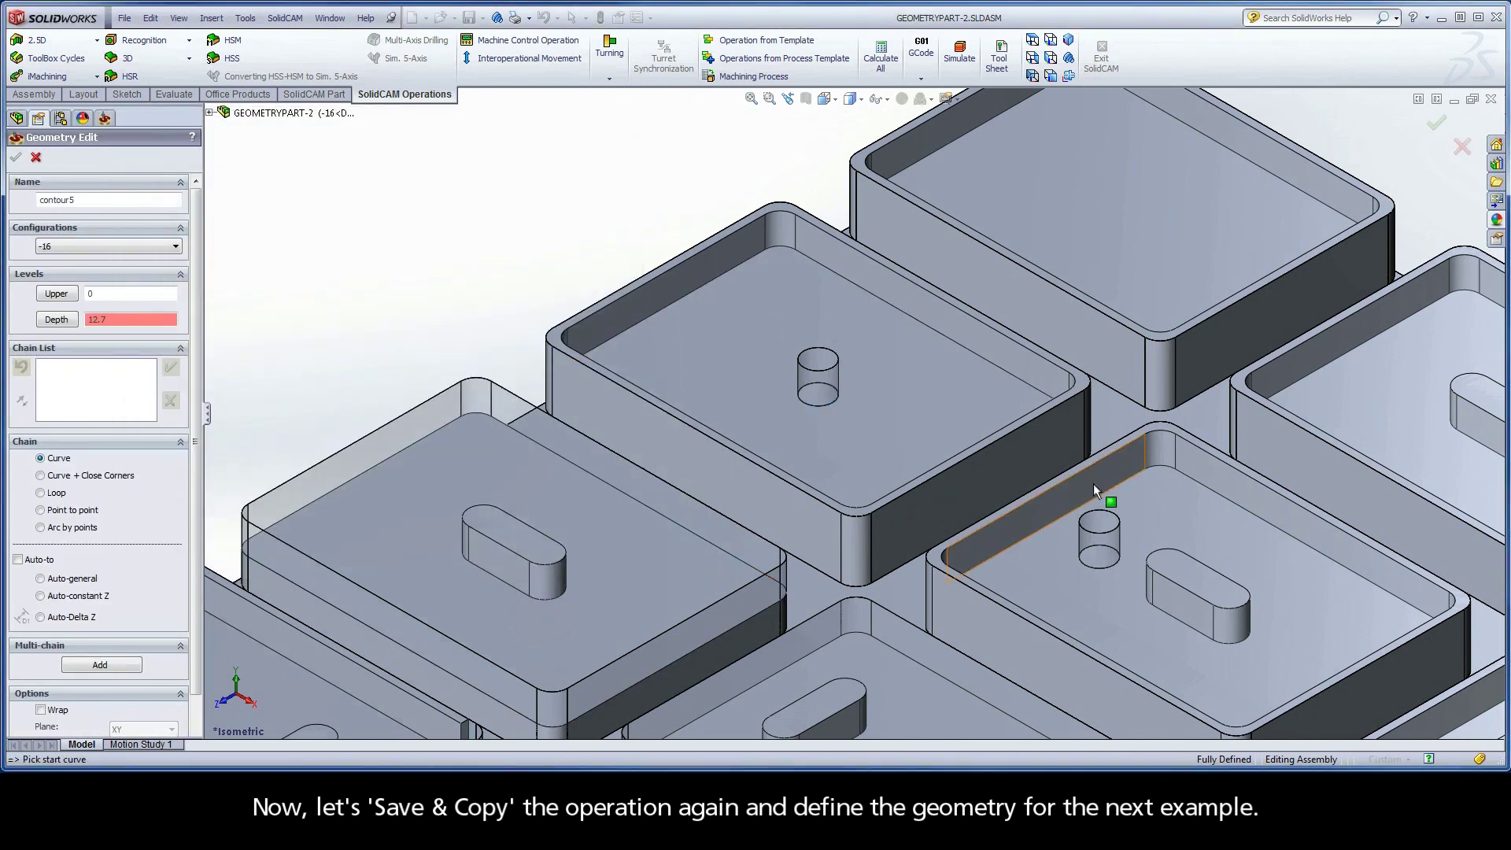
ctrl+middle_drag(888, 374, 522, 201)
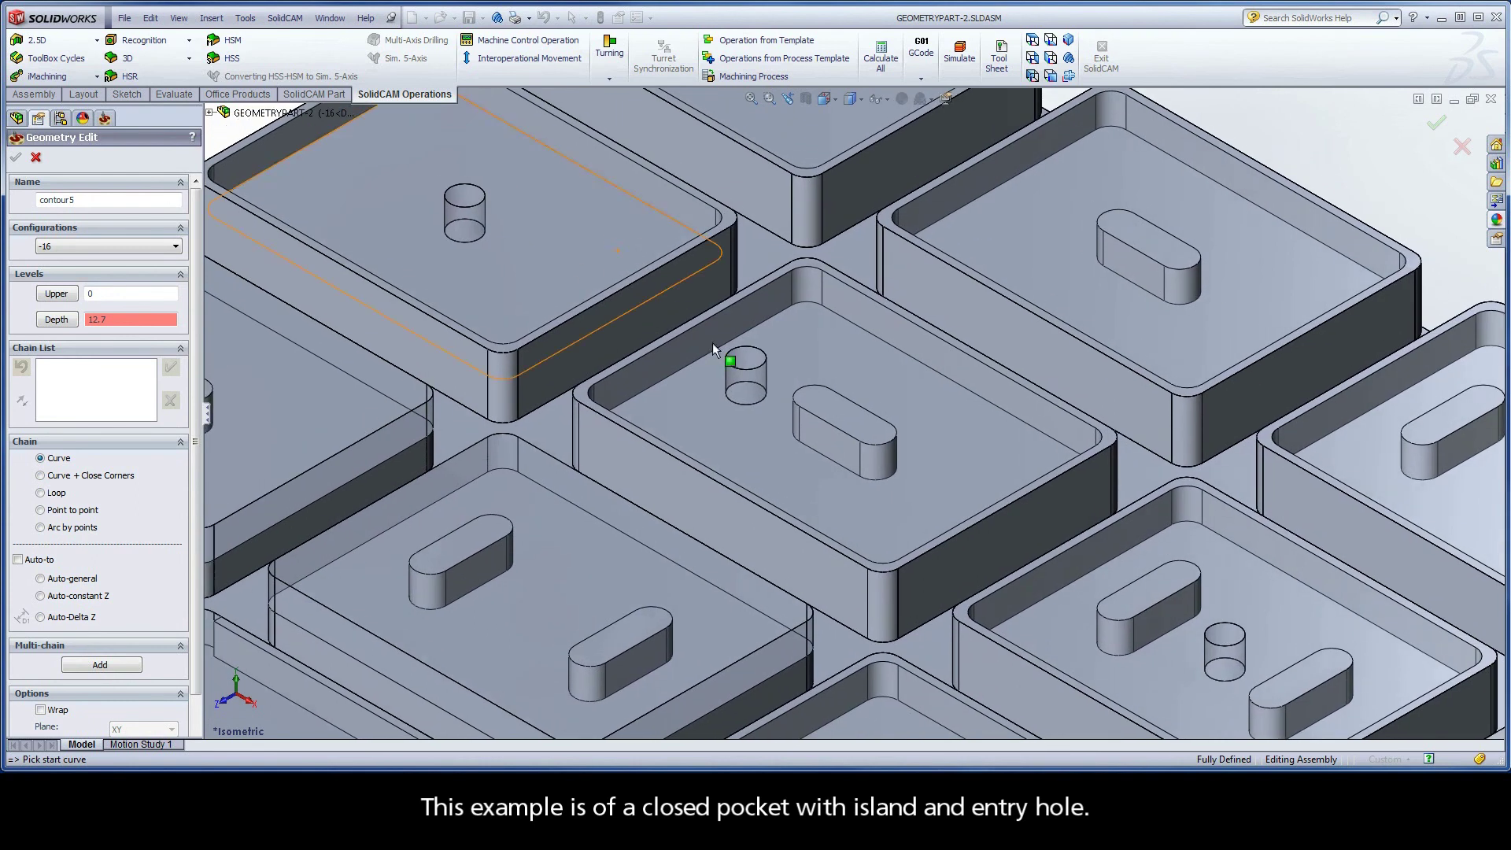
click(1066, 449)
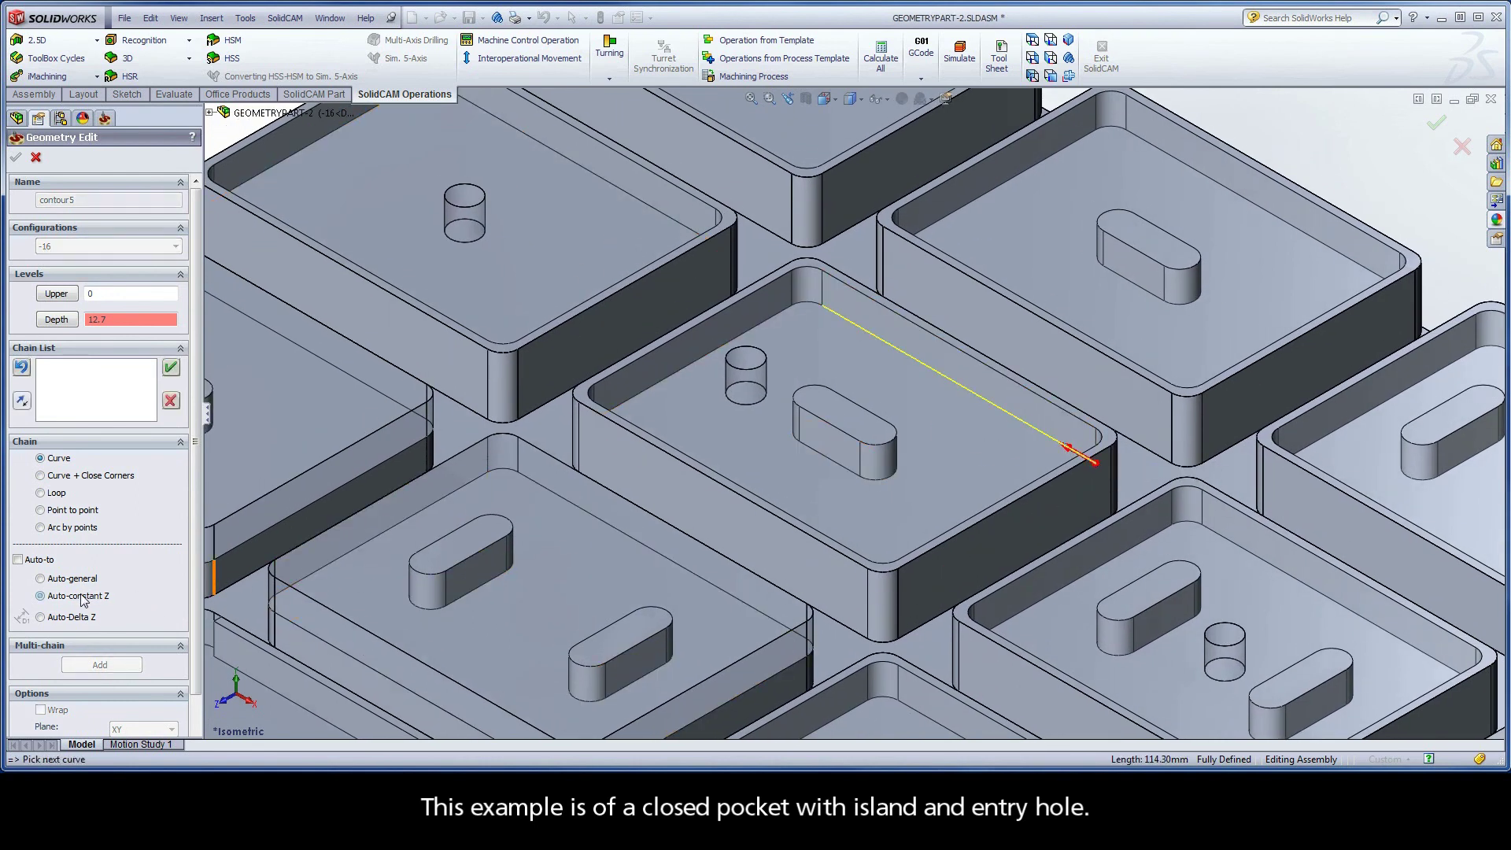
click(631, 439)
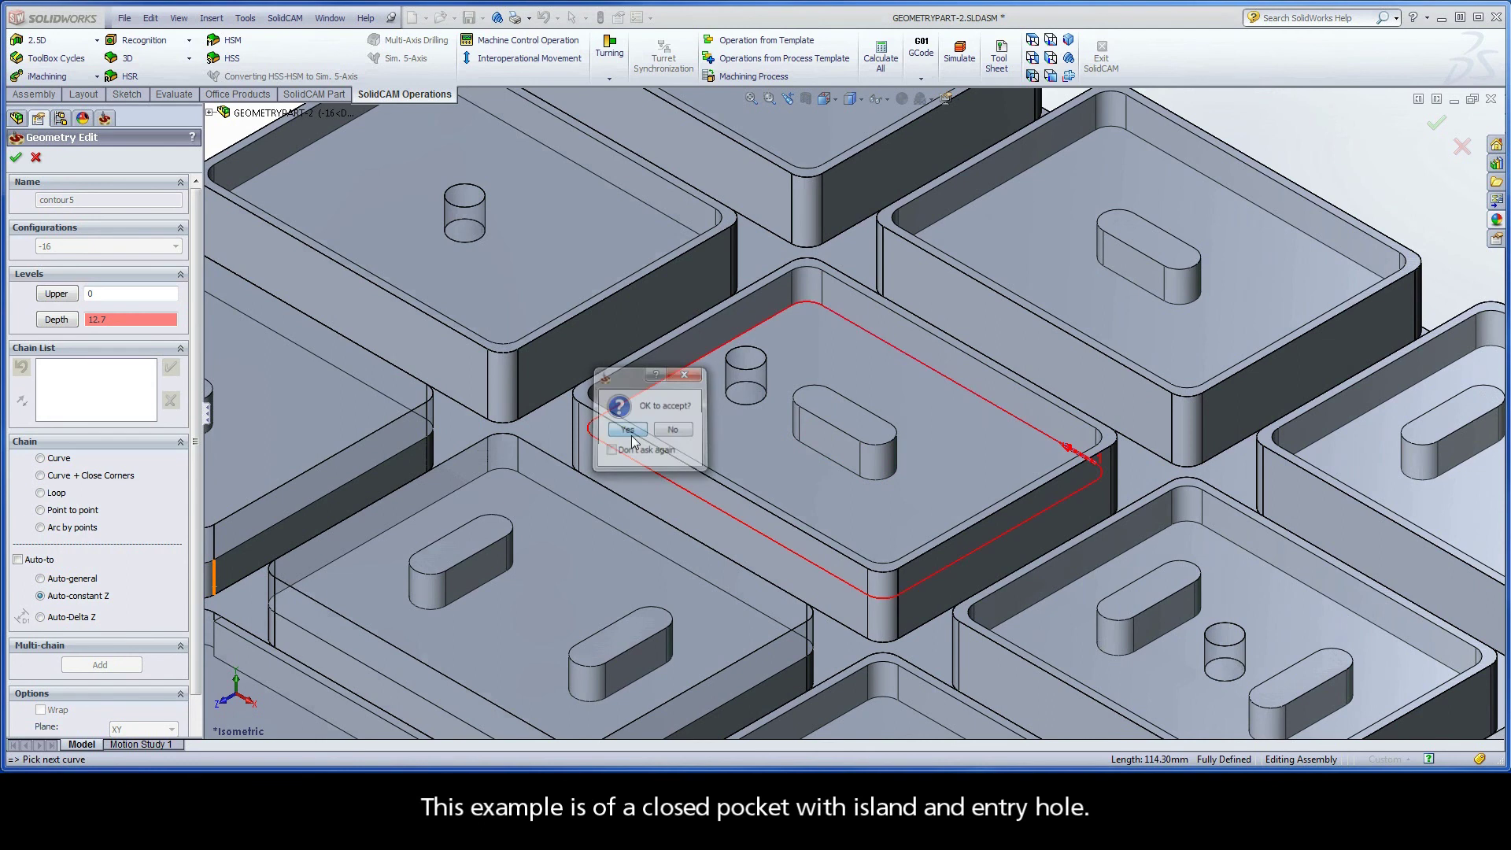
click(843, 466)
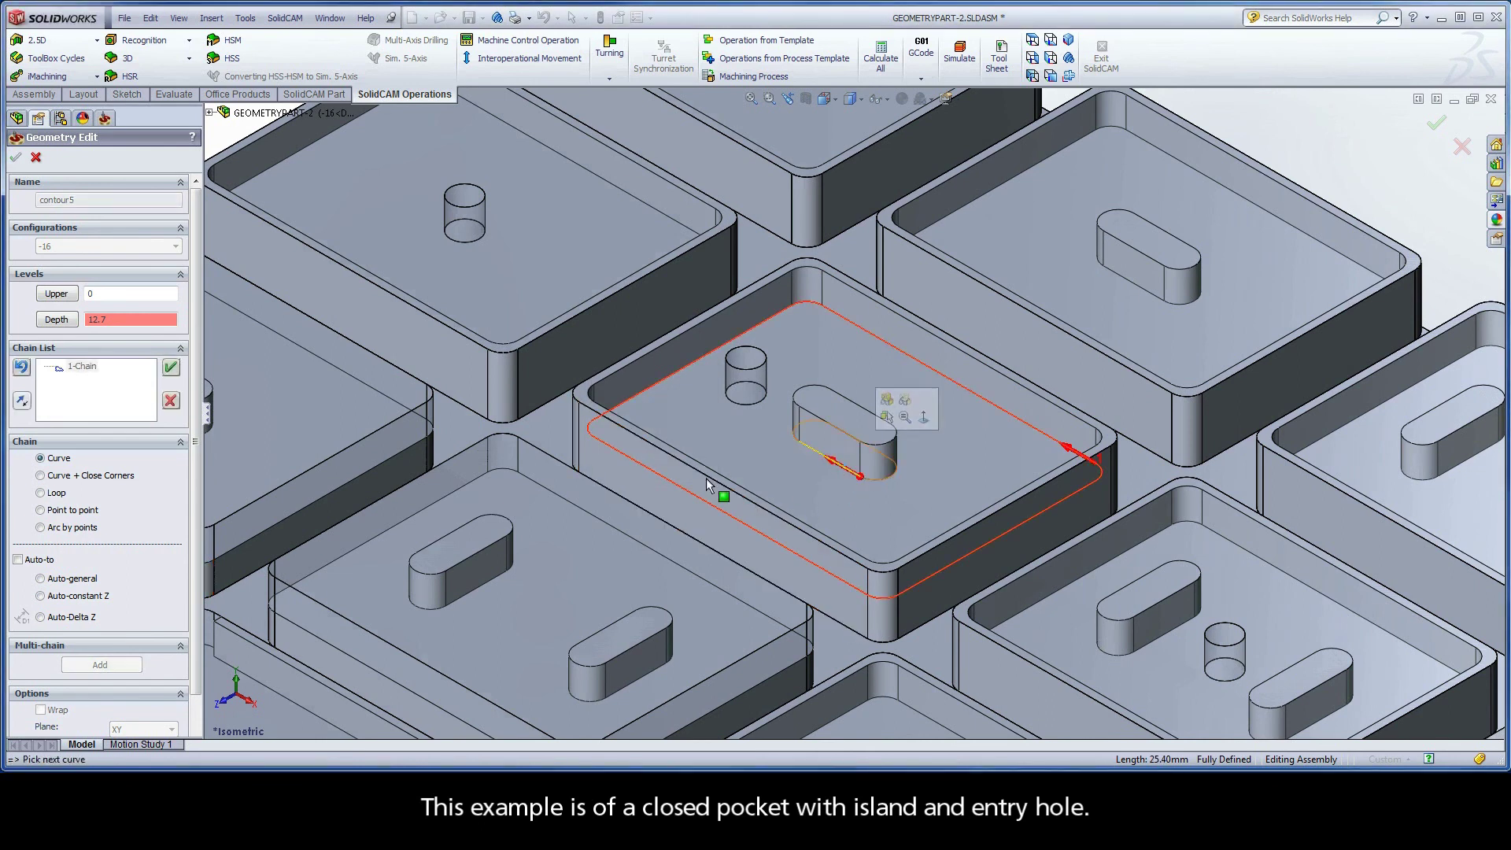
click(631, 437)
- Add the bottom circle of the hole beside the island as a third chain, mark it as open, and accept the geometry
click(743, 405)
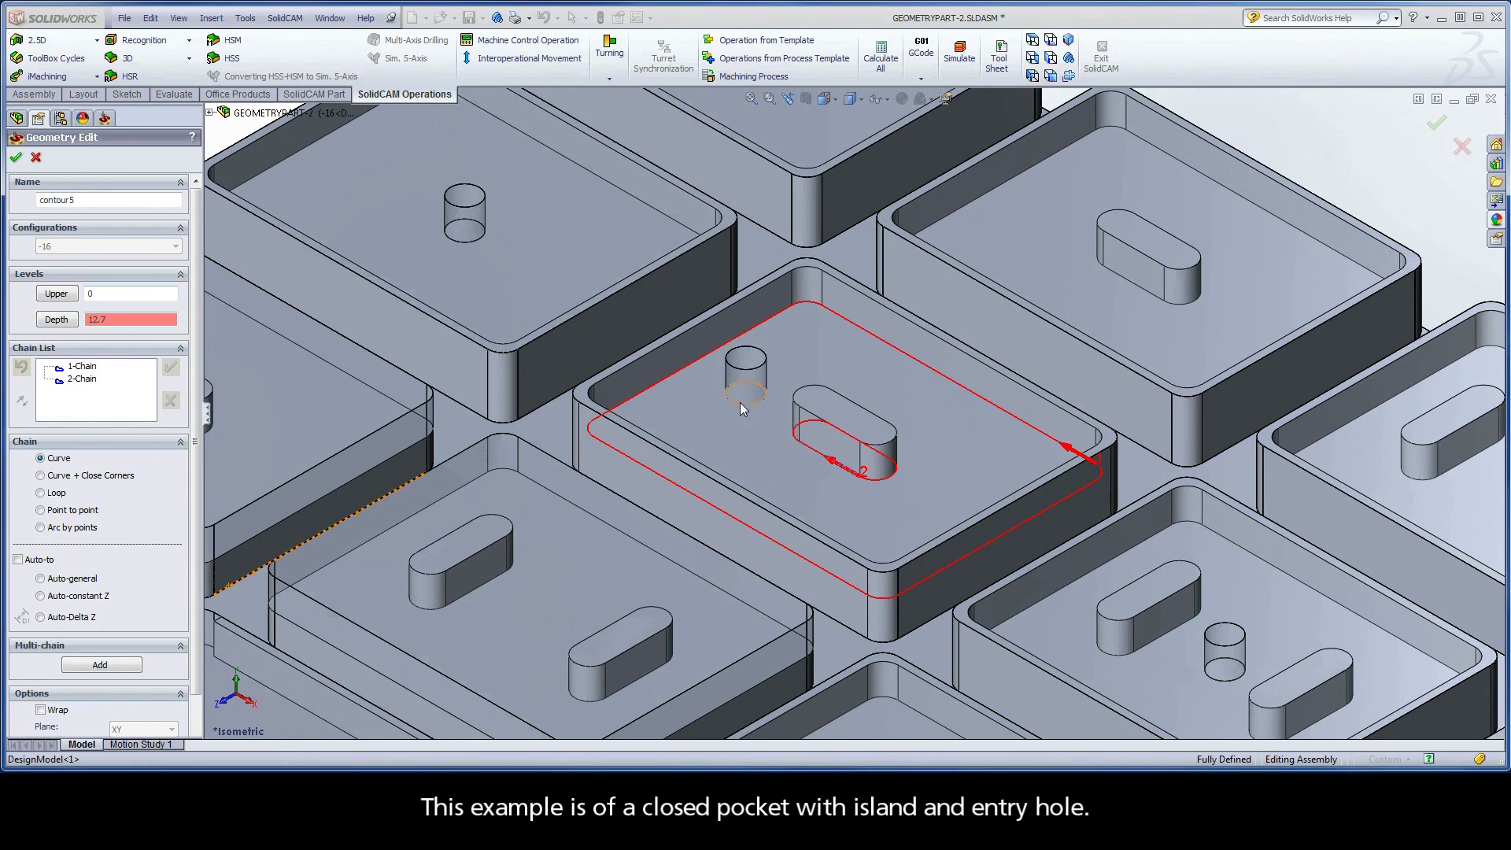
click(627, 430)
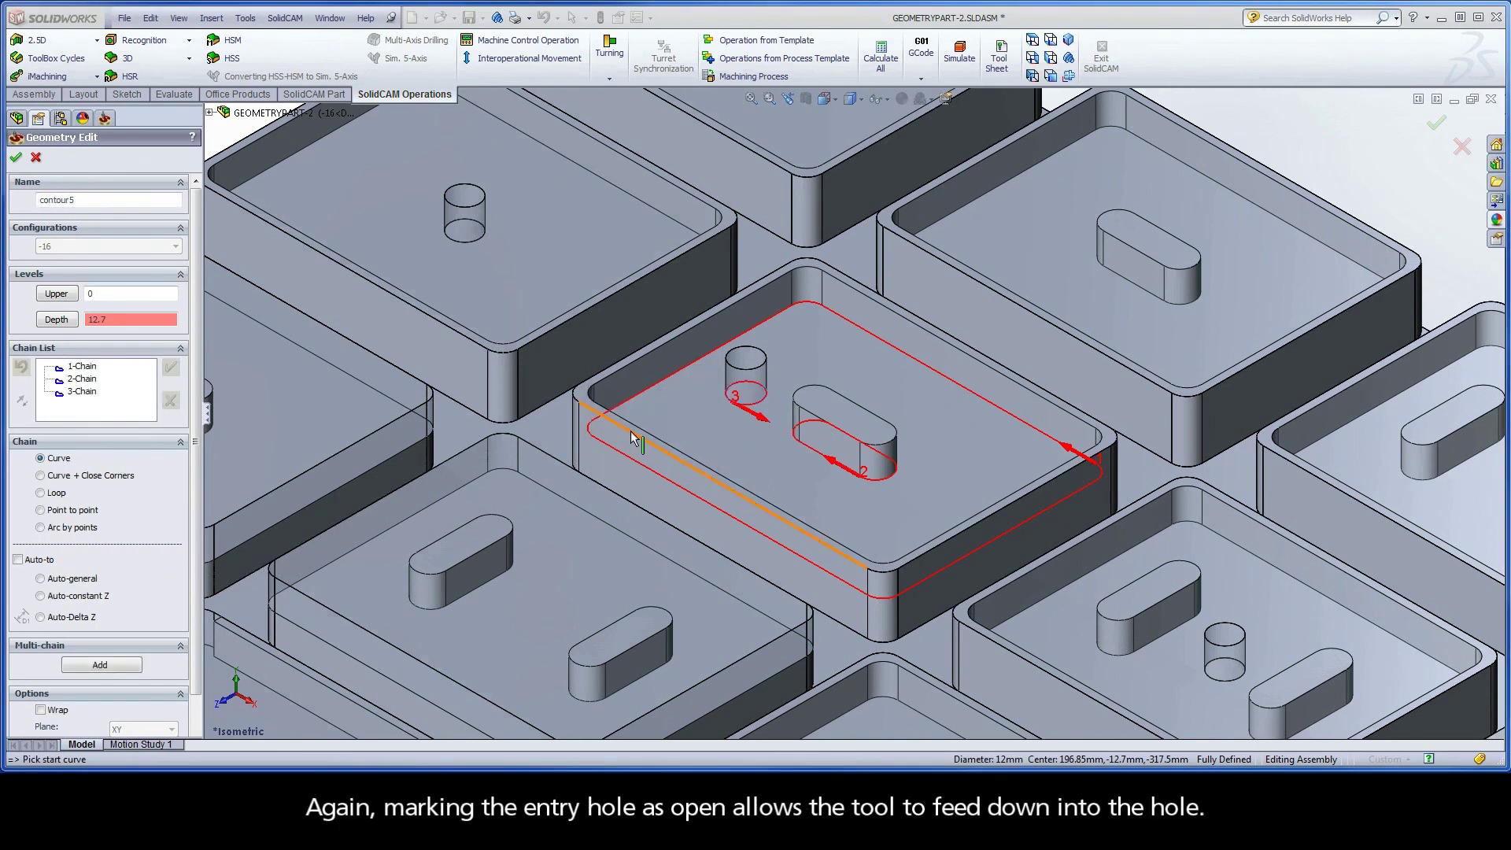
right_click(86, 394)
click(146, 549)
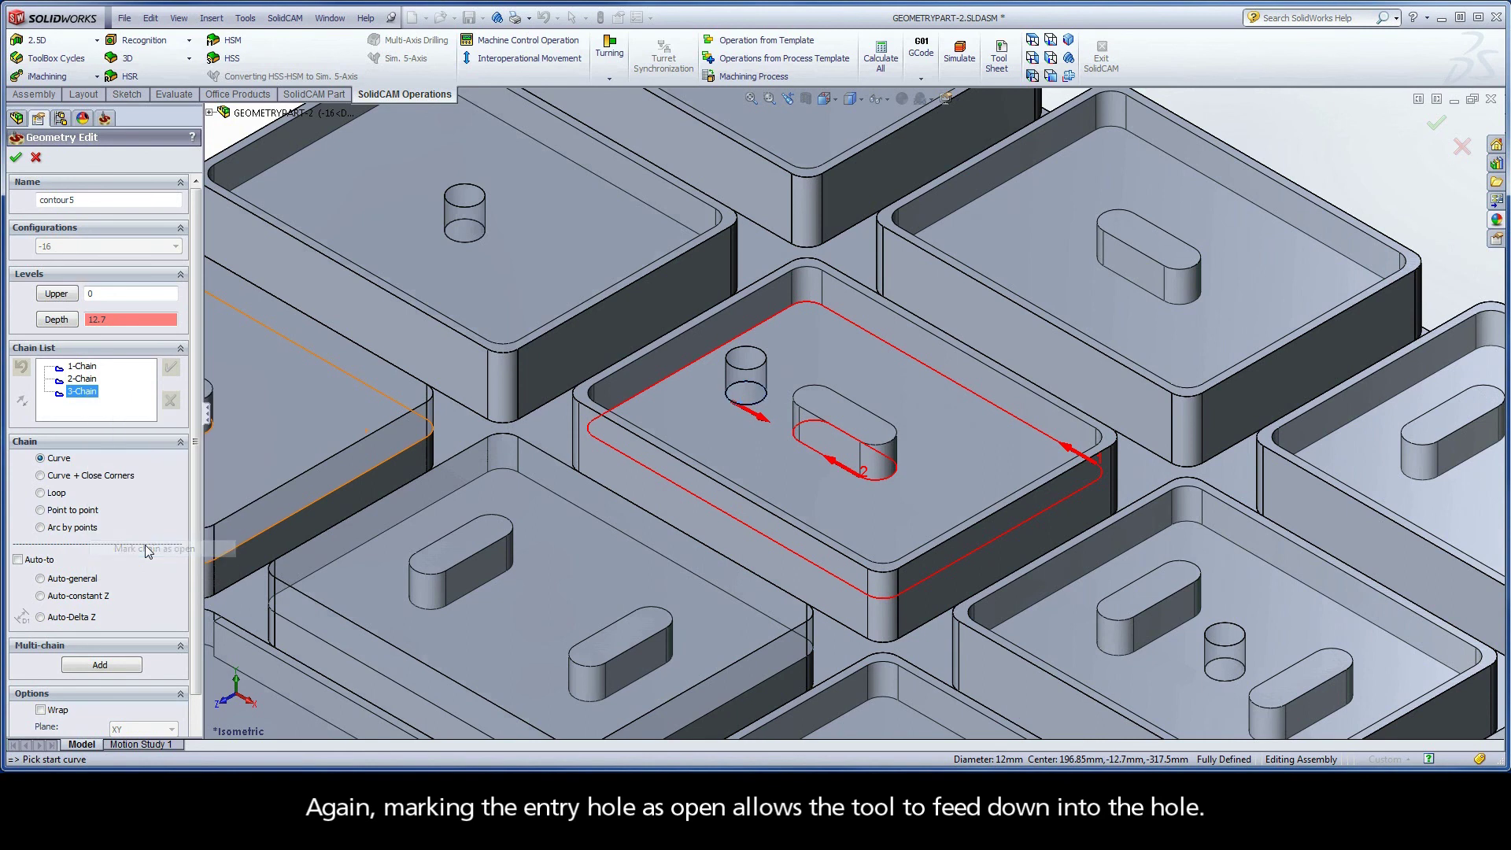
click(23, 159)
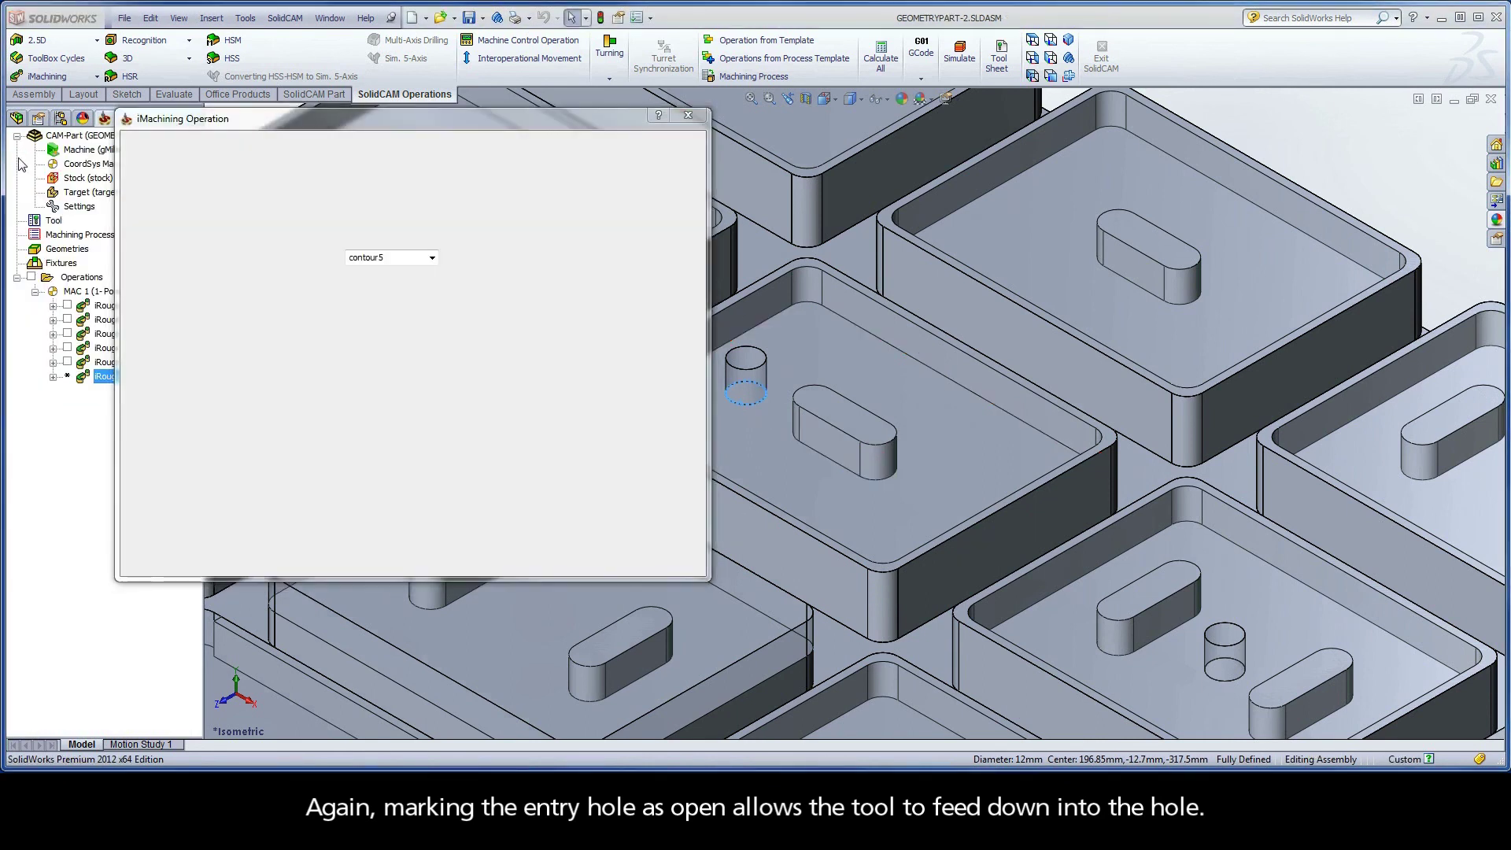
- Save and calculate the operation for the single-island pocket with entry hole, and play its Host CAD tool path simulation at a reduced speed
click(225, 556)
click(315, 563)
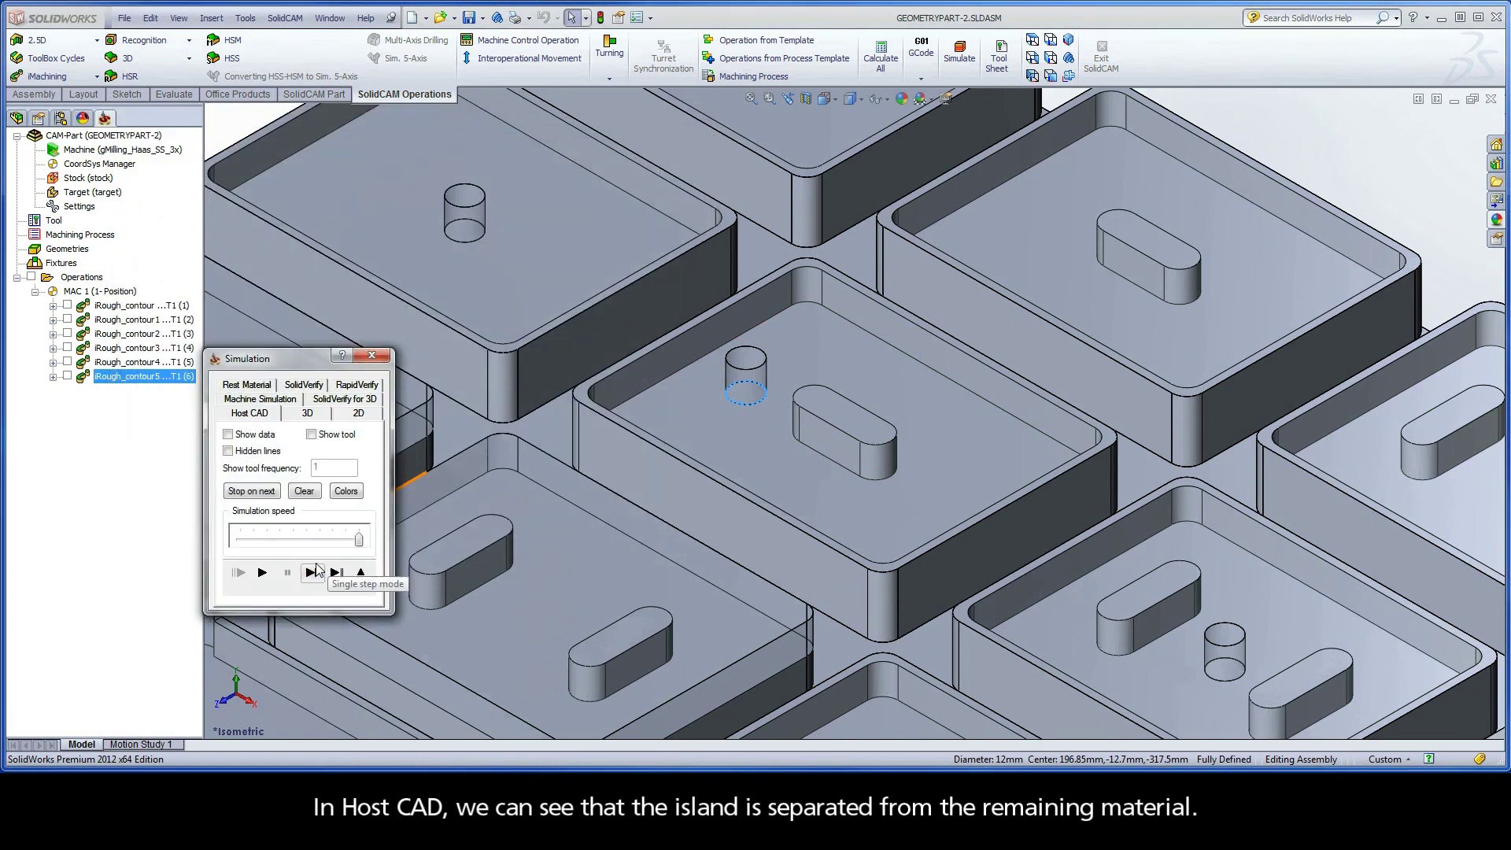
click(262, 573)
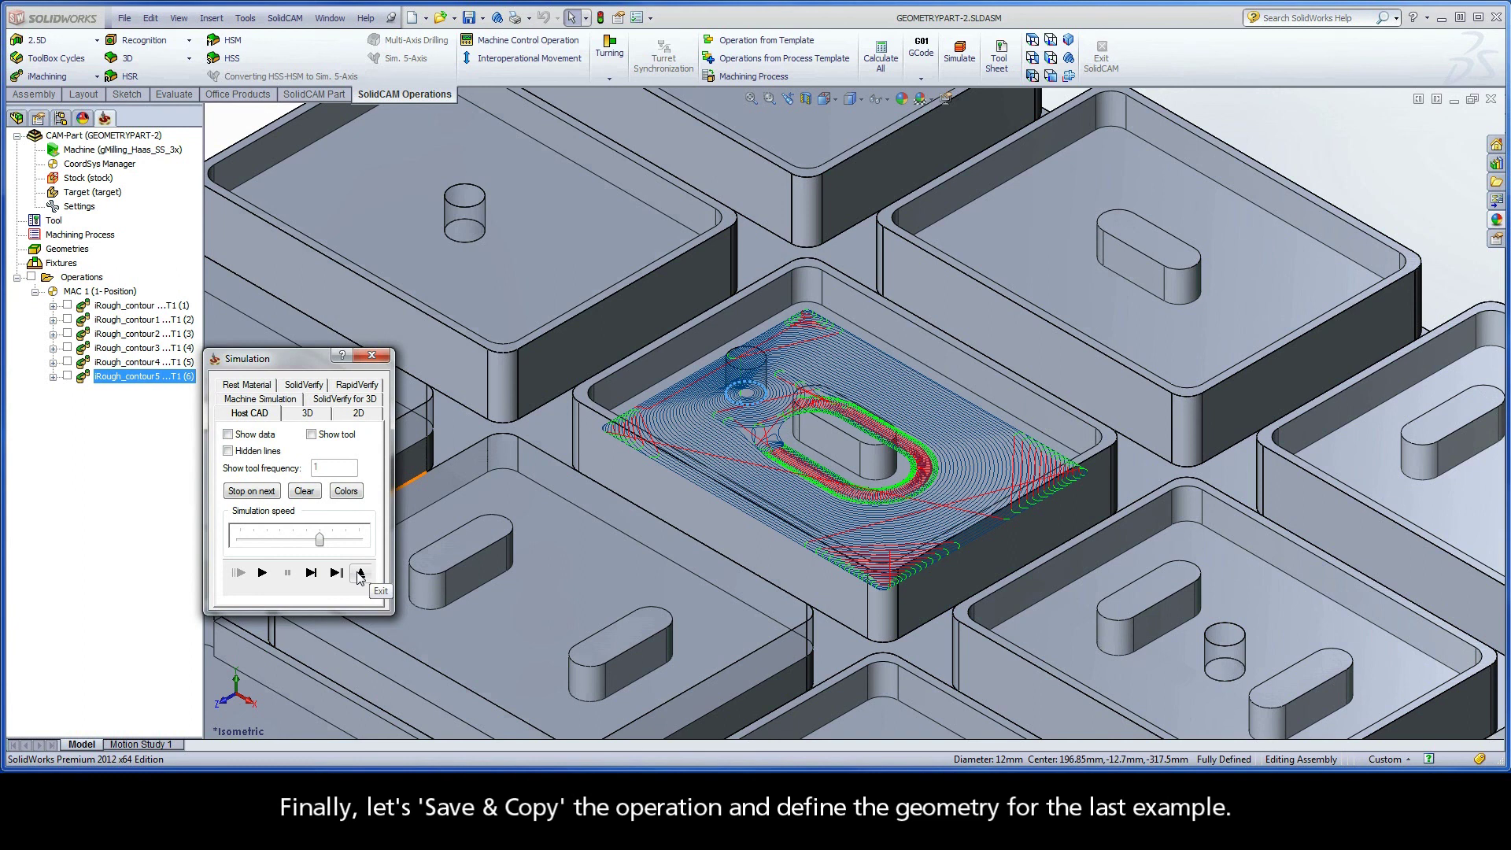
click(360, 575)
- Save and copy the operation, and chain the floor outline of the pocket with two islands and an entry hole using Auto-constant Z
click(596, 564)
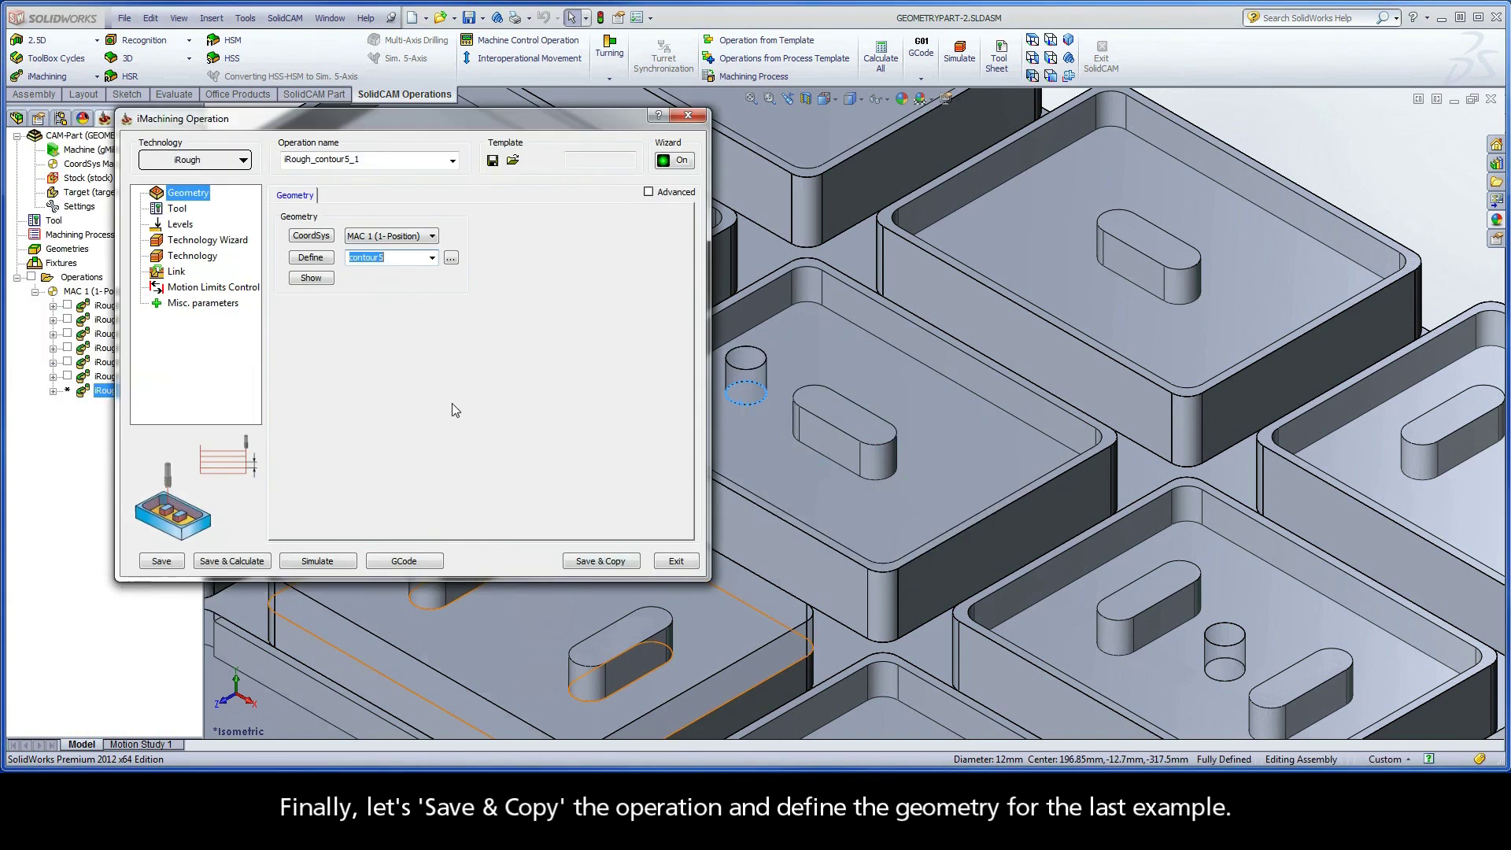
click(311, 259)
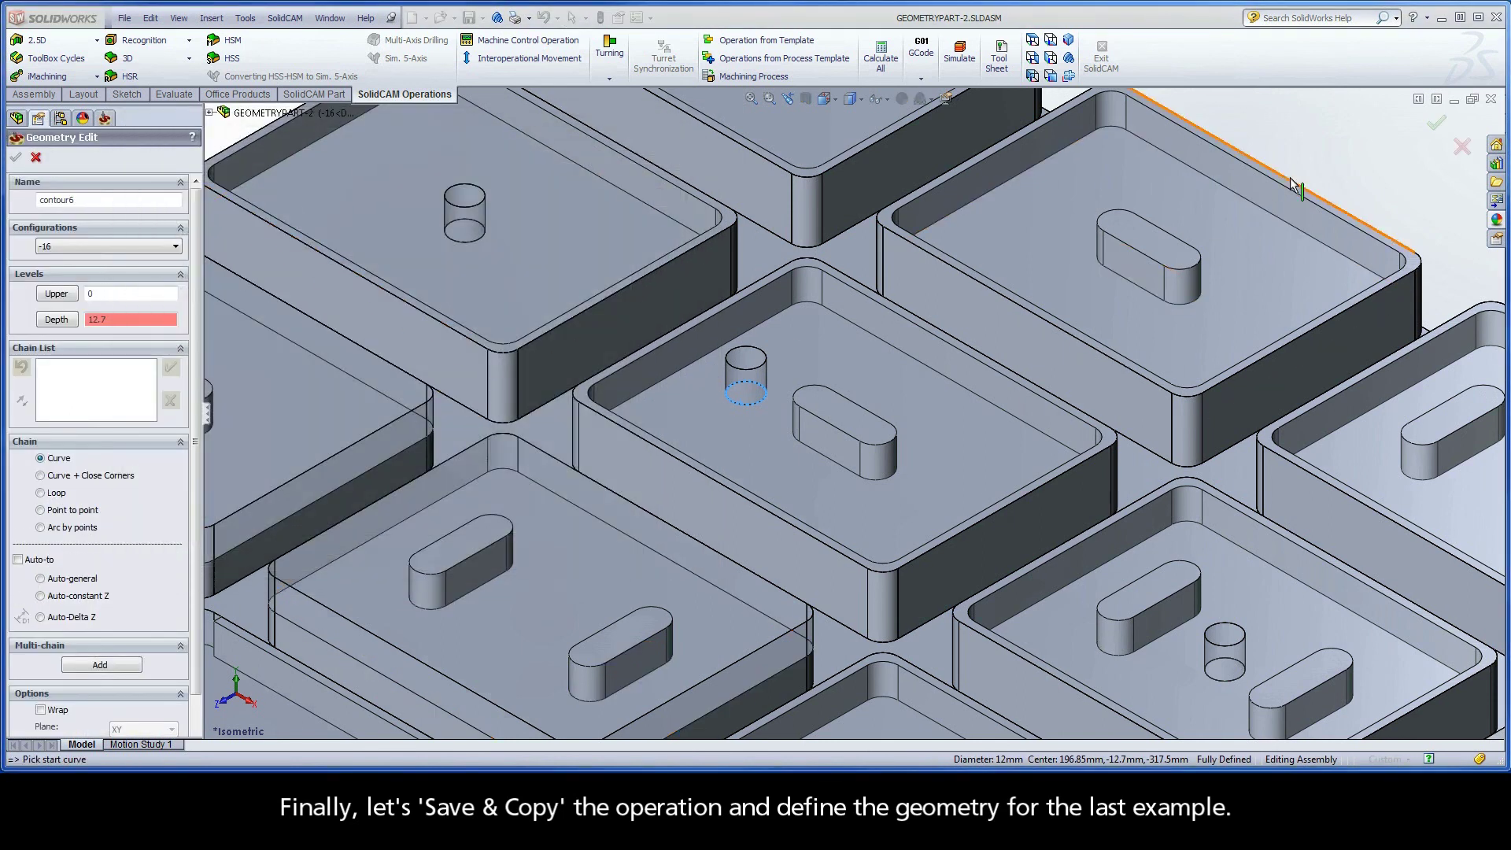
ctrl+middle_drag(1257, 551, 709, 294)
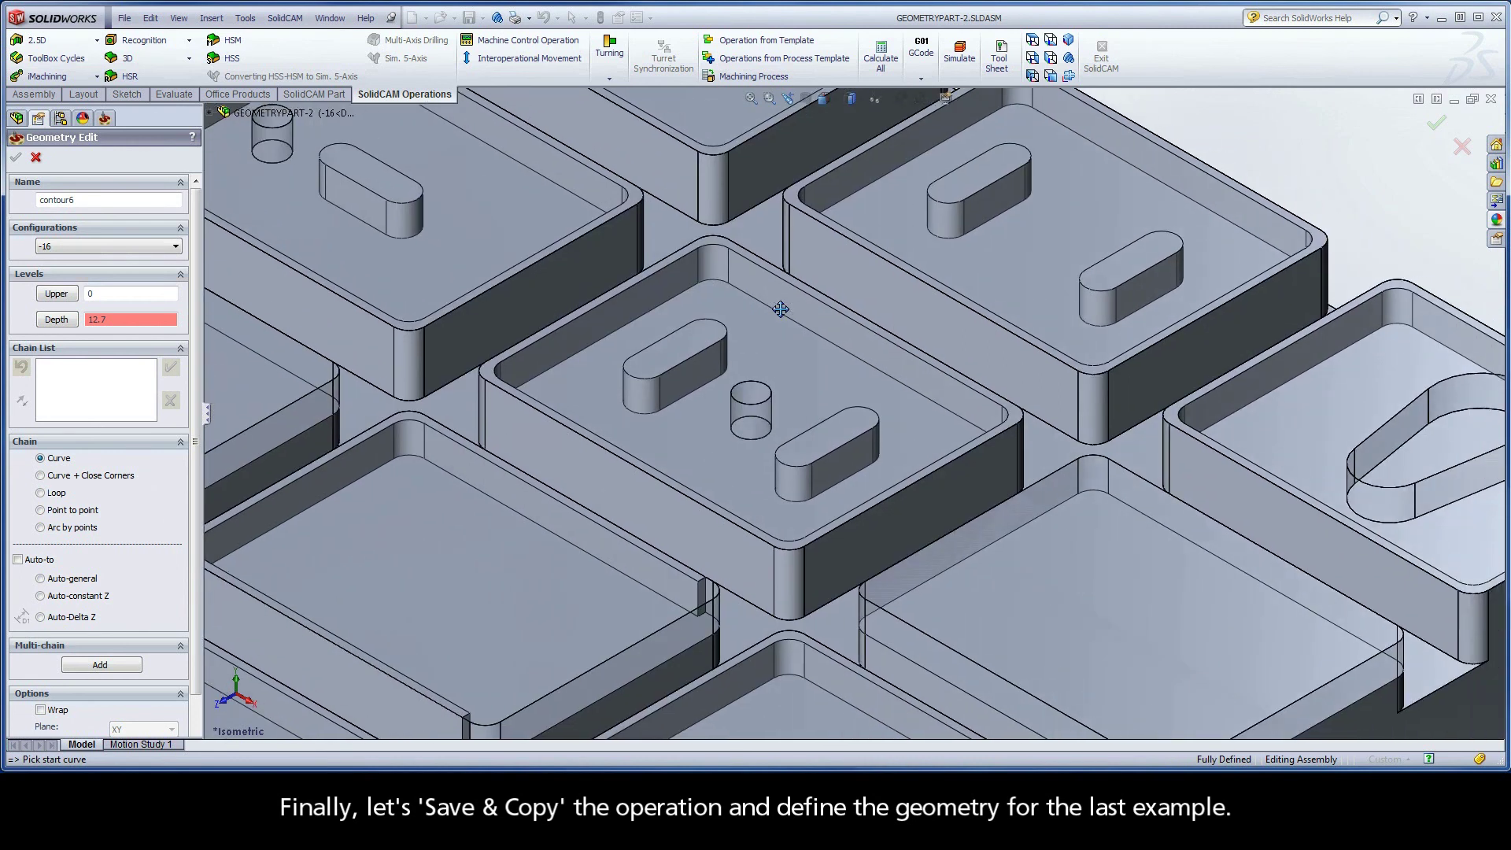
click(971, 428)
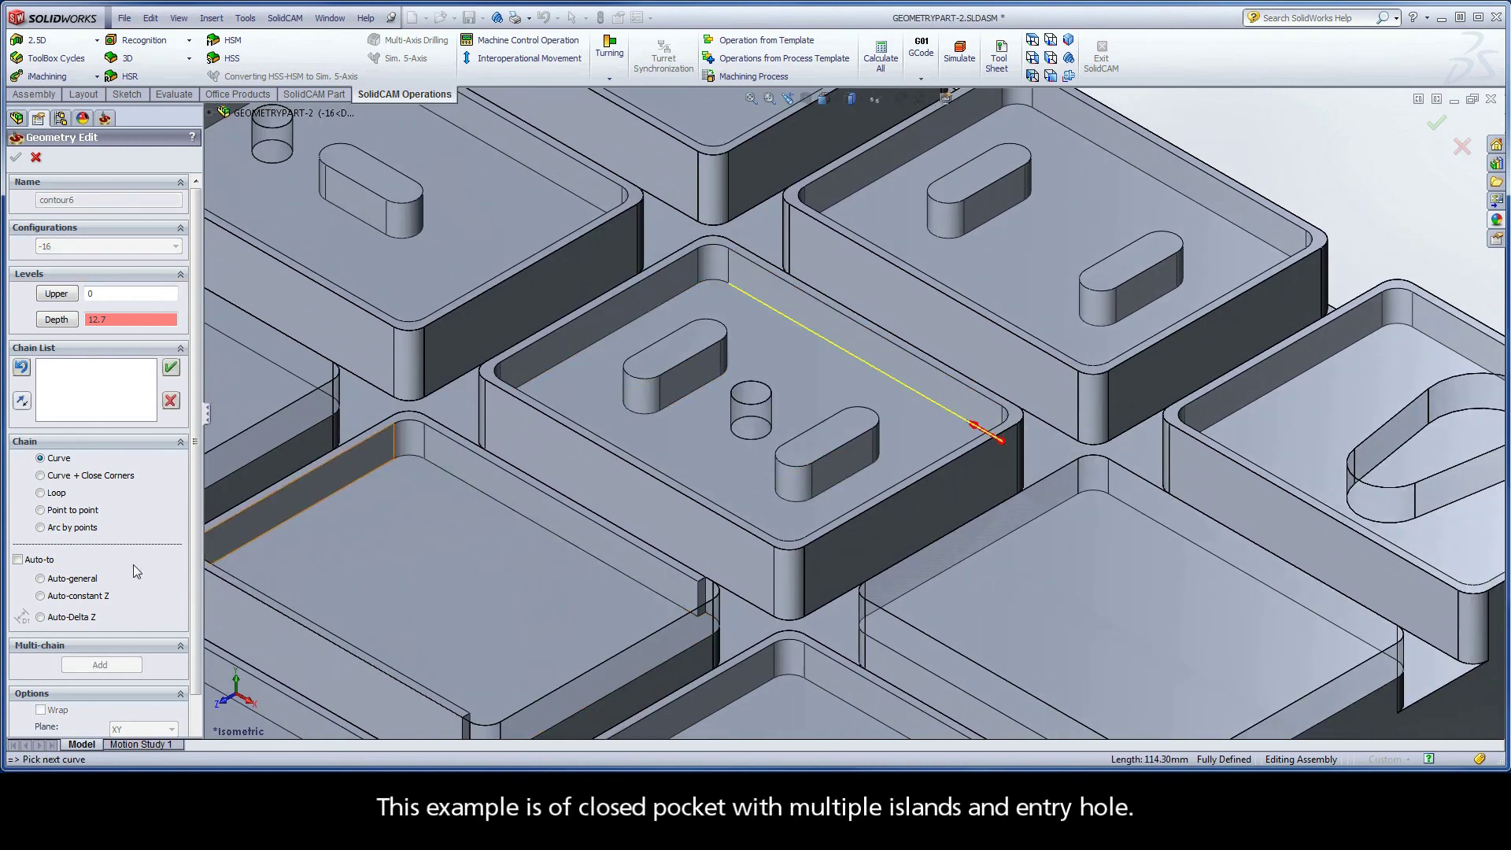
click(76, 601)
click(635, 429)
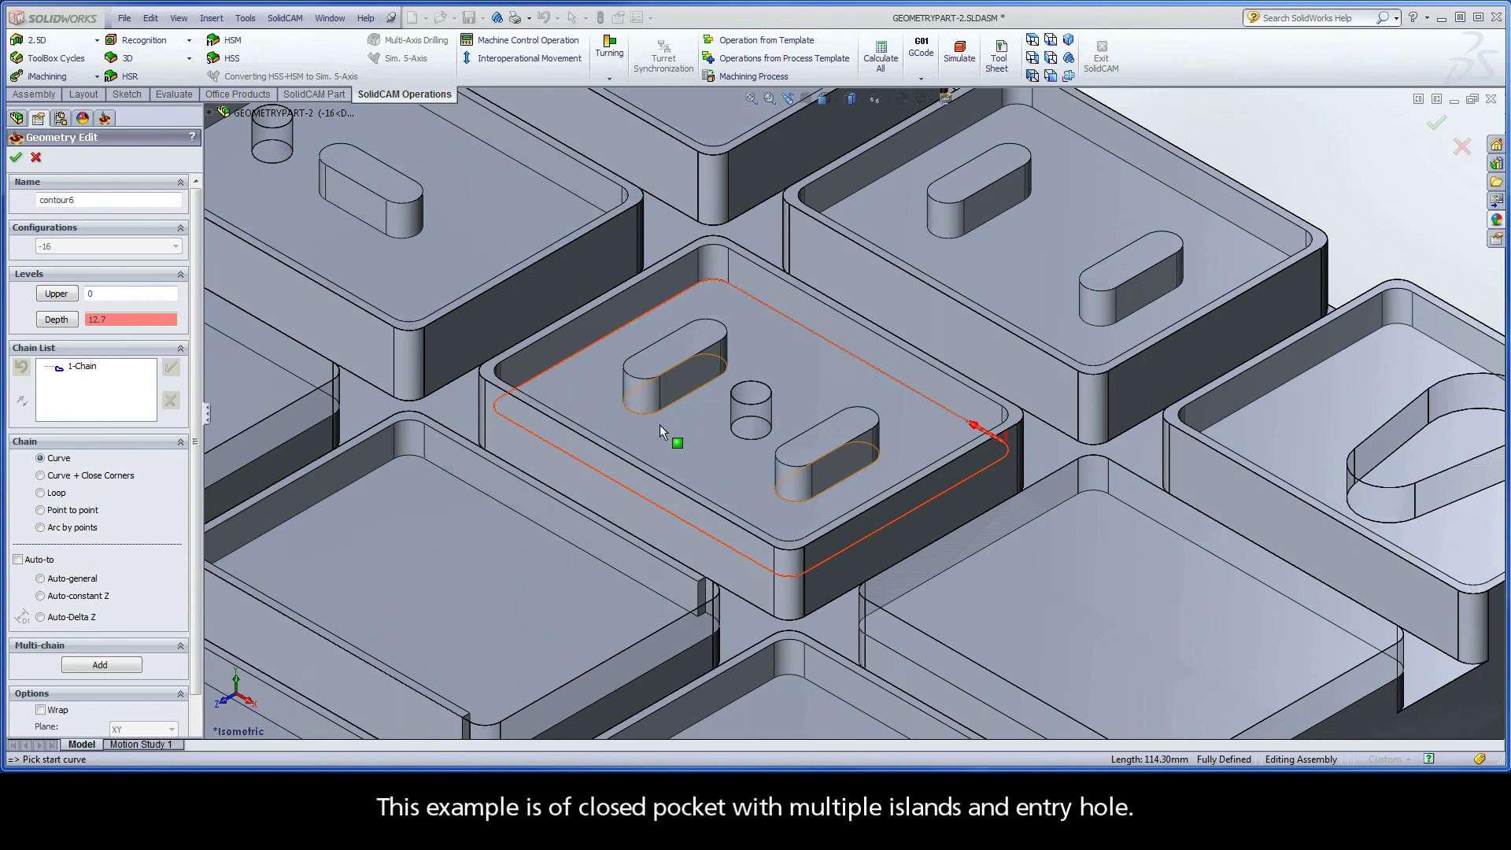
- Chain the base outlines of both islands in the pocket as the second and third chains using Auto-constant Z
click(710, 380)
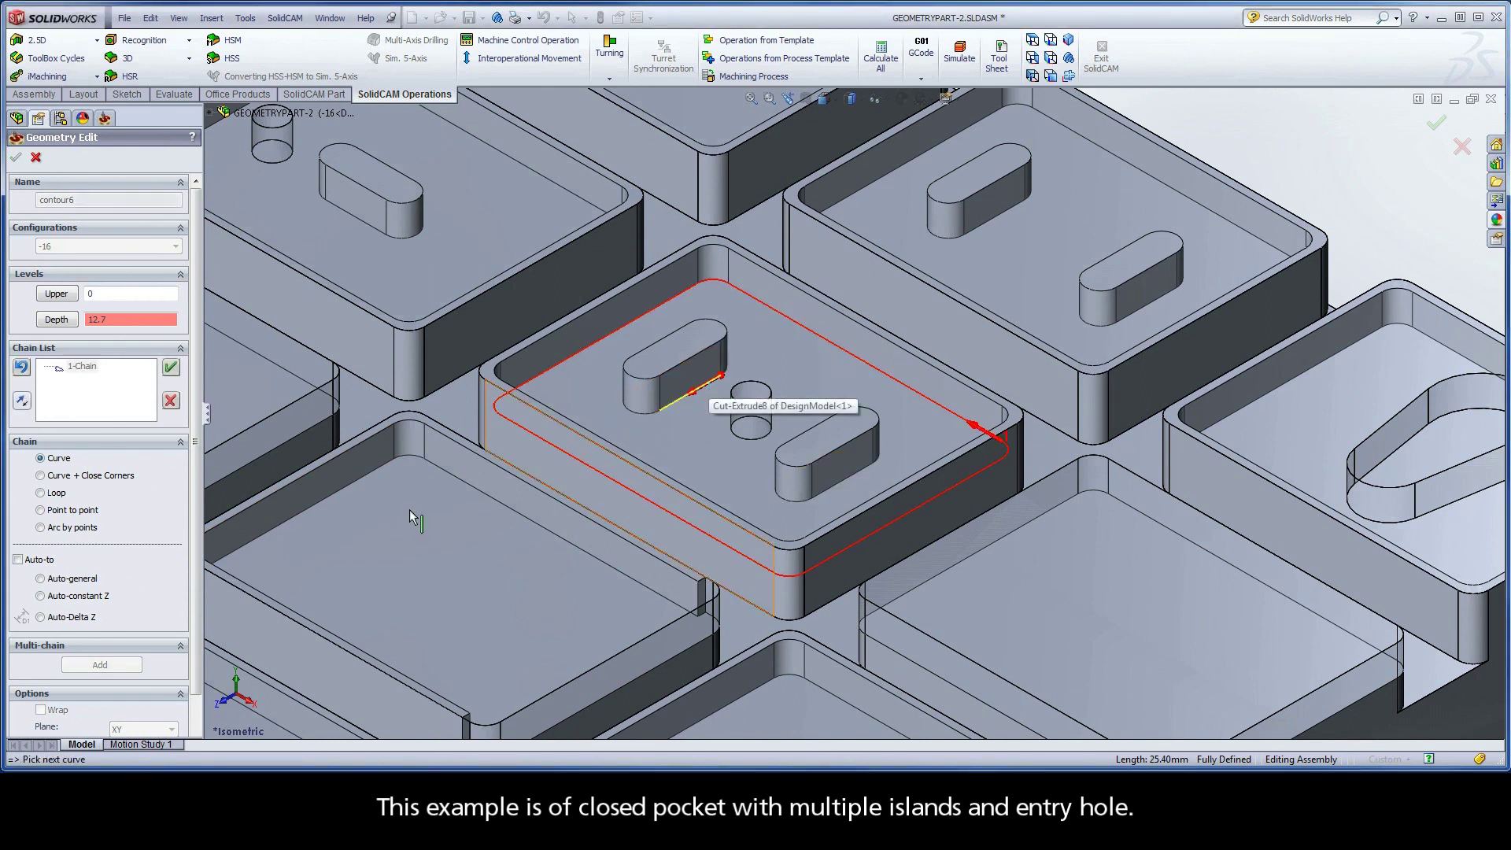
click(106, 597)
click(630, 431)
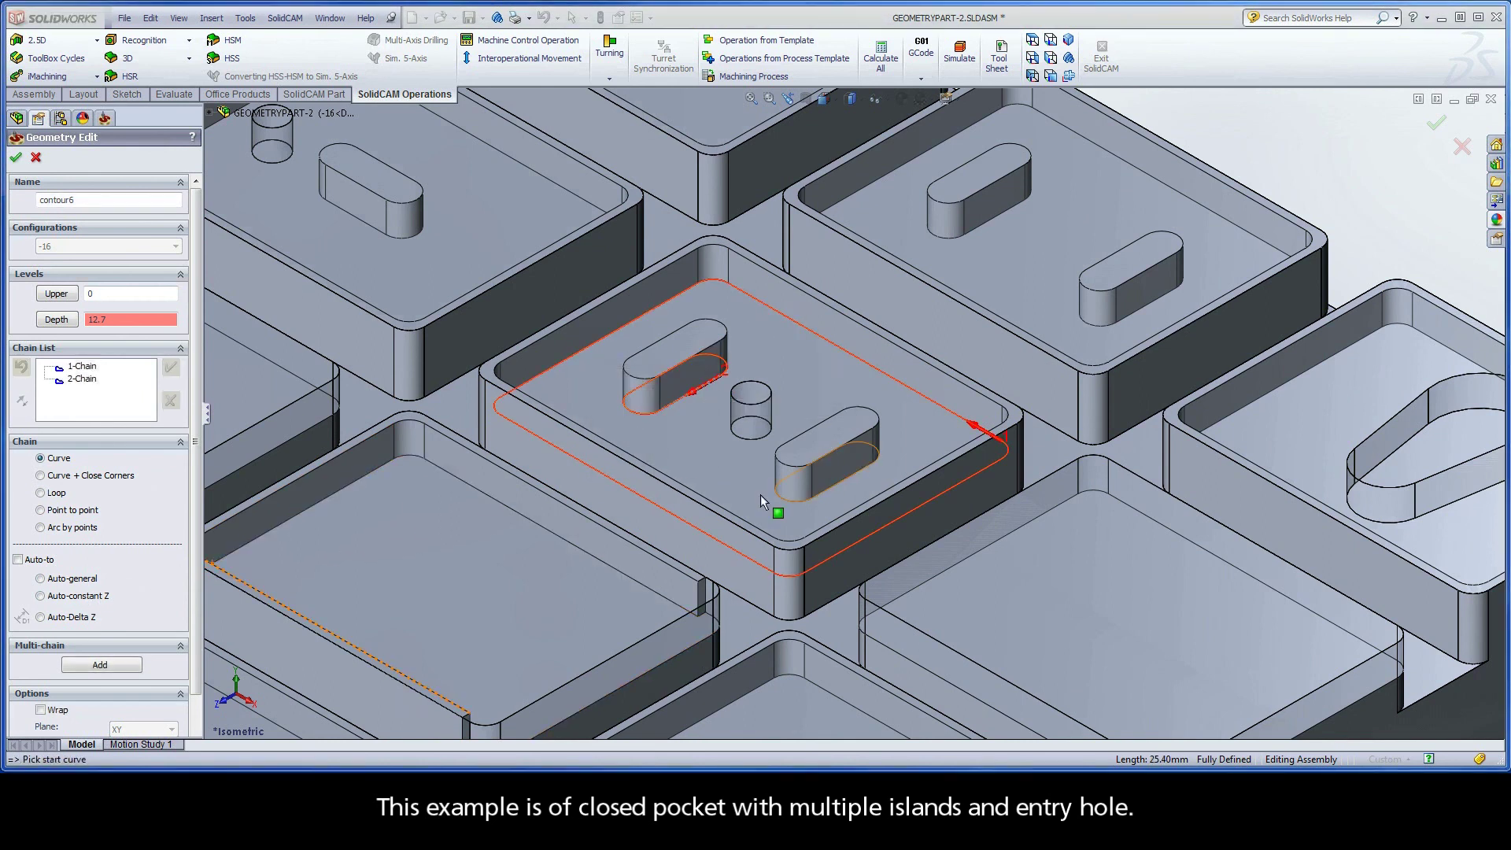
click(856, 473)
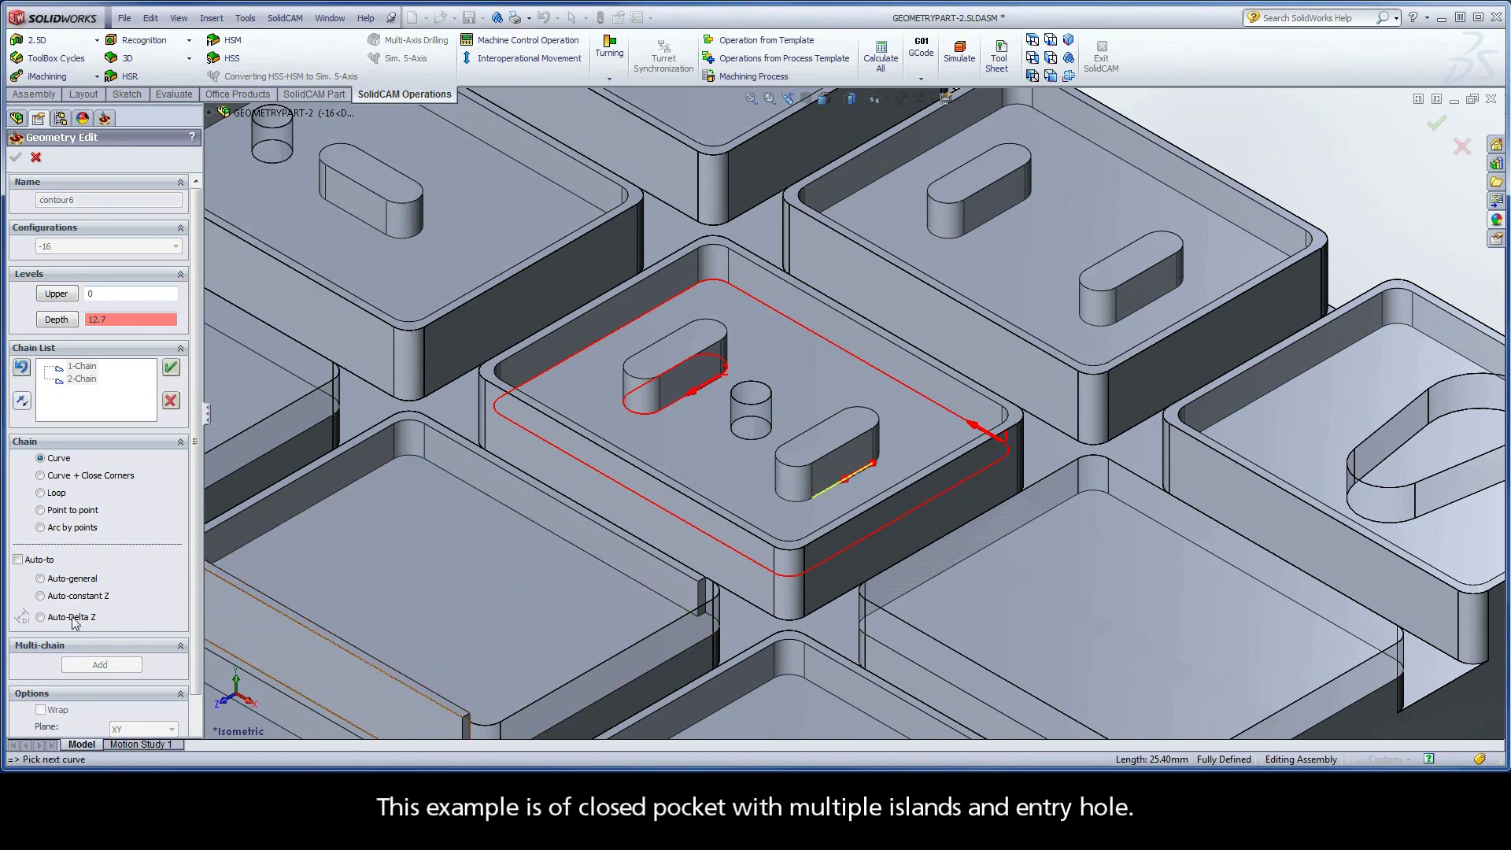
click(57, 595)
click(629, 432)
- Add the bottom circle of the entry hole between the two islands as a fourth chain, mark it as open, and accept the geometry
click(762, 434)
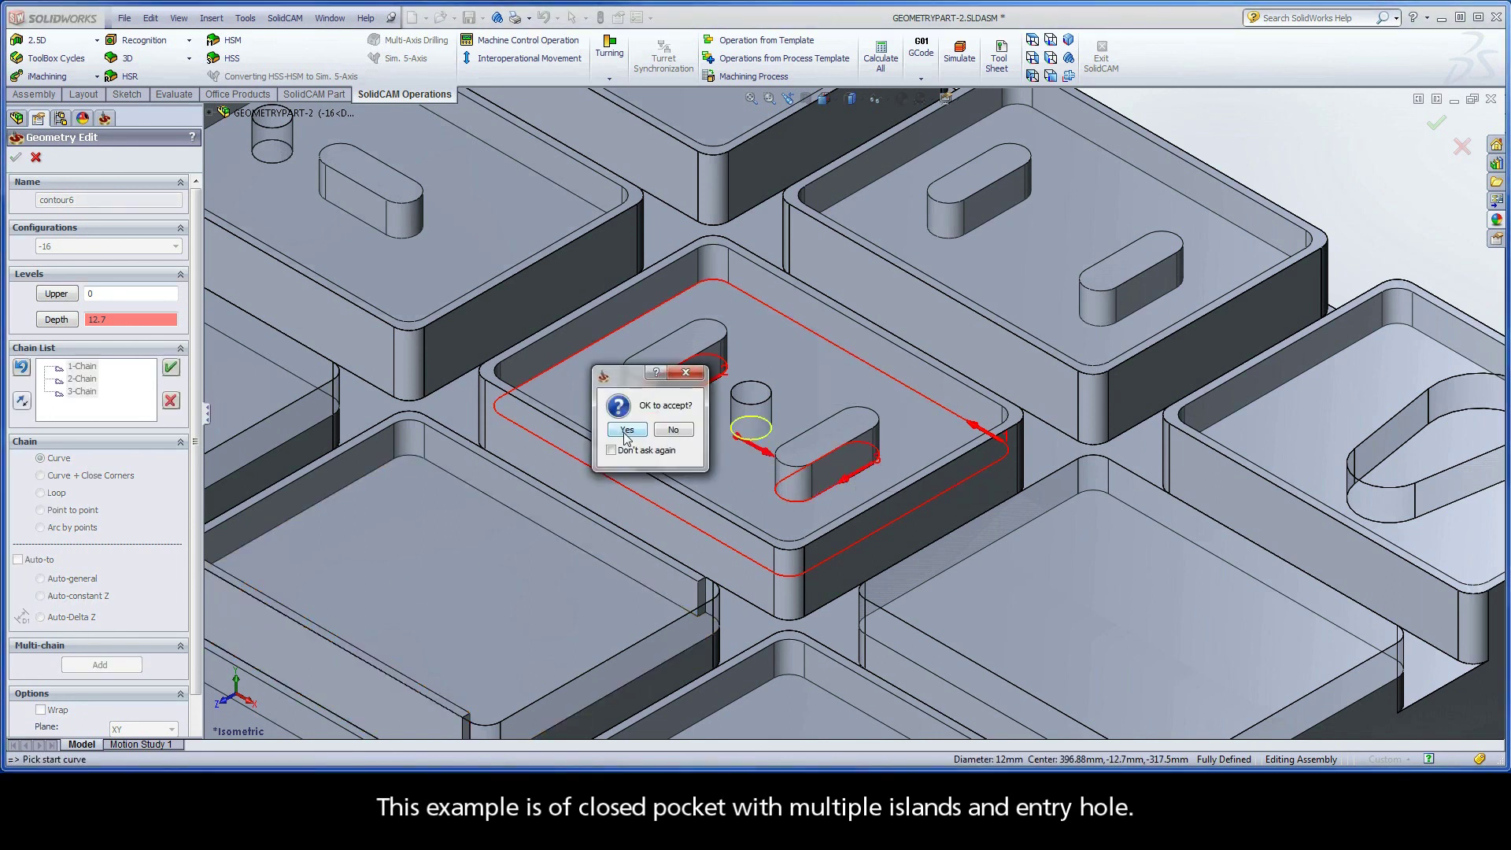
click(626, 431)
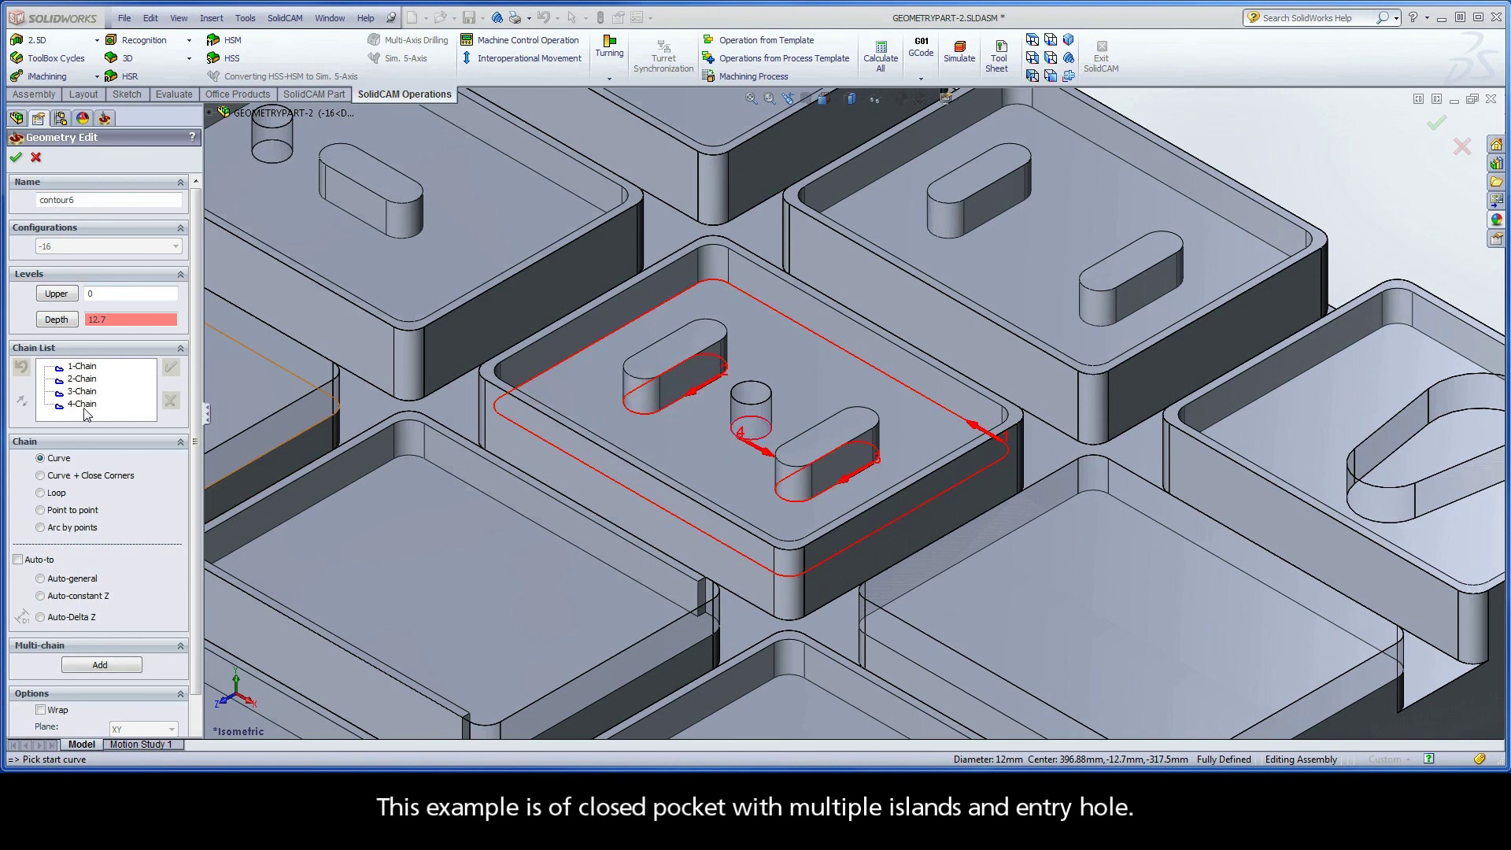
right_click(85, 404)
click(156, 573)
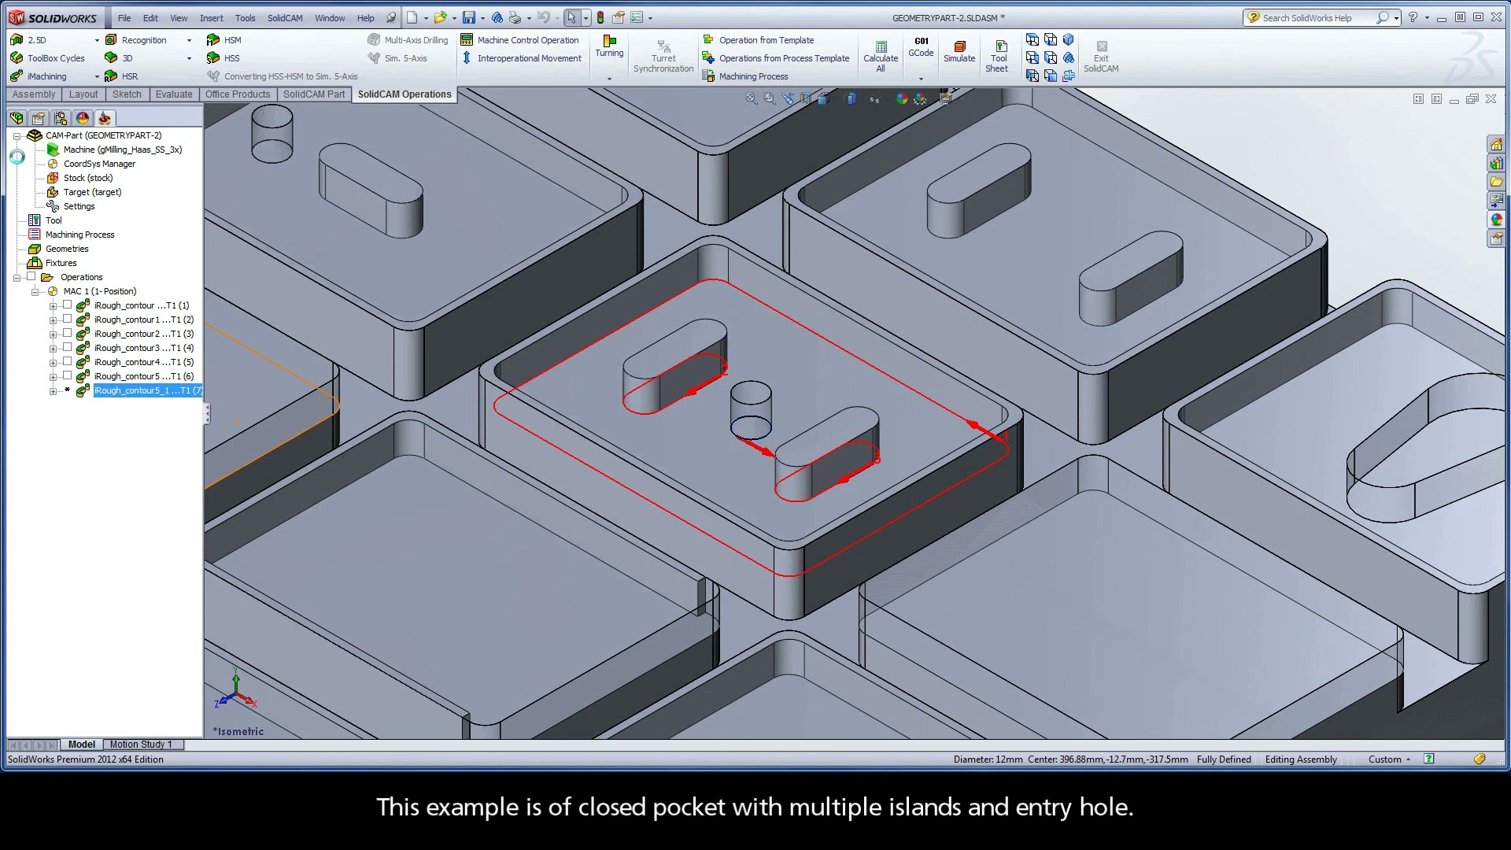
- Save and calculate the two-island pocket operation, play its Host CAD tool path simulation at a reduced speed, and close the simulation
click(221, 562)
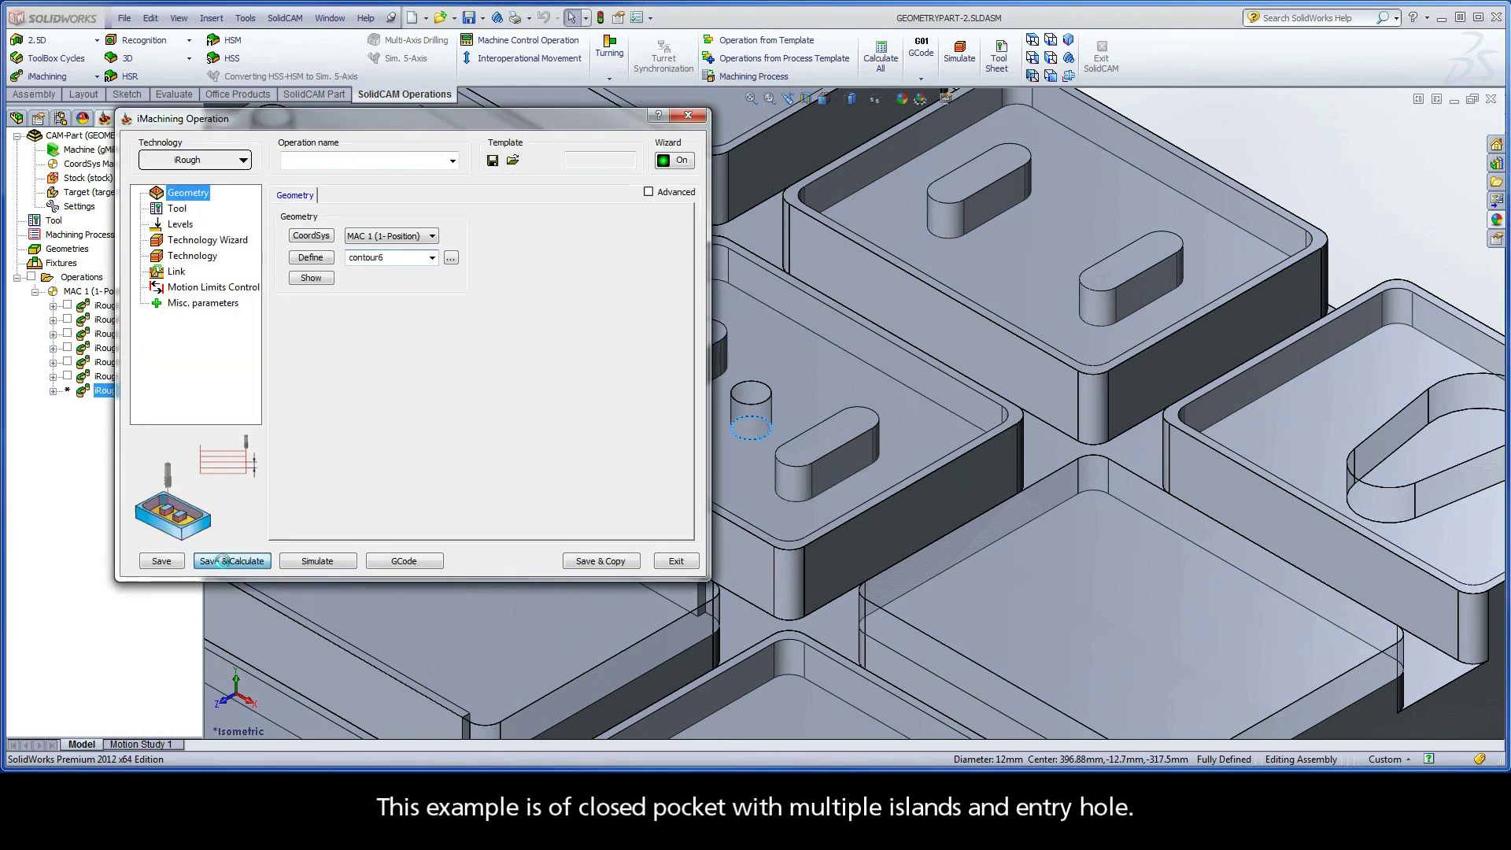
click(320, 561)
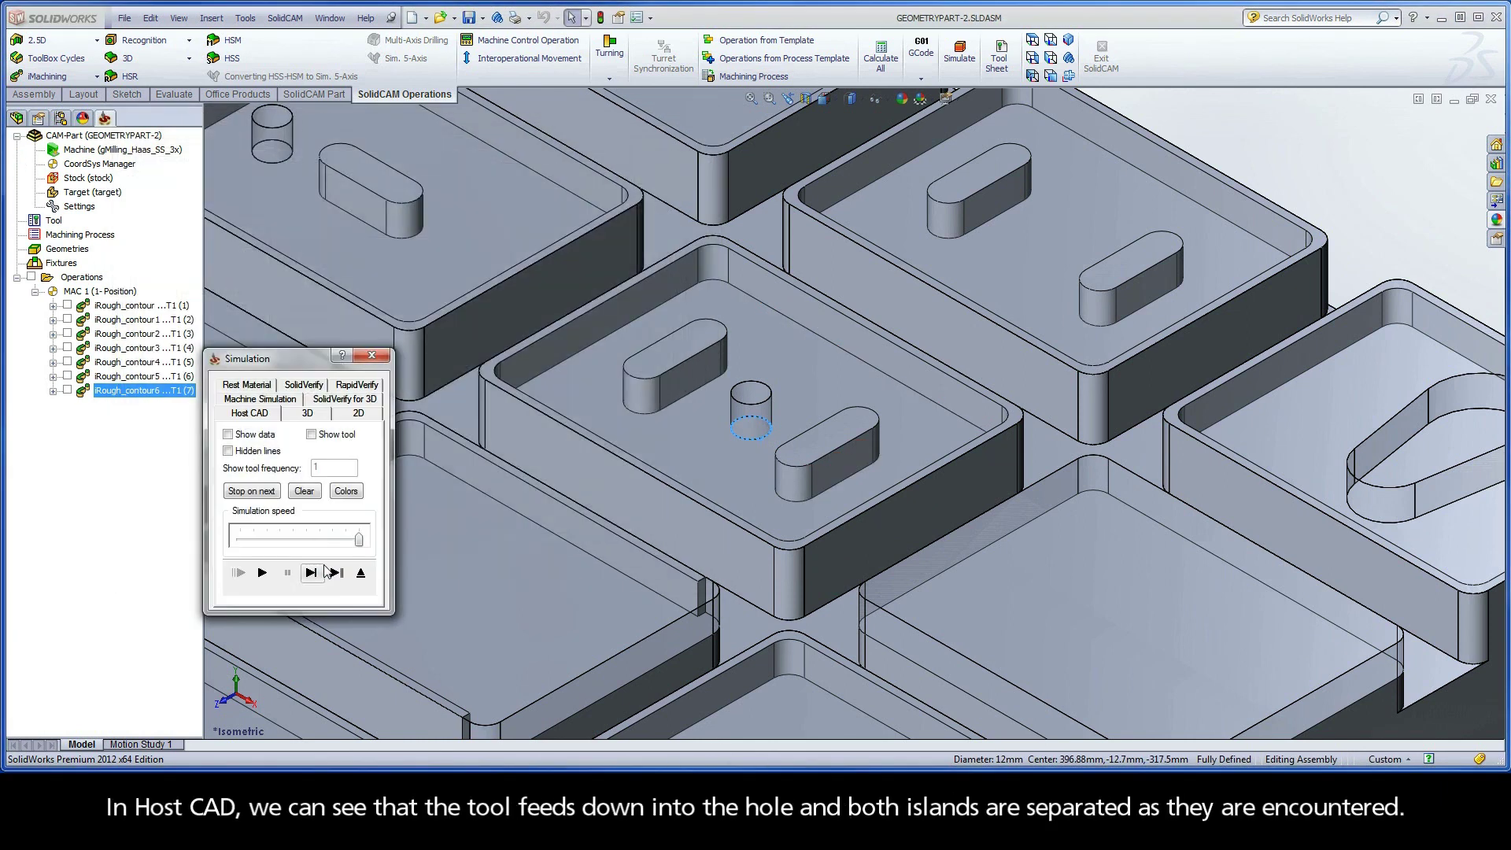
click(262, 573)
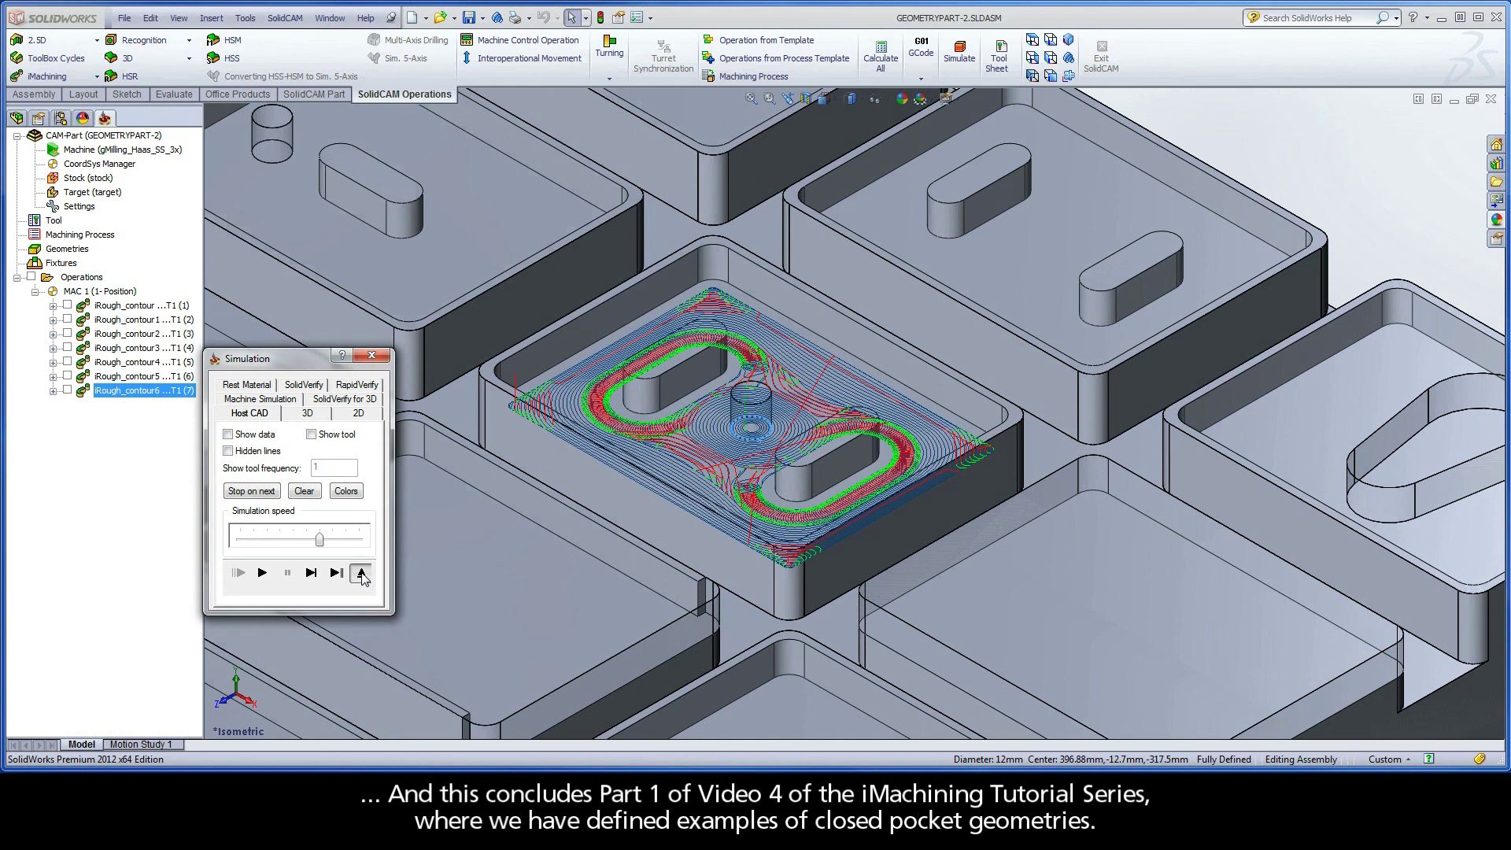
click(361, 573)
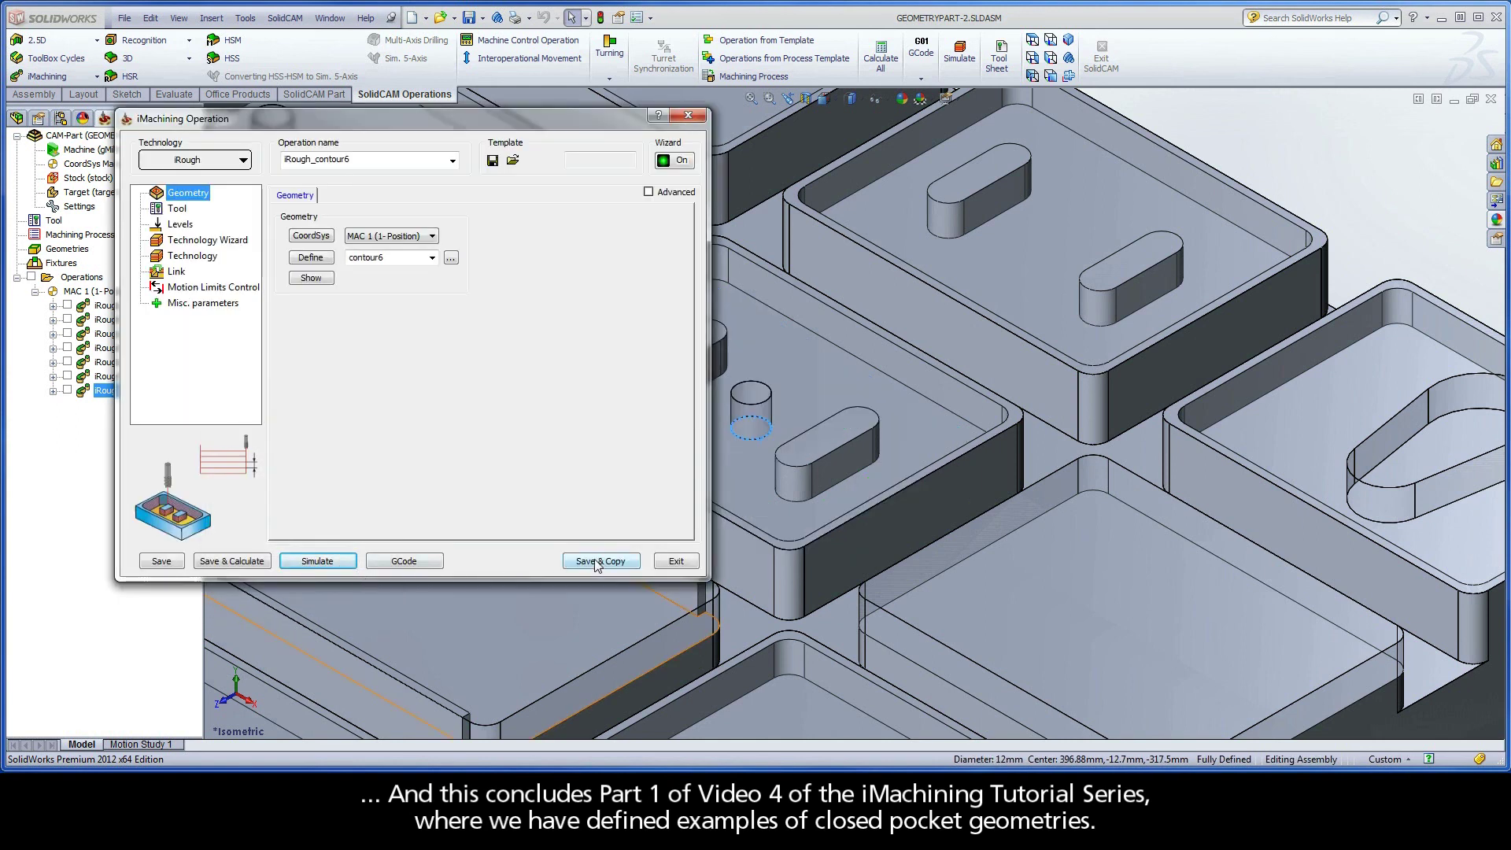